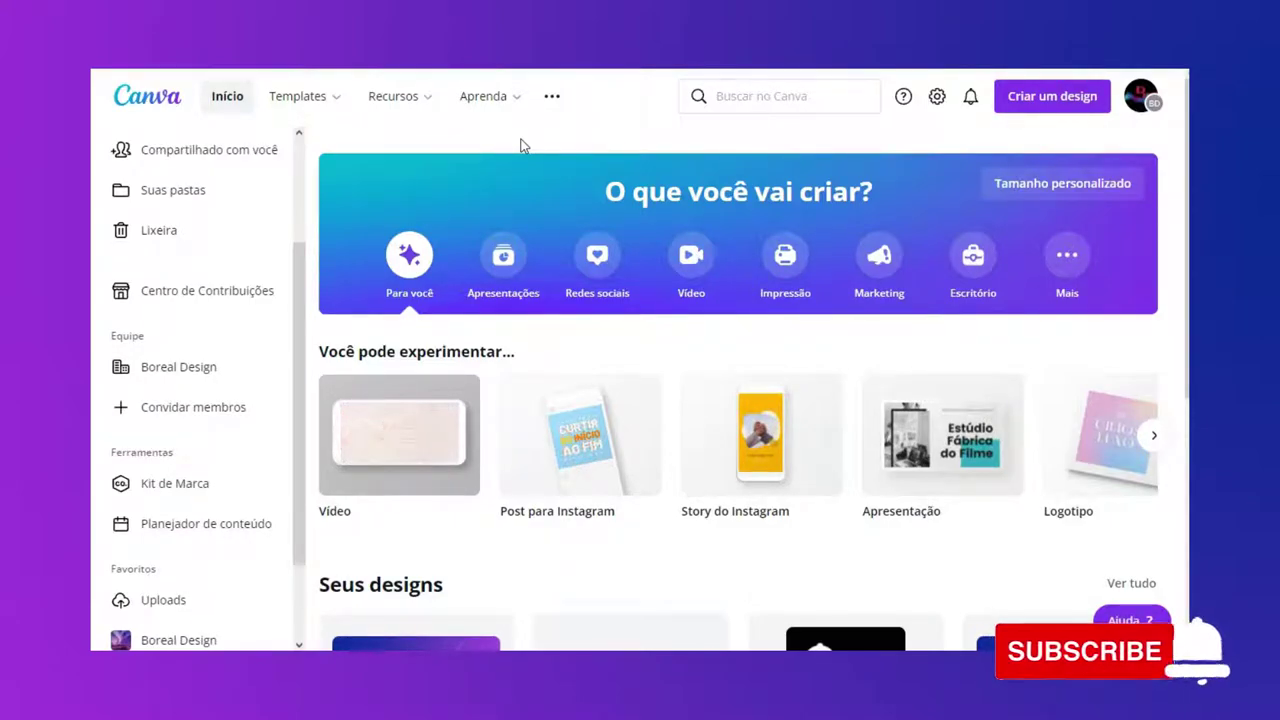
Create a new brand kit named "Boreal Design I".
{"action": "mouse_move", "coordinate": [485, 98]}
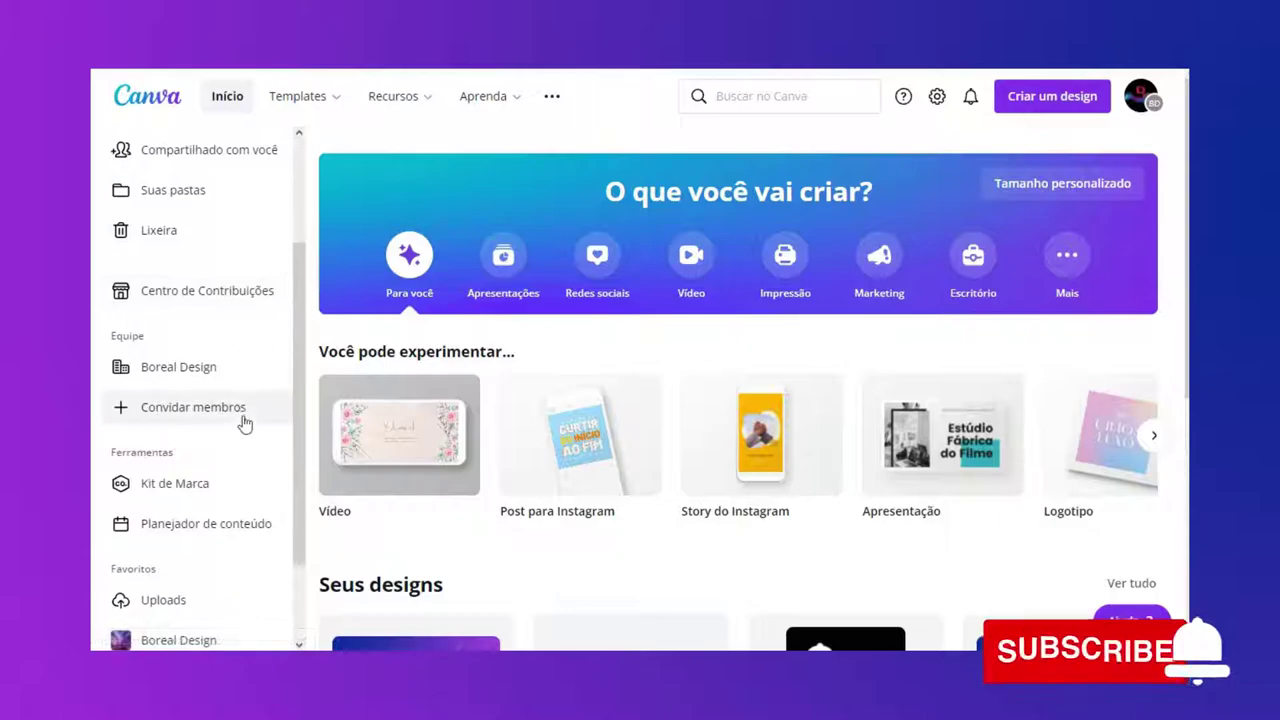
{"action": "left_click", "coordinate": [180, 486]}
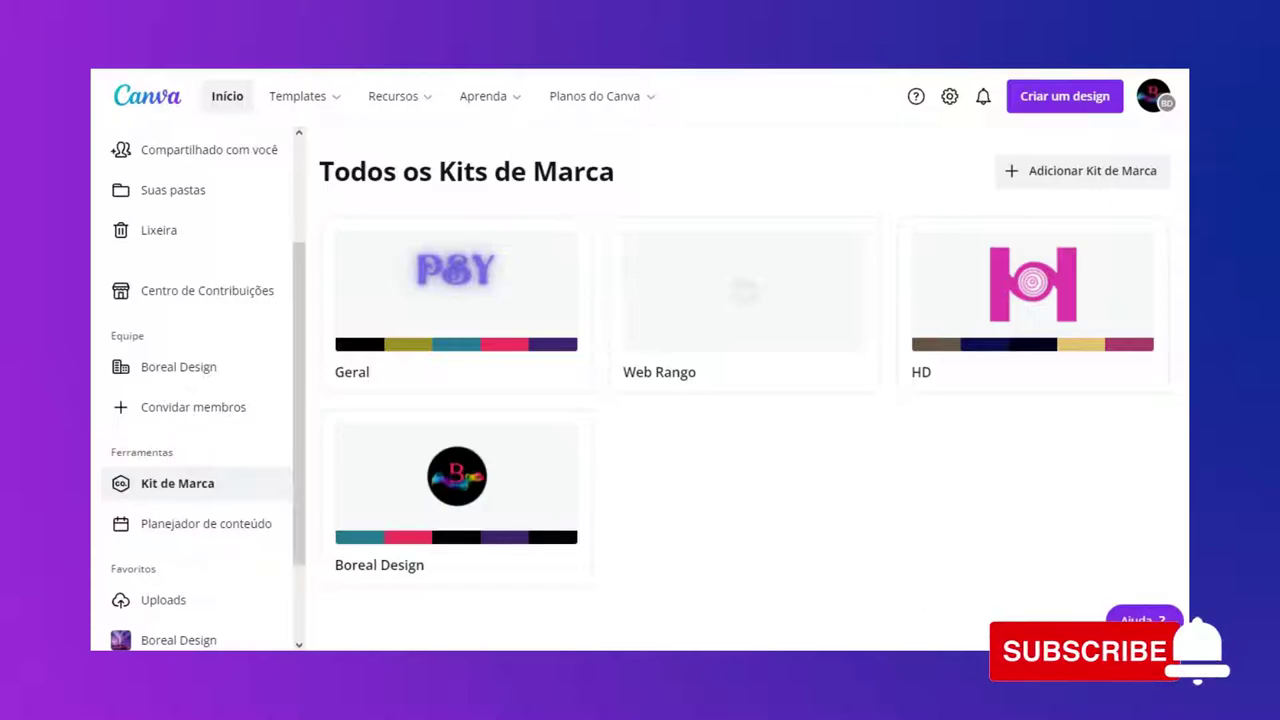
{"action": "left_click", "coordinate": [1048, 168]}
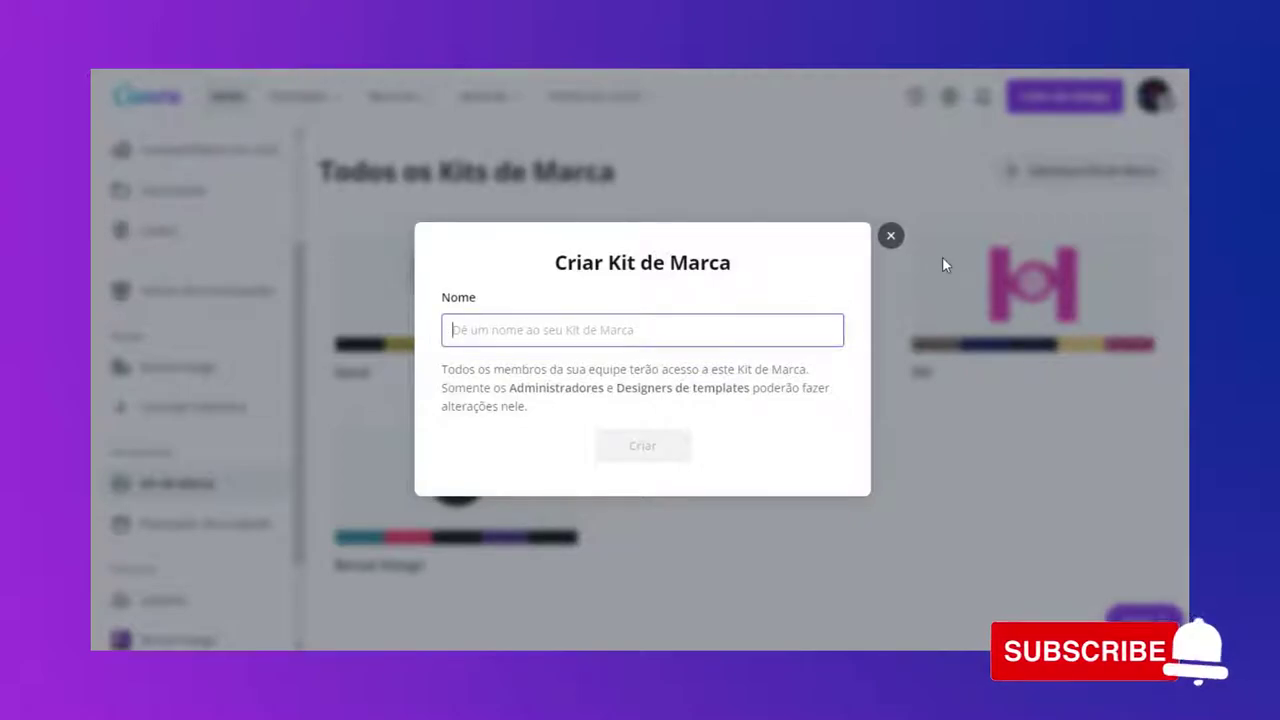
{"action": "type", "text": "Boreal Design I"}
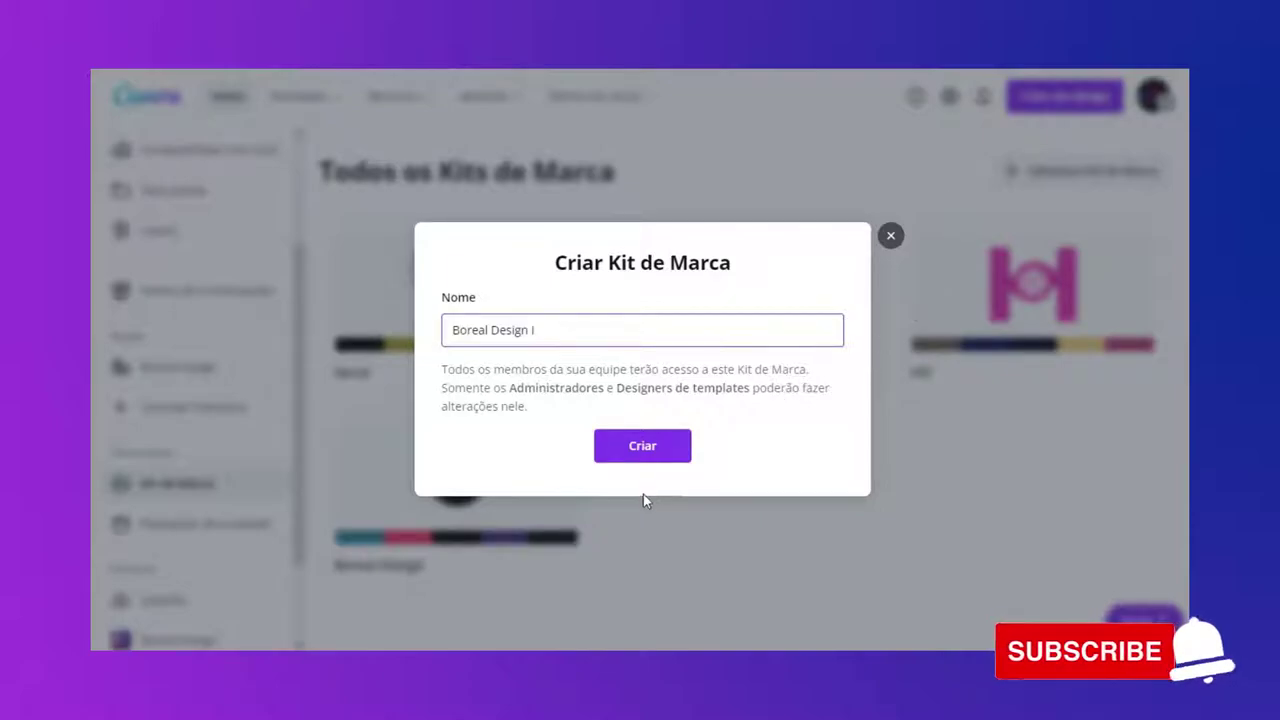
{"action": "left_click", "coordinate": [641, 450]}
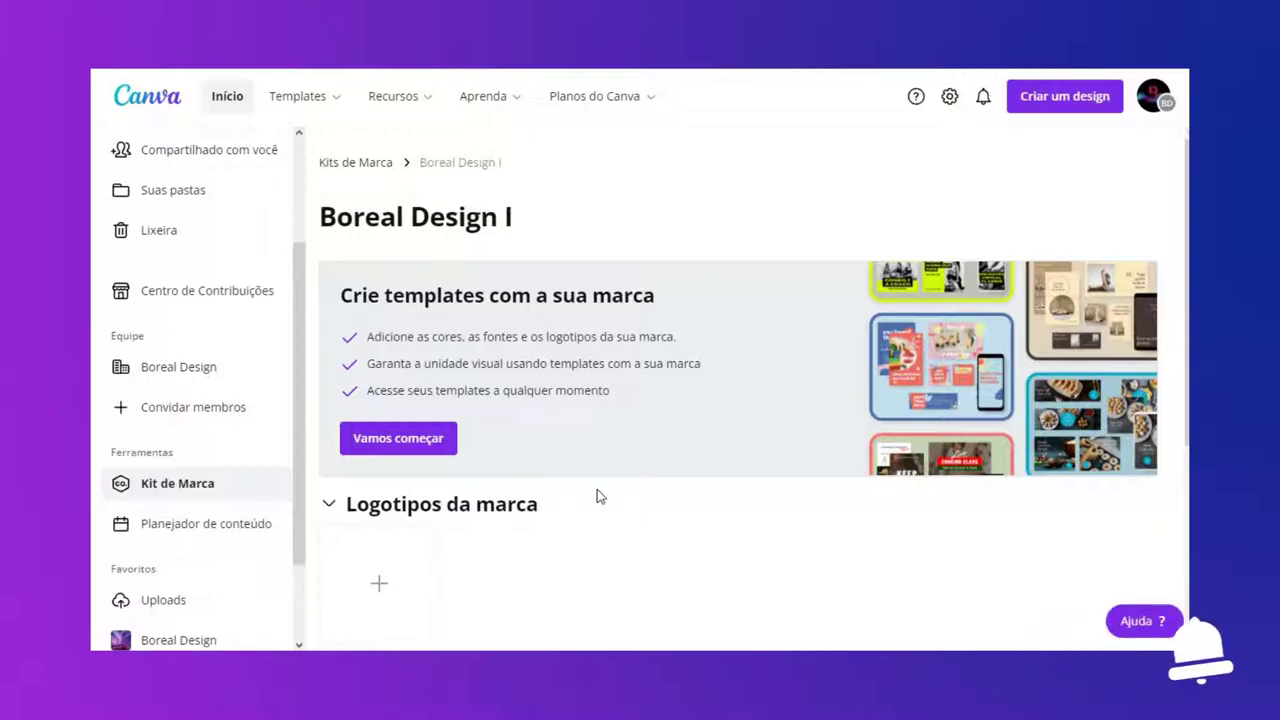
Start the guided brand template setup for the new kit and continue with "Boreal Design I" as the brand name.
{"action": "scroll", "coordinate": [630, 485], "scroll_direction": "down", "scroll_amount": 3}
{"action": "scroll", "coordinate": [612, 497], "scroll_direction": "down", "scroll_amount": 1}
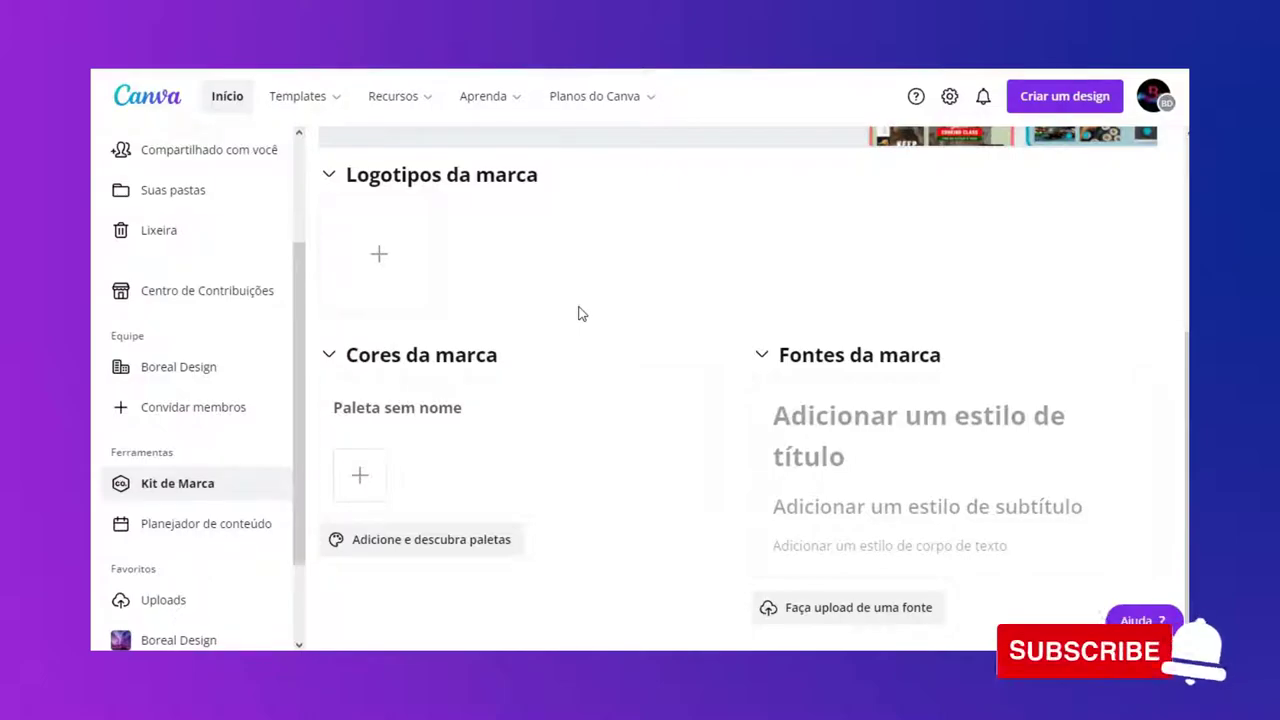
{"action": "scroll", "coordinate": [578, 314], "scroll_direction": "up", "scroll_amount": 3}
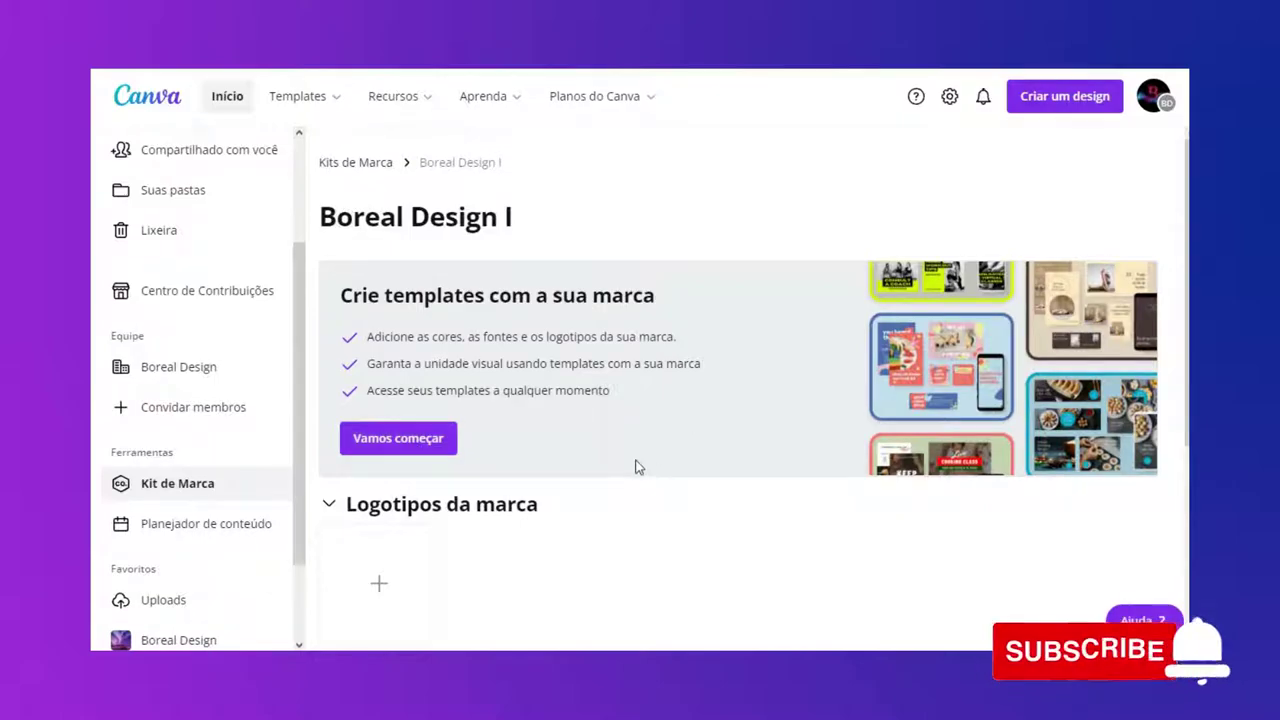
{"action": "scroll", "coordinate": [636, 467], "scroll_direction": "down", "scroll_amount": 3}
{"action": "scroll", "coordinate": [637, 461], "scroll_direction": "up", "scroll_amount": 2}
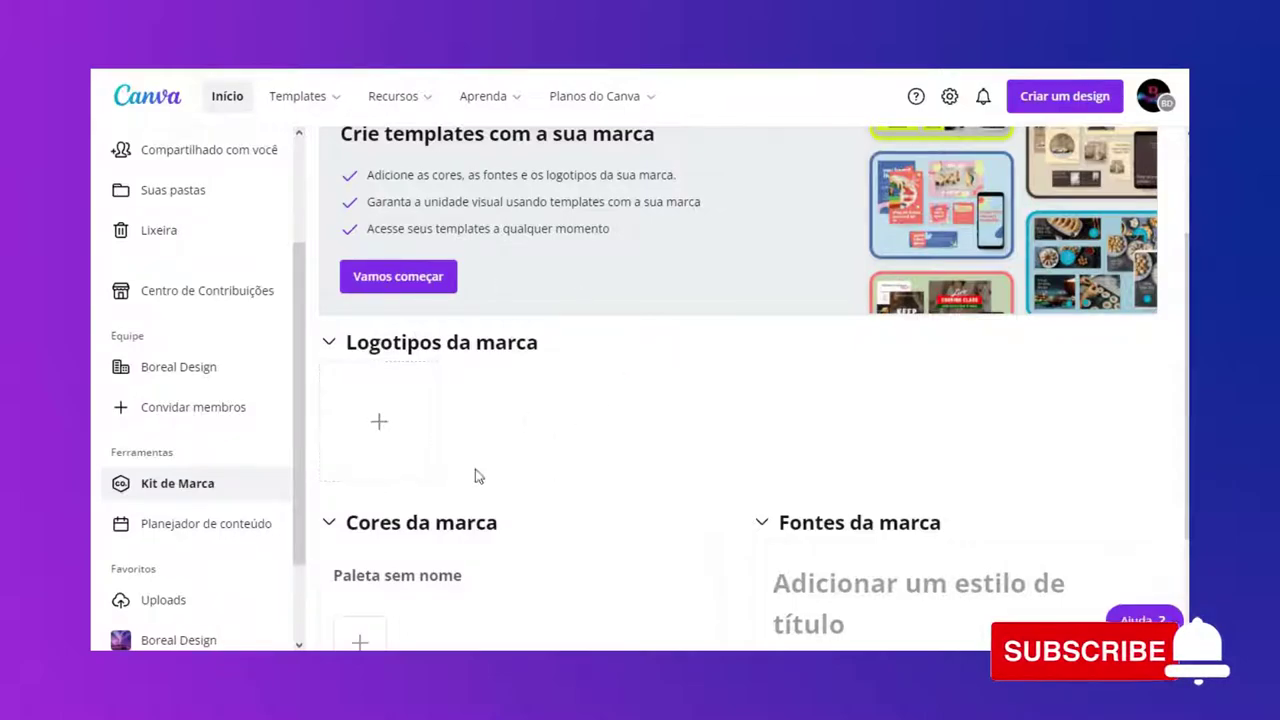
{"action": "scroll", "coordinate": [470, 477], "scroll_direction": "down", "scroll_amount": 2}
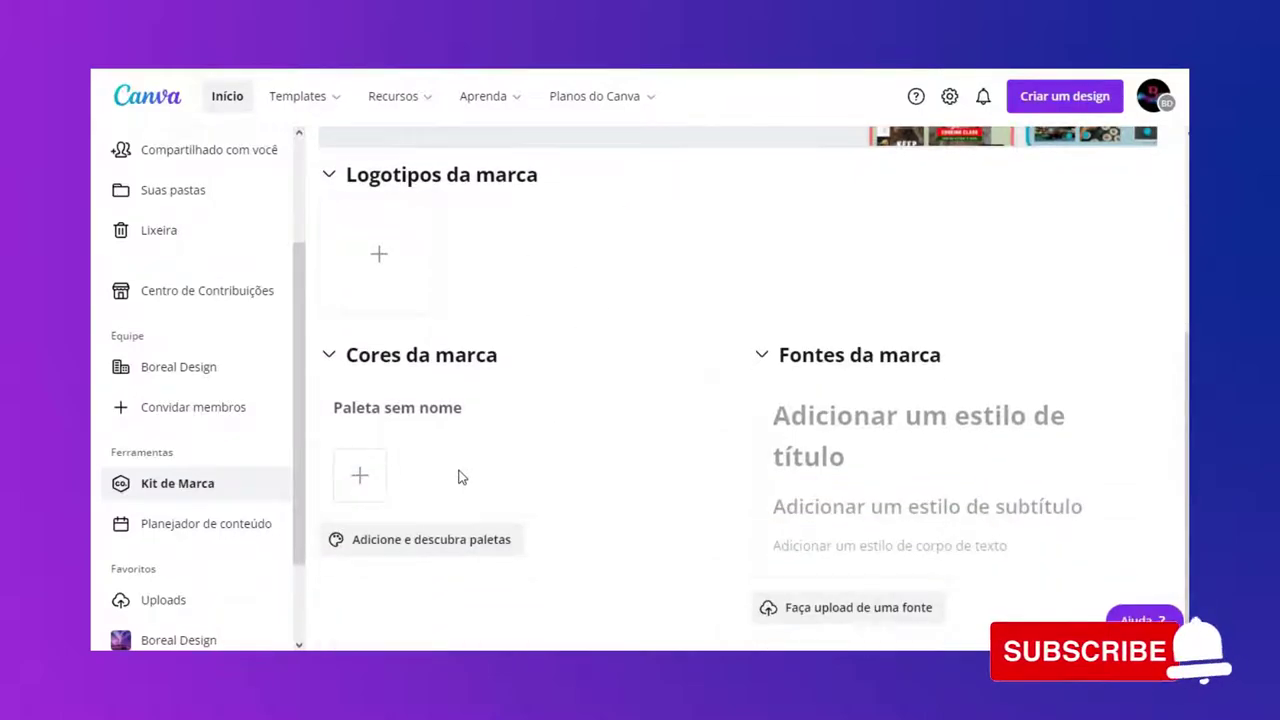
{"action": "scroll", "coordinate": [461, 477], "scroll_direction": "up", "scroll_amount": 3}
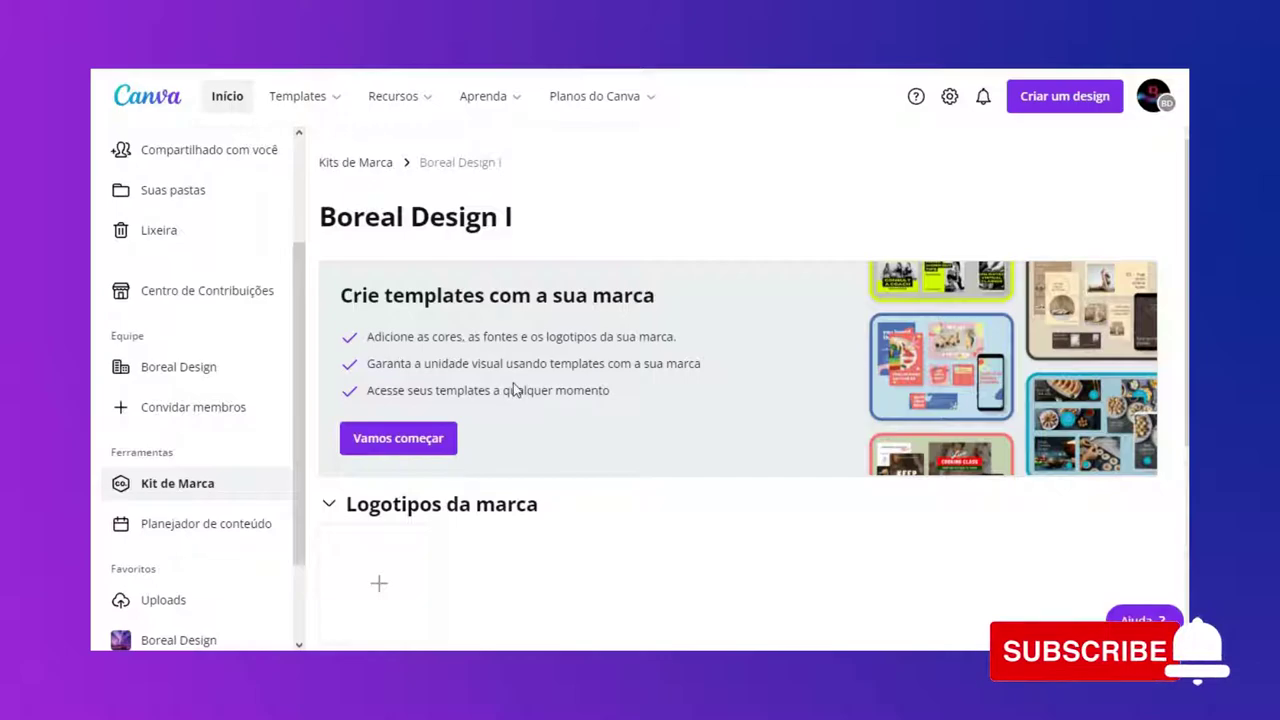
{"action": "left_click", "coordinate": [420, 444]}
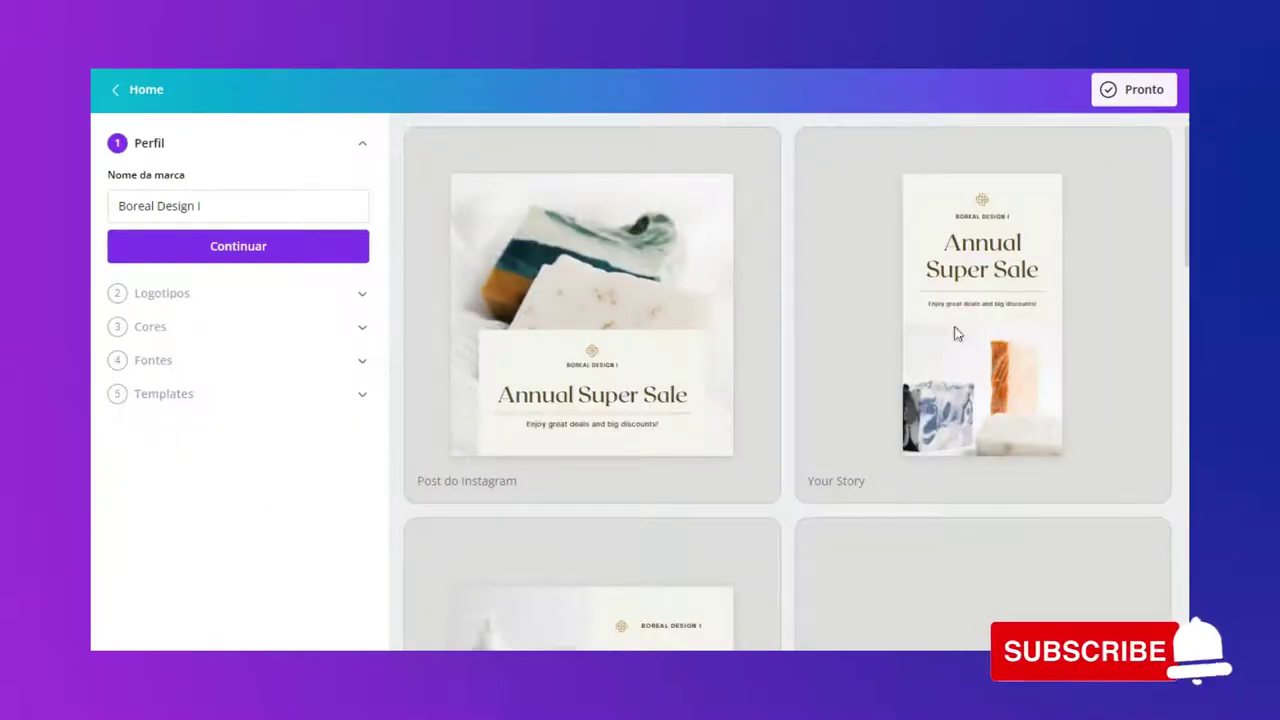
{"action": "left_click", "coordinate": [234, 258]}
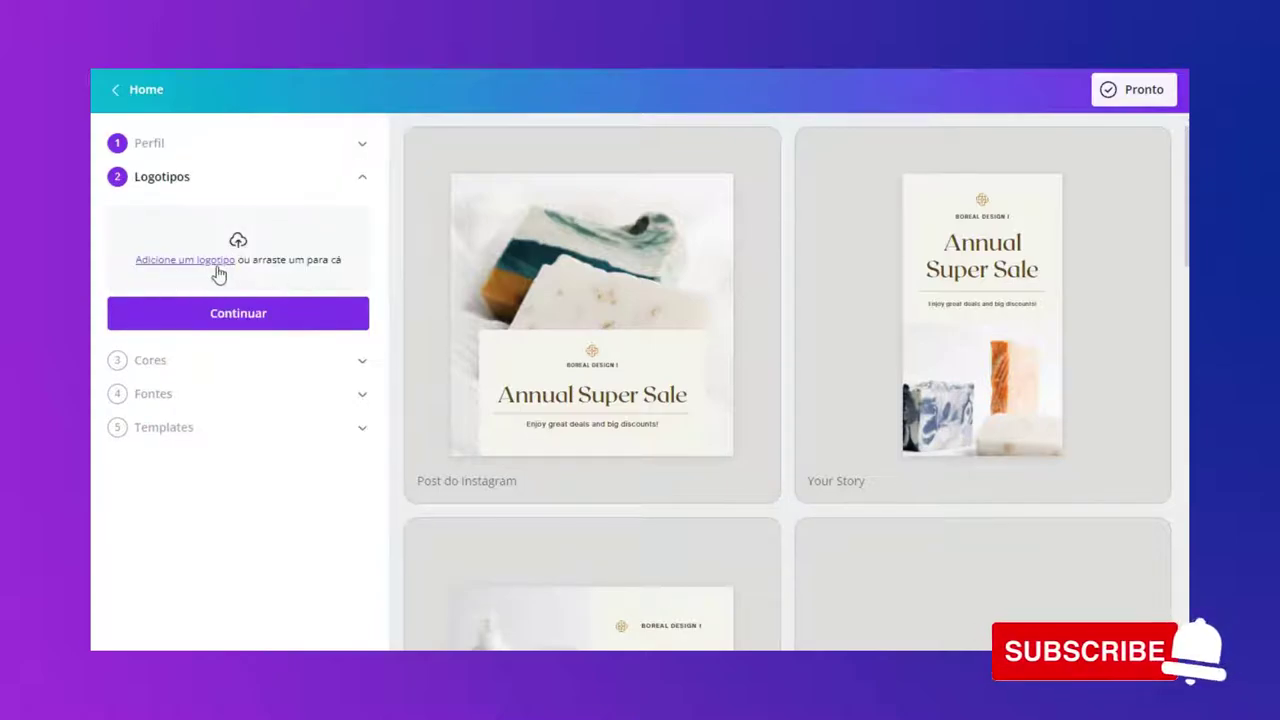
Upload the round logo "Design sem nome.png" from the Downloads folder as the brand logo and continue to the colours.
{"action": "left_click", "coordinate": [199, 259]}
{"action": "left_click", "coordinate": [403, 449]}
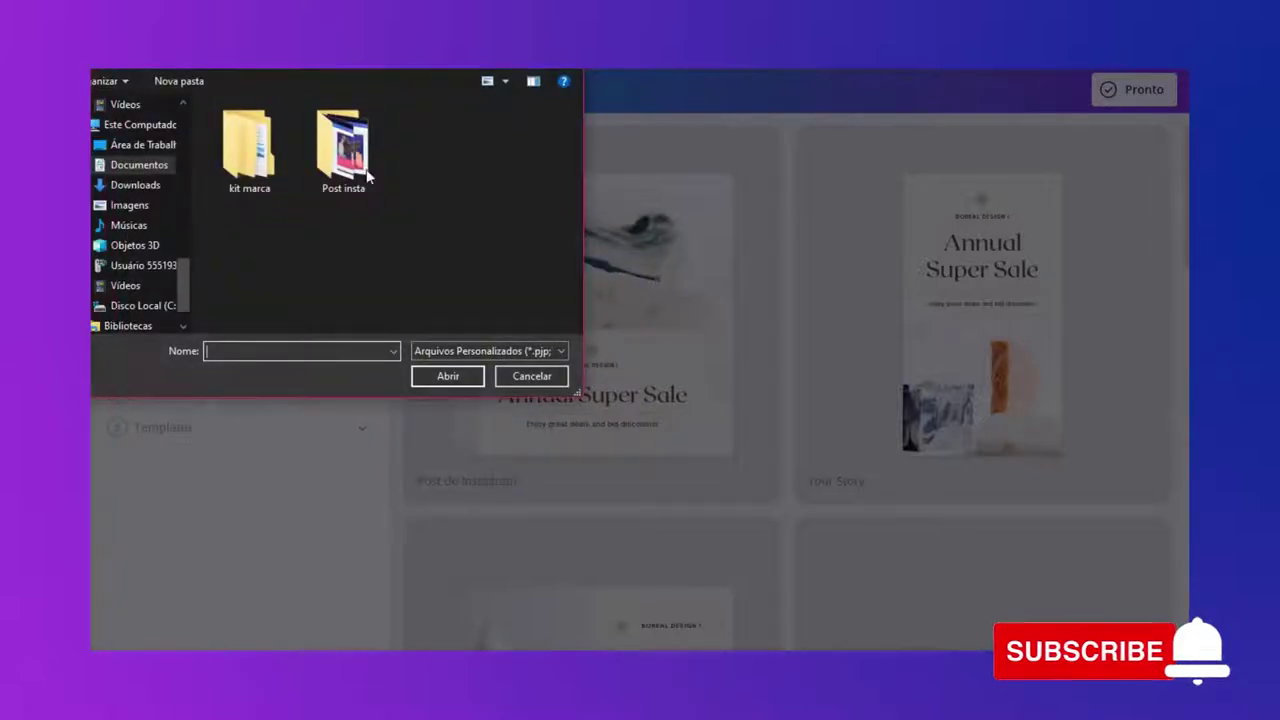
{"action": "left_click", "coordinate": [129, 184]}
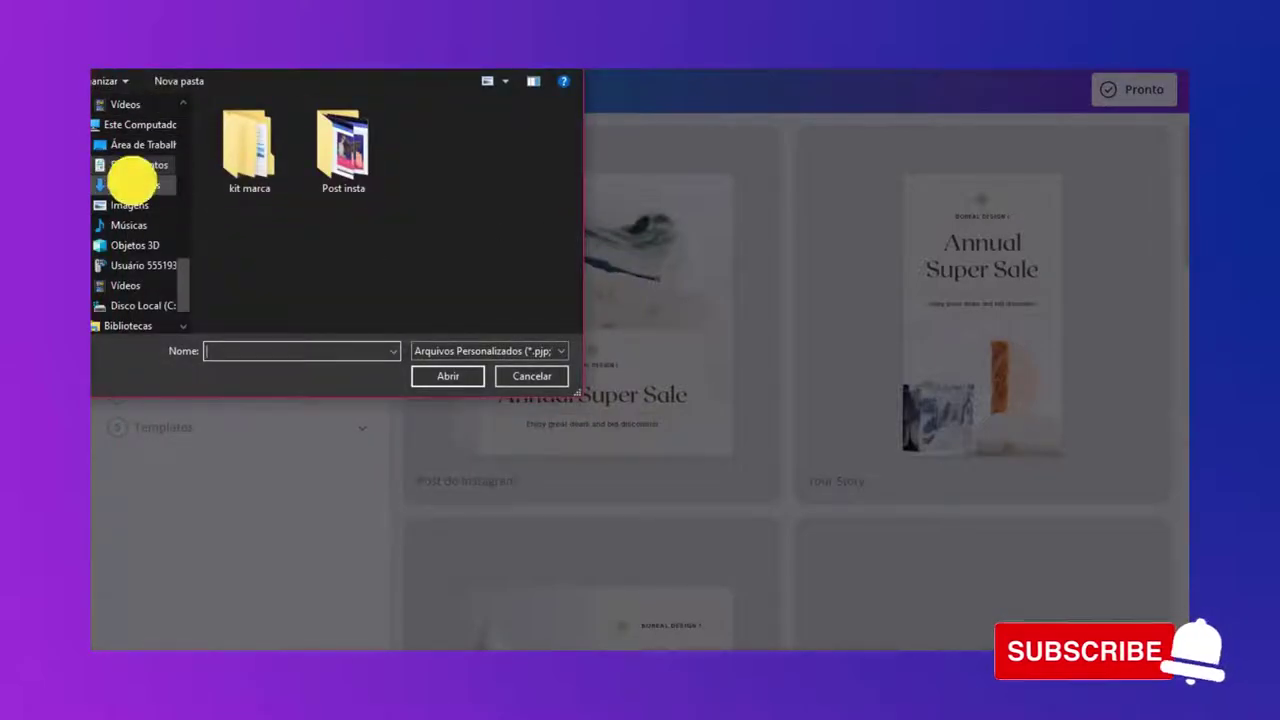
{"action": "double_click", "coordinate": [250, 152]}
{"action": "double_click", "coordinate": [508, 263]}
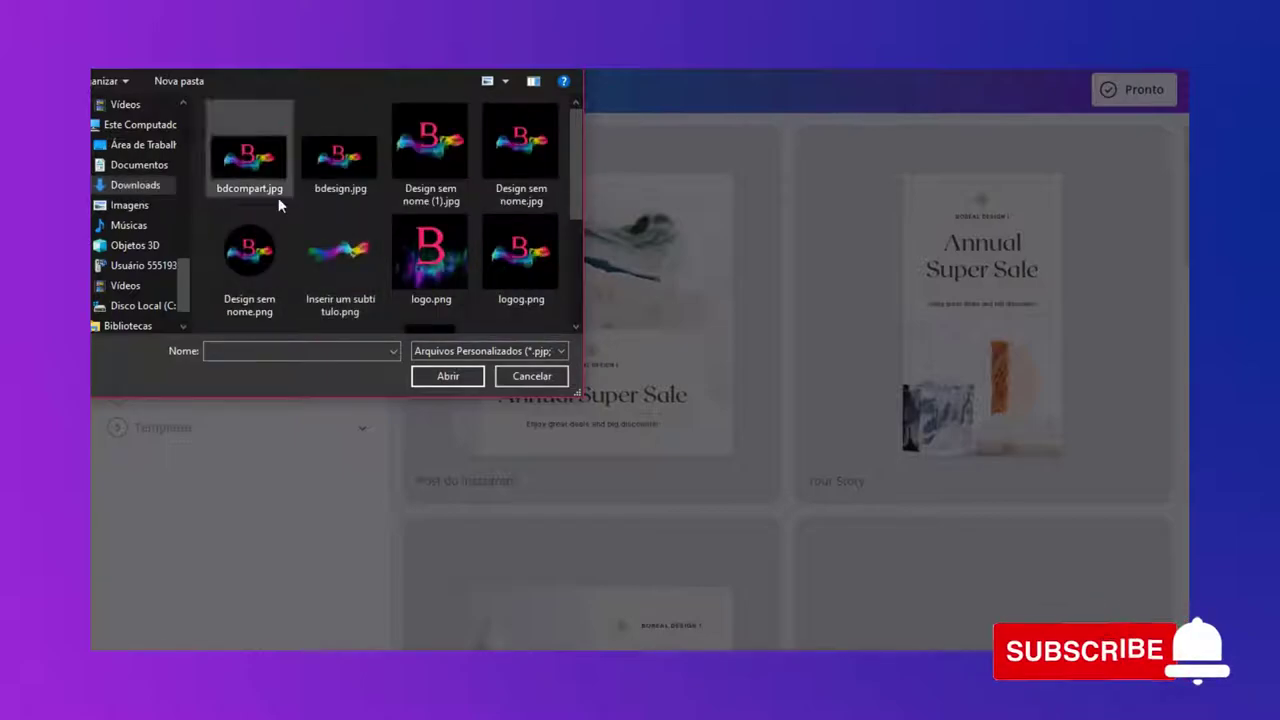
{"action": "left_click", "coordinate": [265, 252]}
{"action": "left_click", "coordinate": [432, 377]}
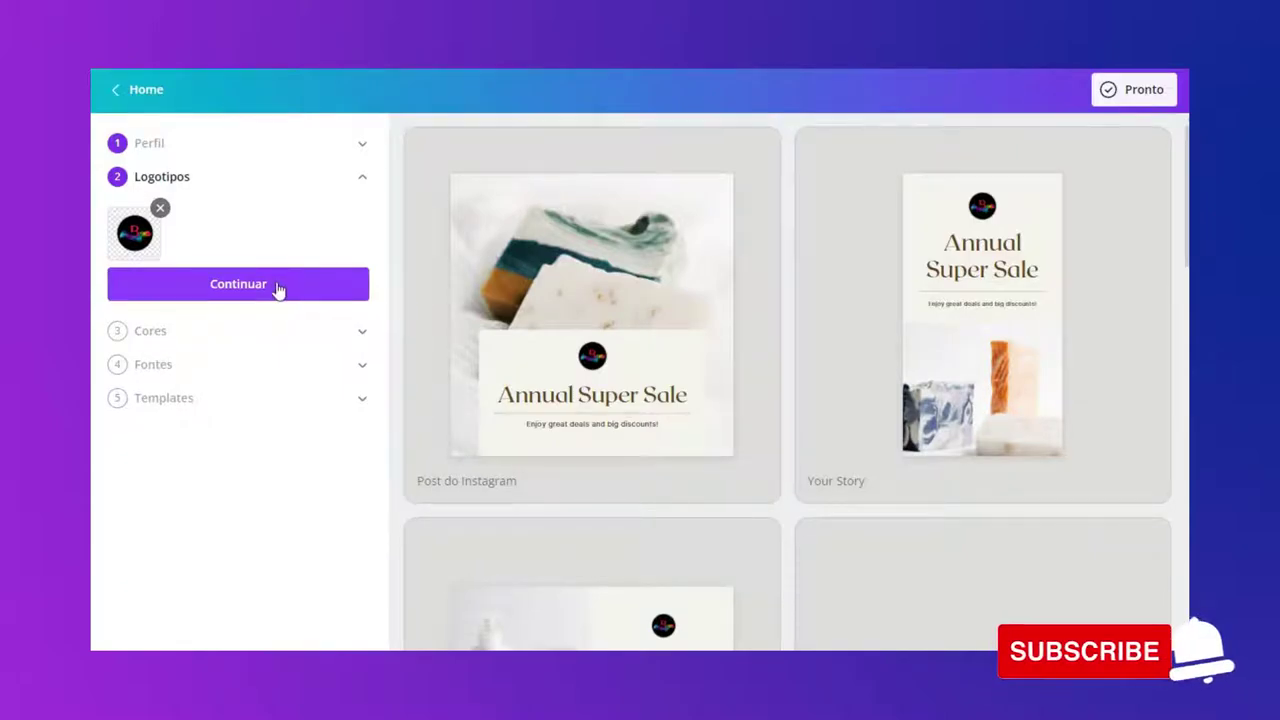
{"action": "left_click", "coordinate": [278, 288]}
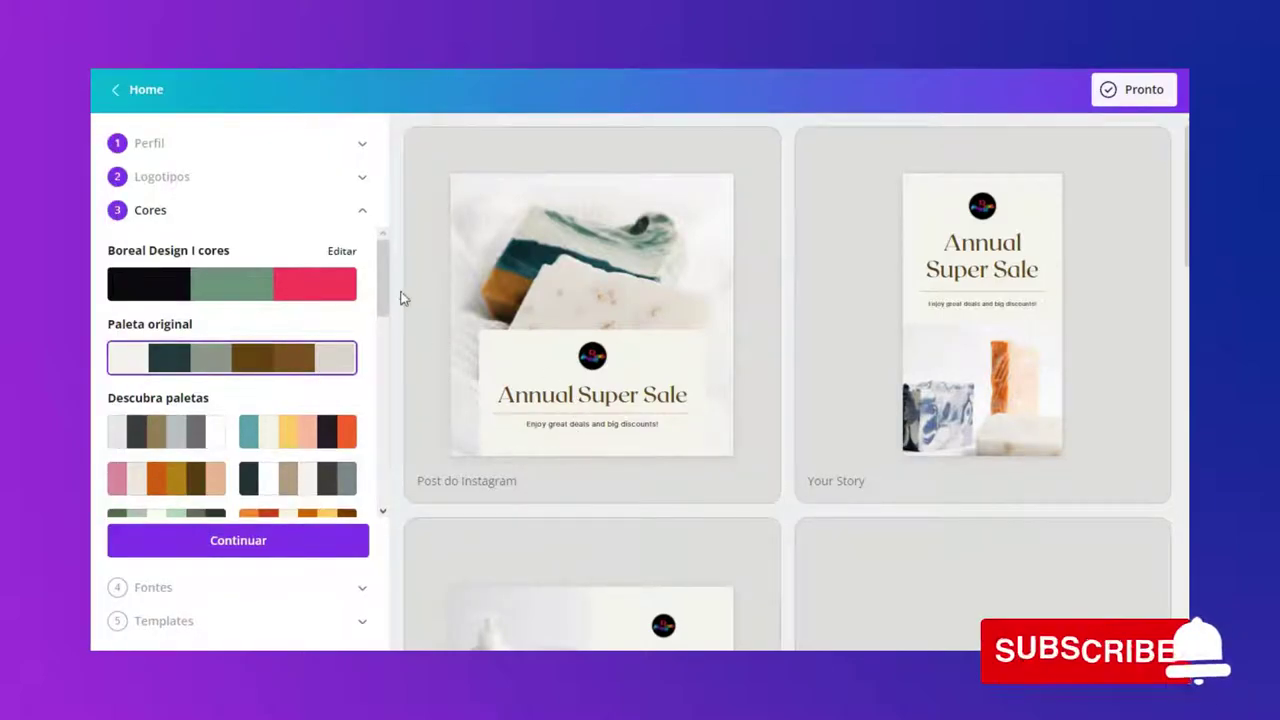
Edit the brand colours to add cyan and dark blue #021D9C swatches, and remove the grey-green one.
{"action": "left_click", "coordinate": [346, 253]}
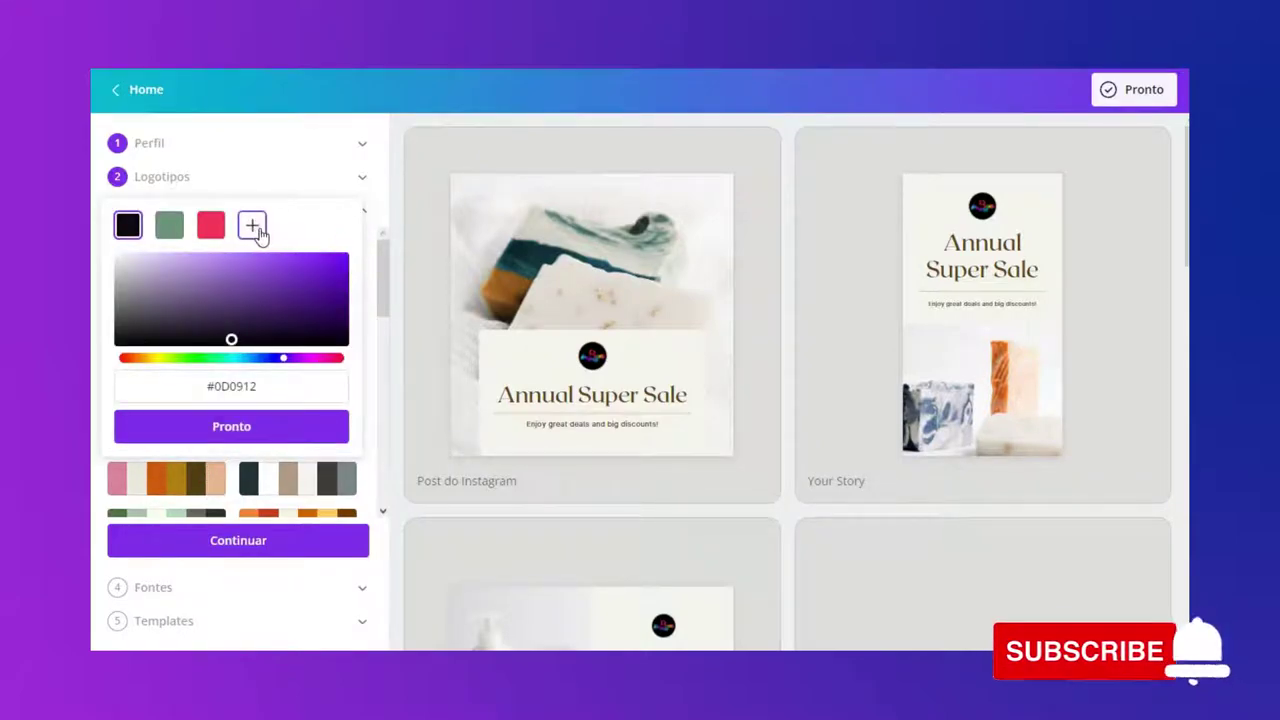
{"action": "left_click", "coordinate": [256, 230]}
{"action": "left_click", "coordinate": [291, 227]}
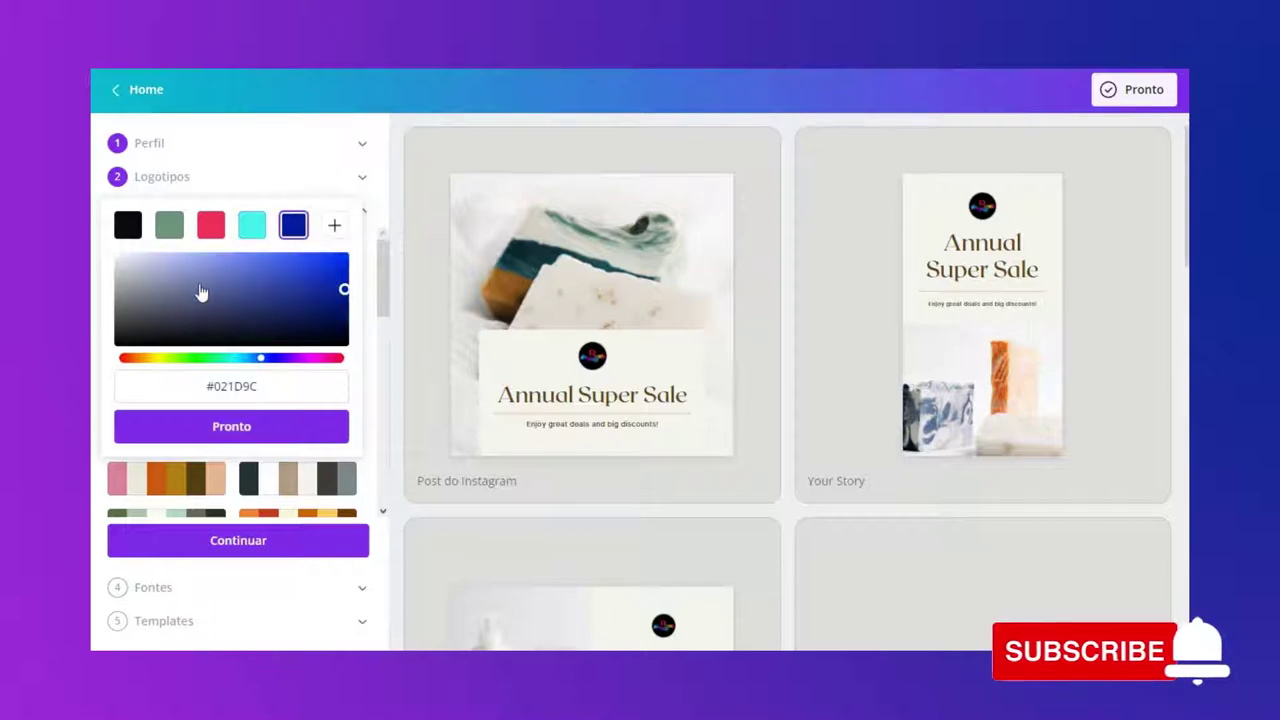
{"action": "left_click", "coordinate": [334, 225]}
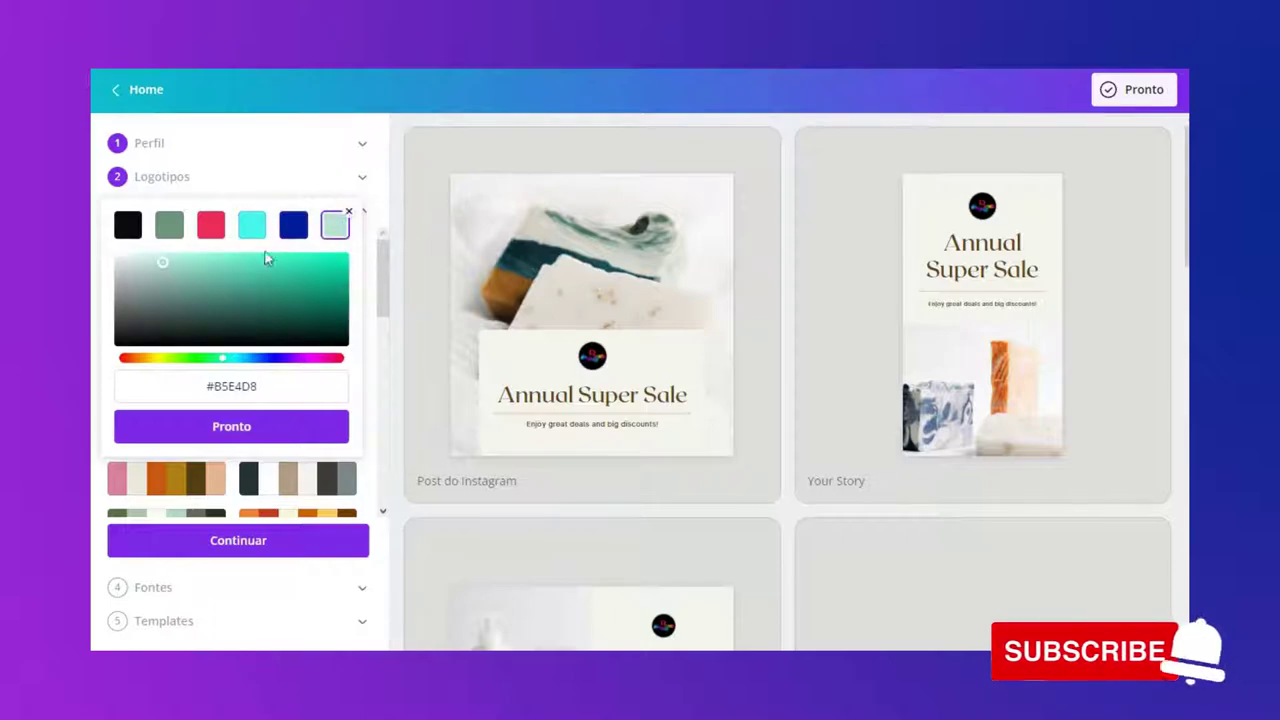
{"action": "left_click", "coordinate": [348, 213]}
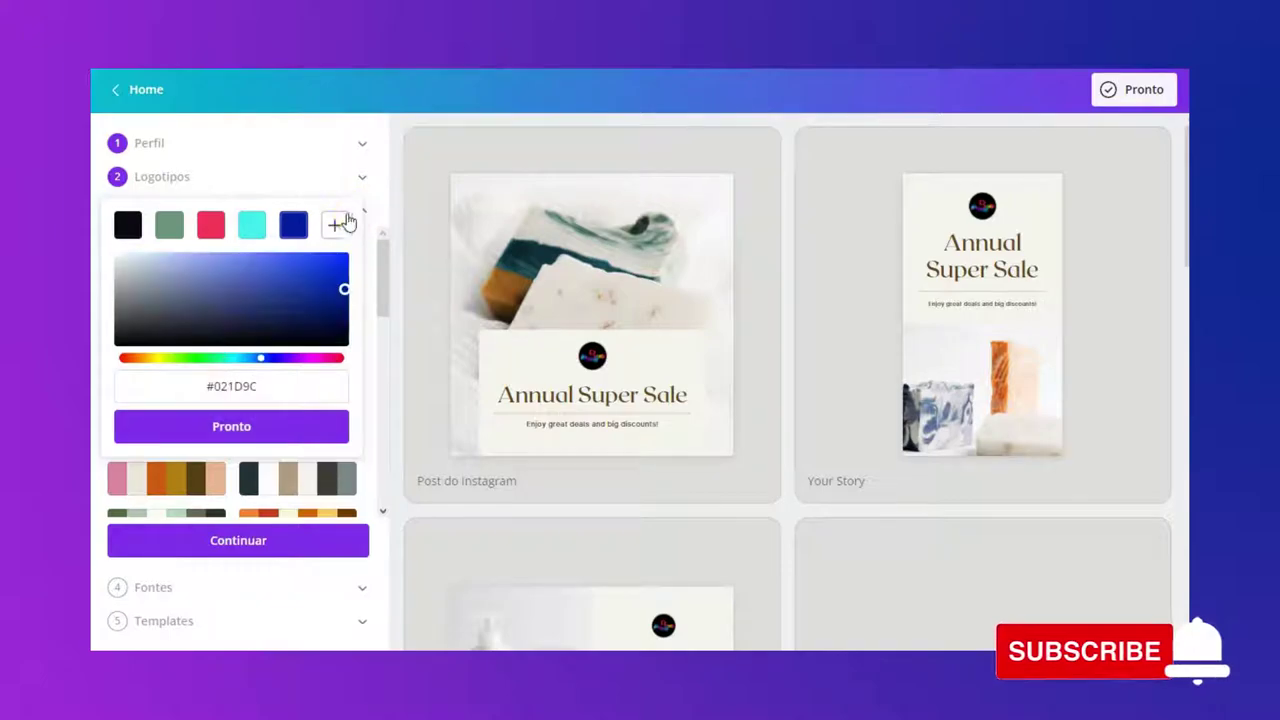
{"action": "left_click", "coordinate": [183, 212]}
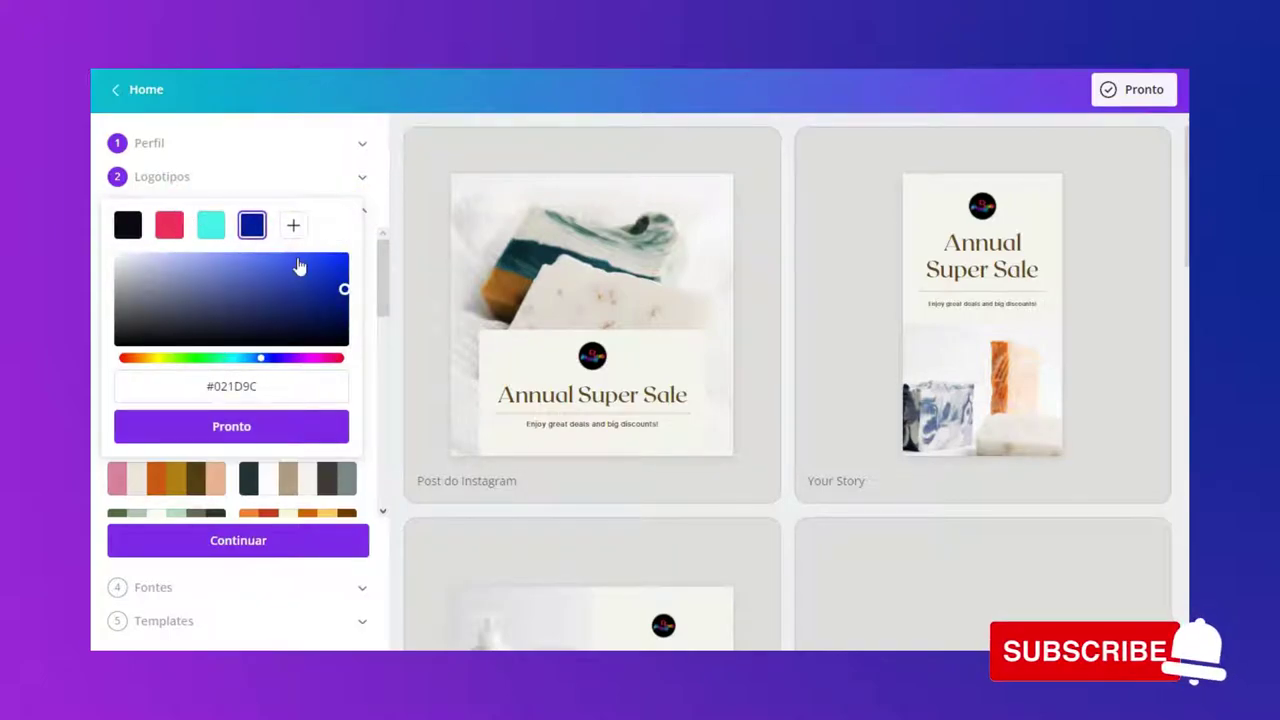
Add a blue #3A67FD swatch to the brand colours, discarding the trial green #56F74C and dark red #A42F43.
{"action": "left_click", "coordinate": [292, 225]}
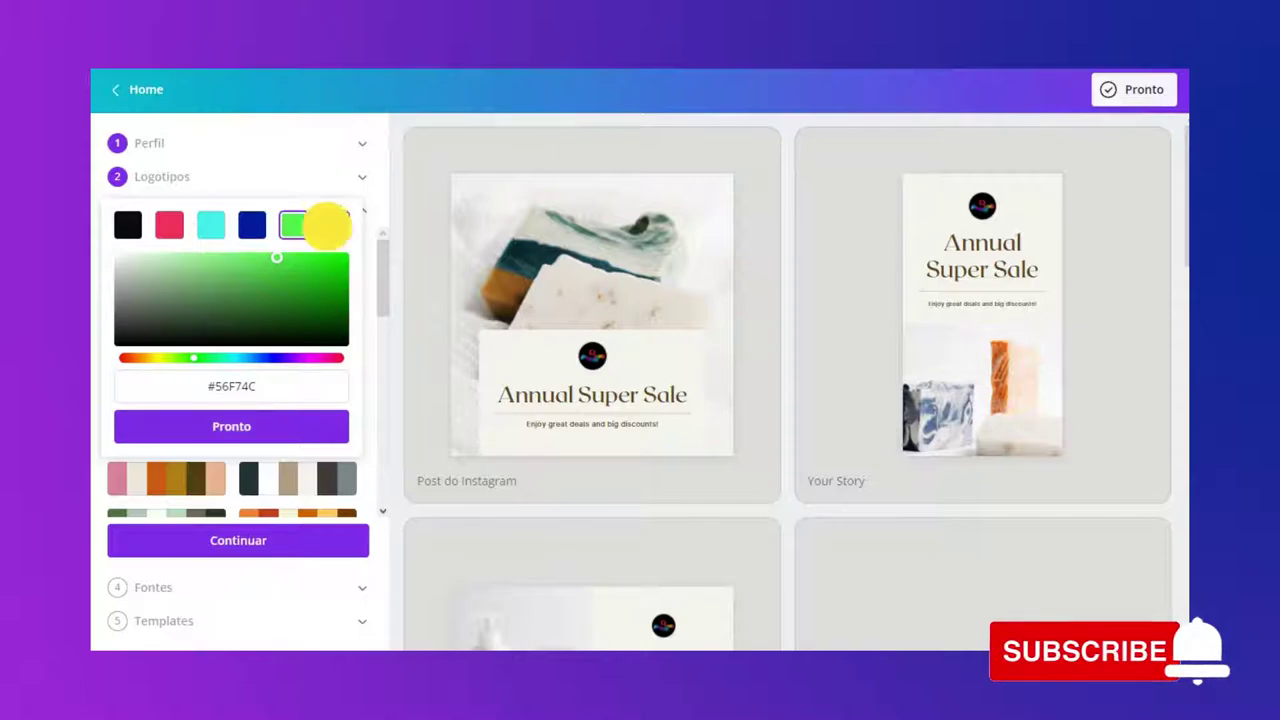
{"action": "left_click", "coordinate": [330, 225]}
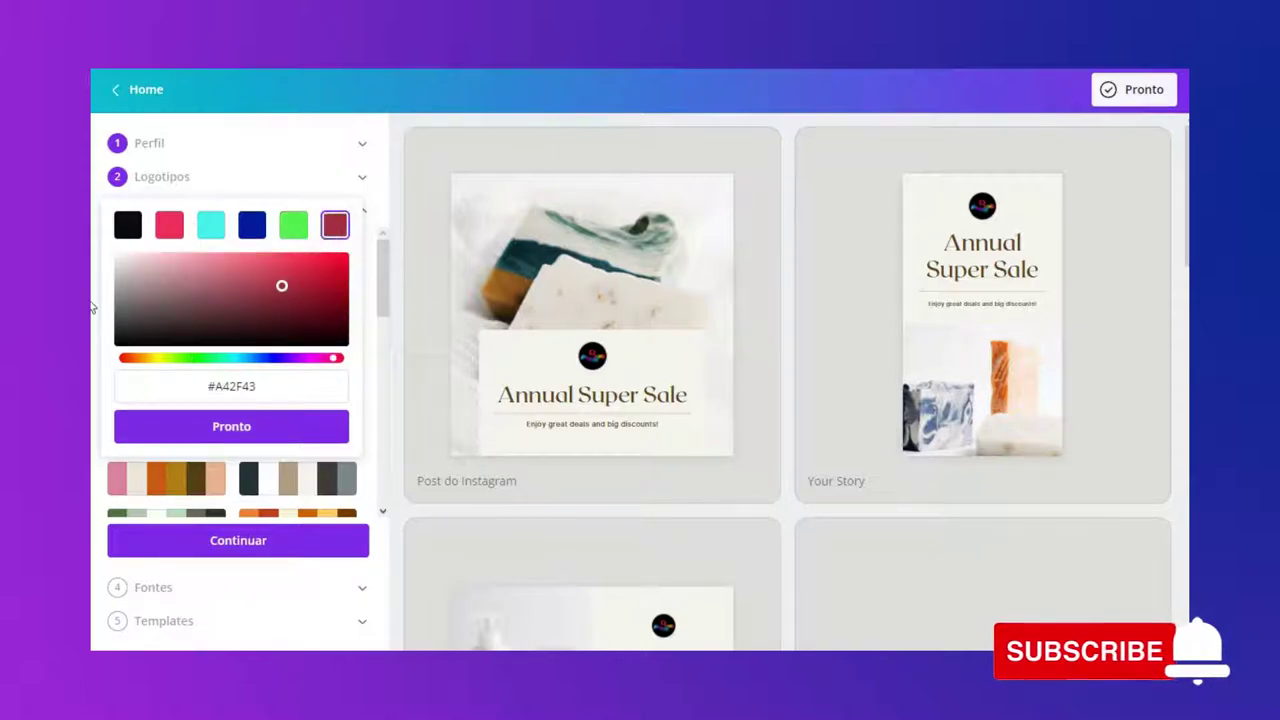
{"action": "left_click", "coordinate": [348, 213]}
{"action": "left_click", "coordinate": [338, 220]}
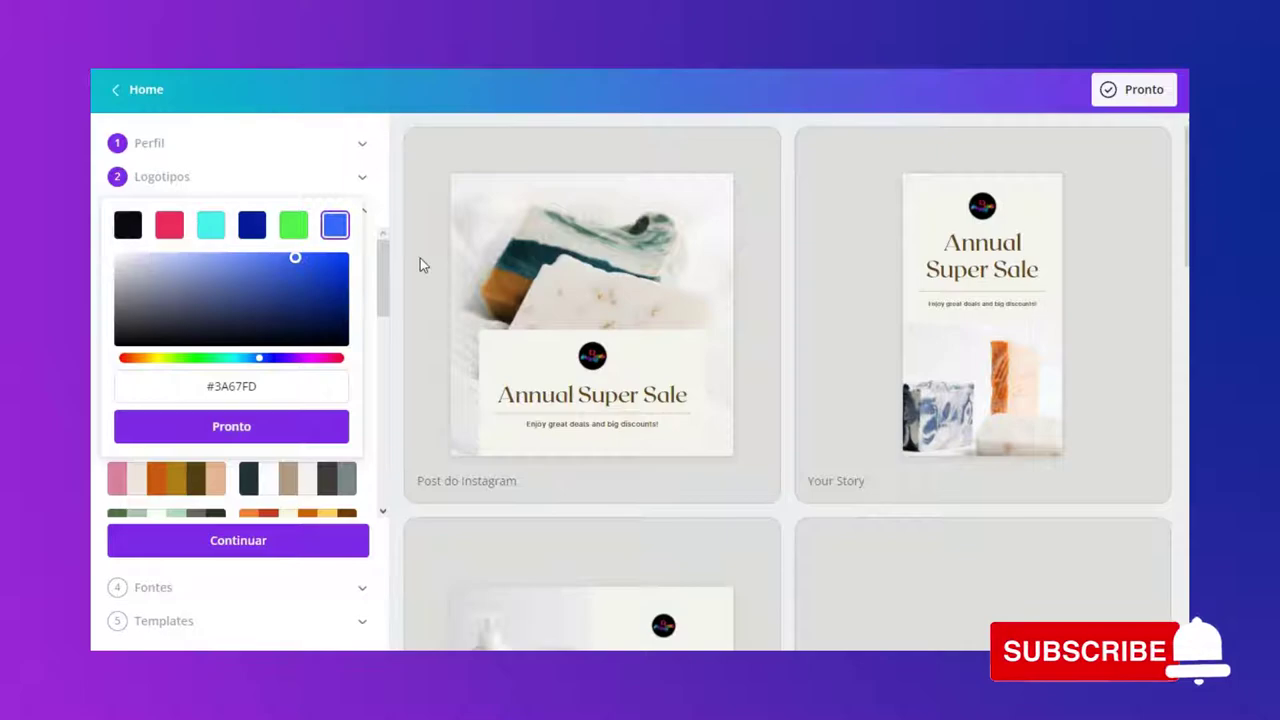
{"action": "left_click", "coordinate": [306, 215]}
Add a dark purple #5B3653 as the sixth brand colour and save the palette.
{"action": "left_click", "coordinate": [335, 222]}
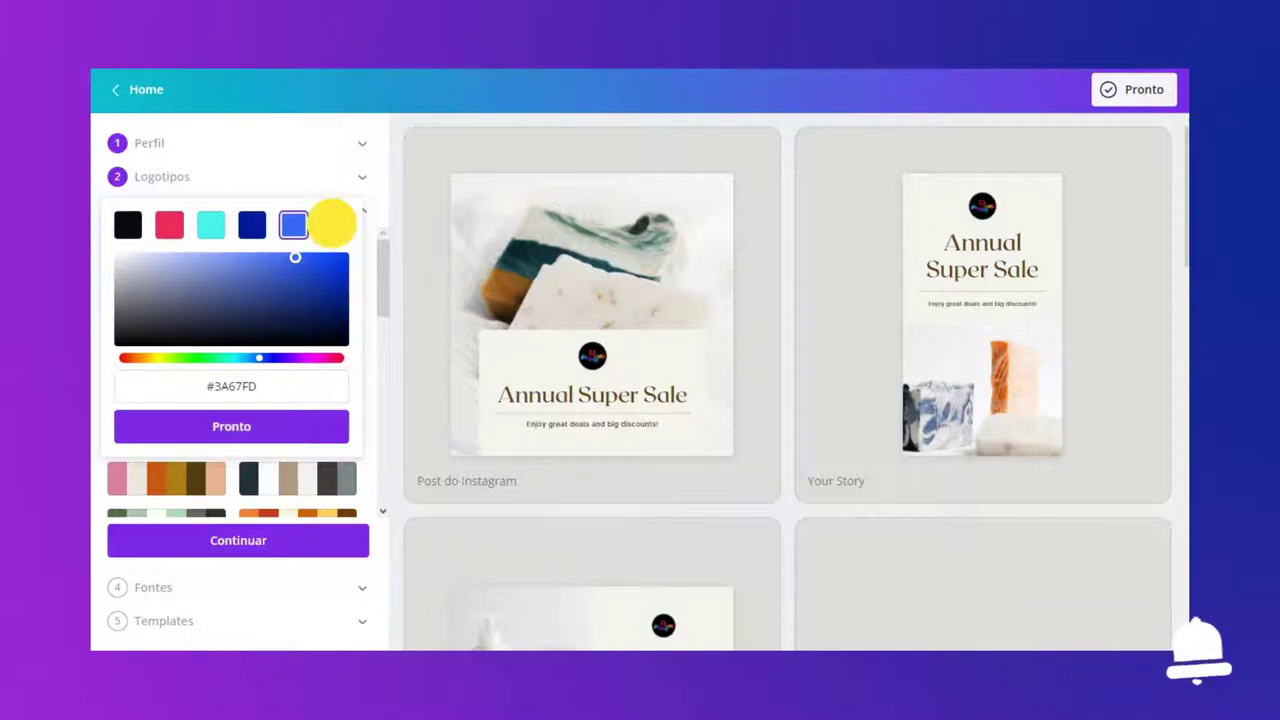
{"action": "left_click", "coordinate": [348, 214]}
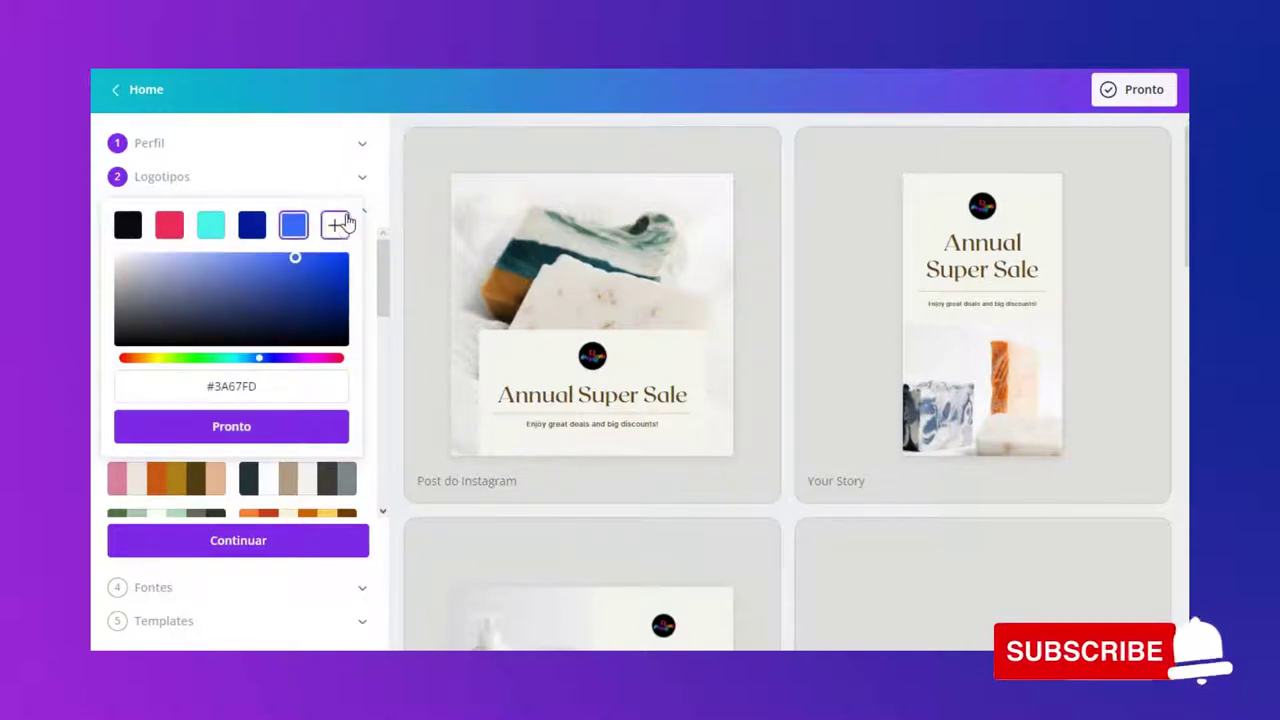
{"action": "left_click", "coordinate": [336, 224]}
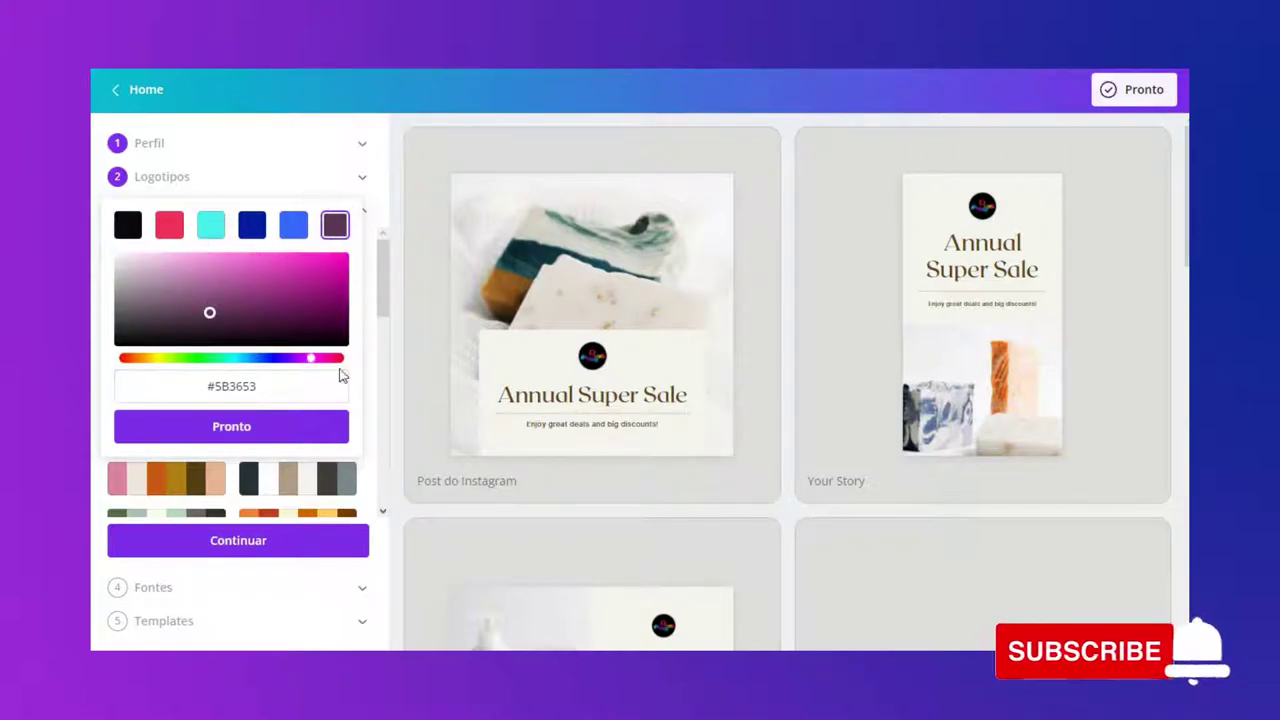
{"action": "left_click", "coordinate": [277, 426]}
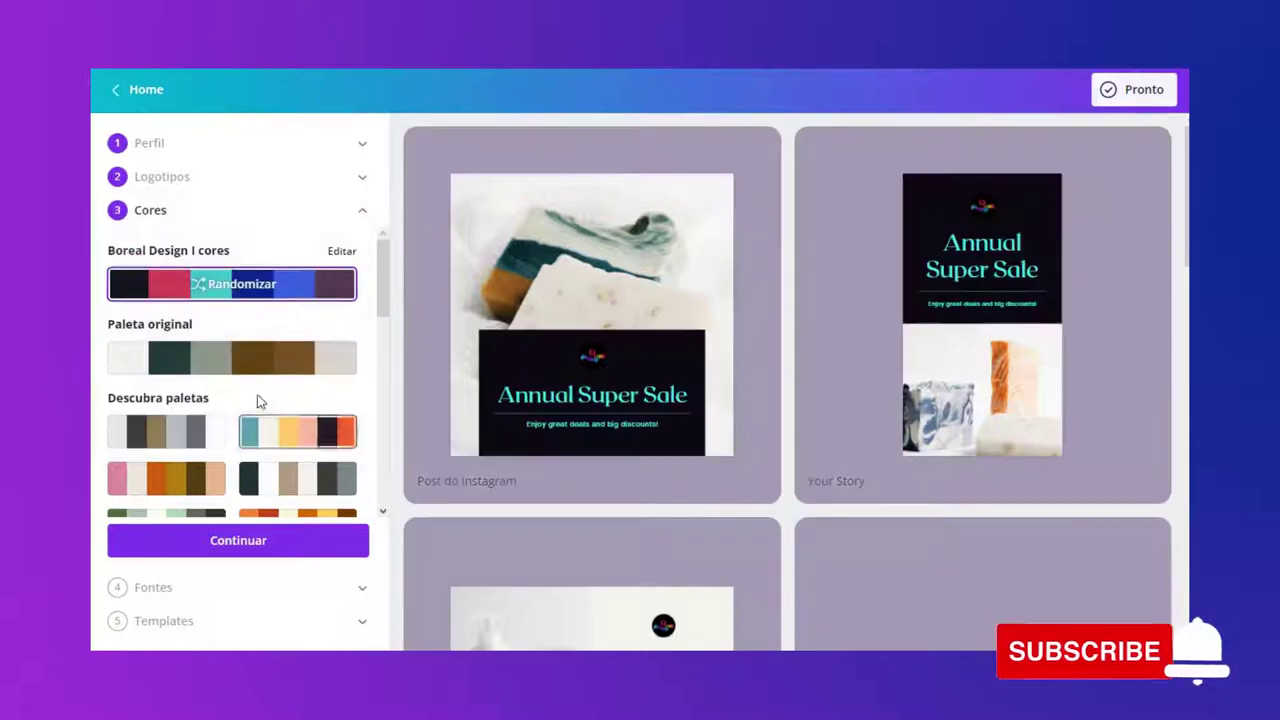
Apply the suggested navy, blue and white palette to the templates and continue to the fonts.
{"action": "scroll", "coordinate": [236, 404], "scroll_direction": "down", "scroll_amount": 6}
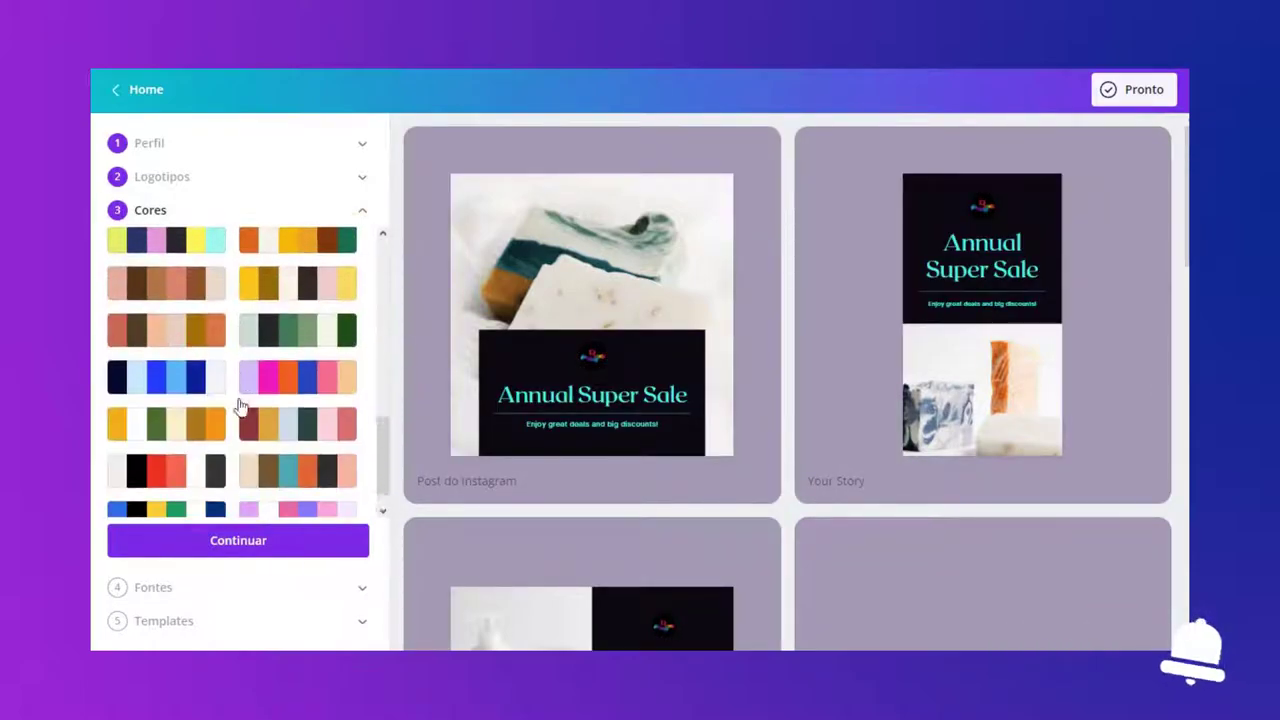
{"action": "left_click", "coordinate": [304, 386]}
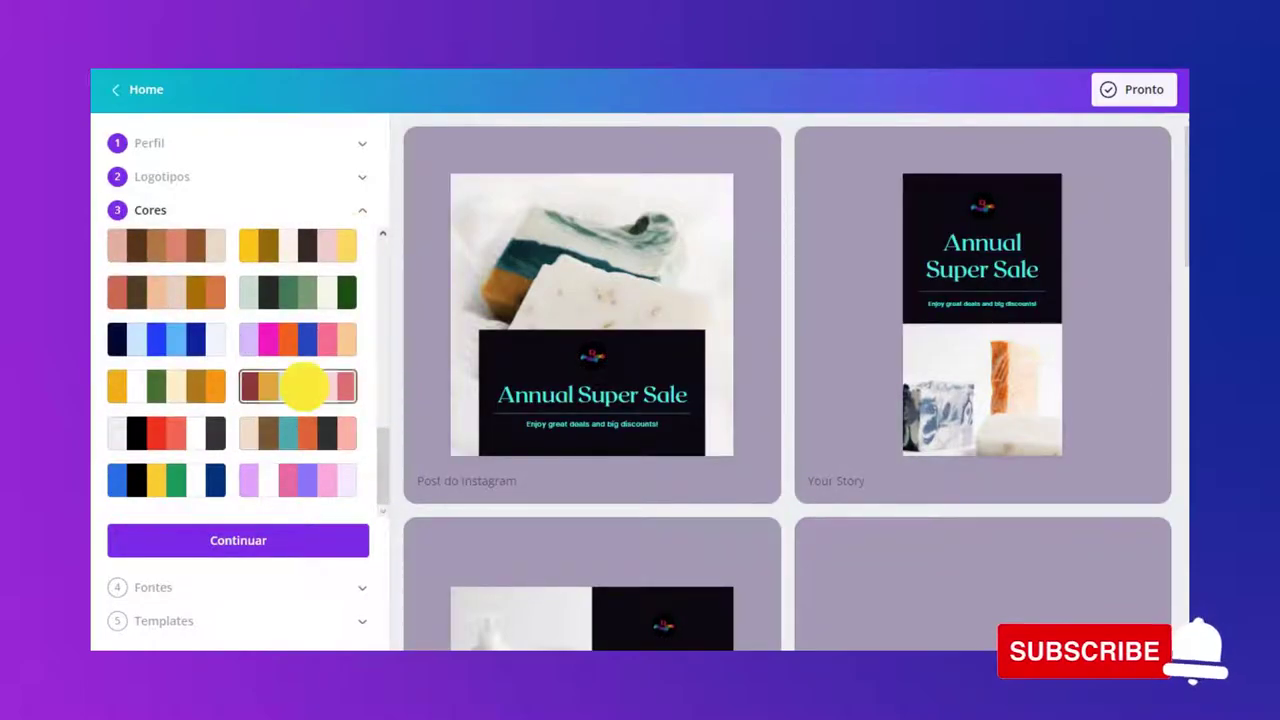
{"action": "left_click", "coordinate": [158, 345]}
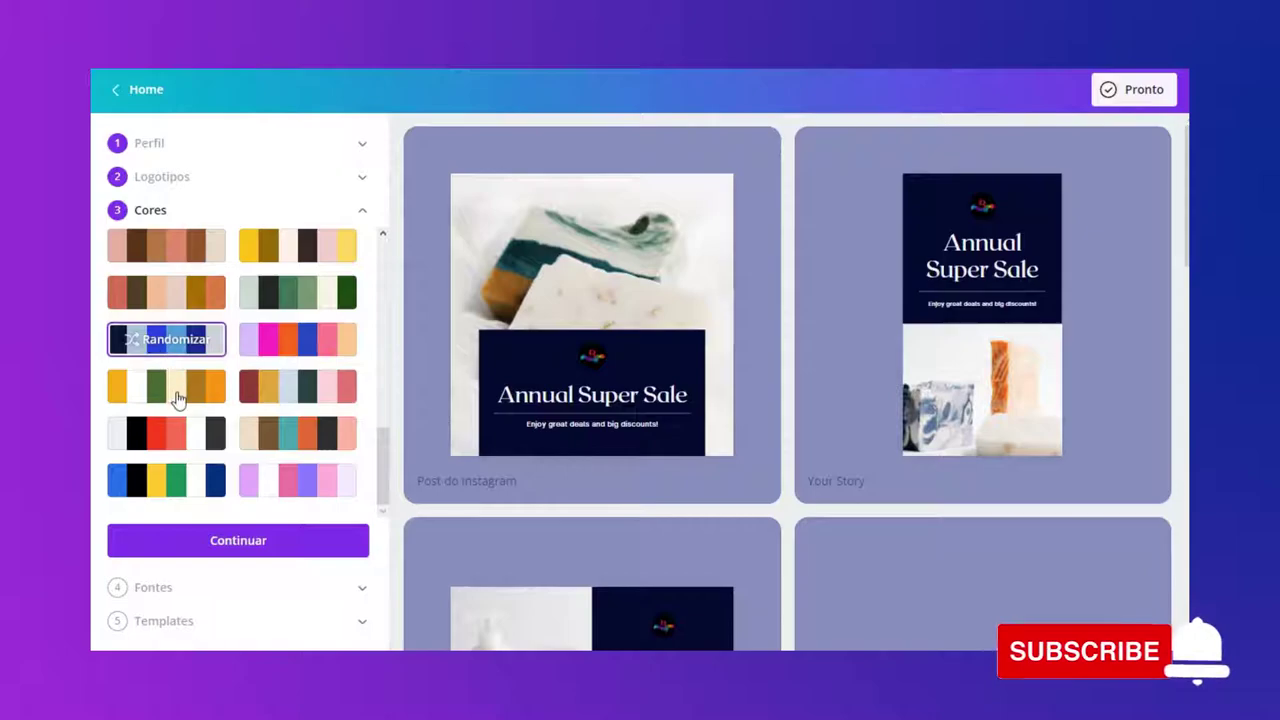
{"action": "scroll", "coordinate": [212, 337], "scroll_direction": "up", "scroll_amount": 2}
{"action": "scroll", "coordinate": [214, 338], "scroll_direction": "up", "scroll_amount": 3}
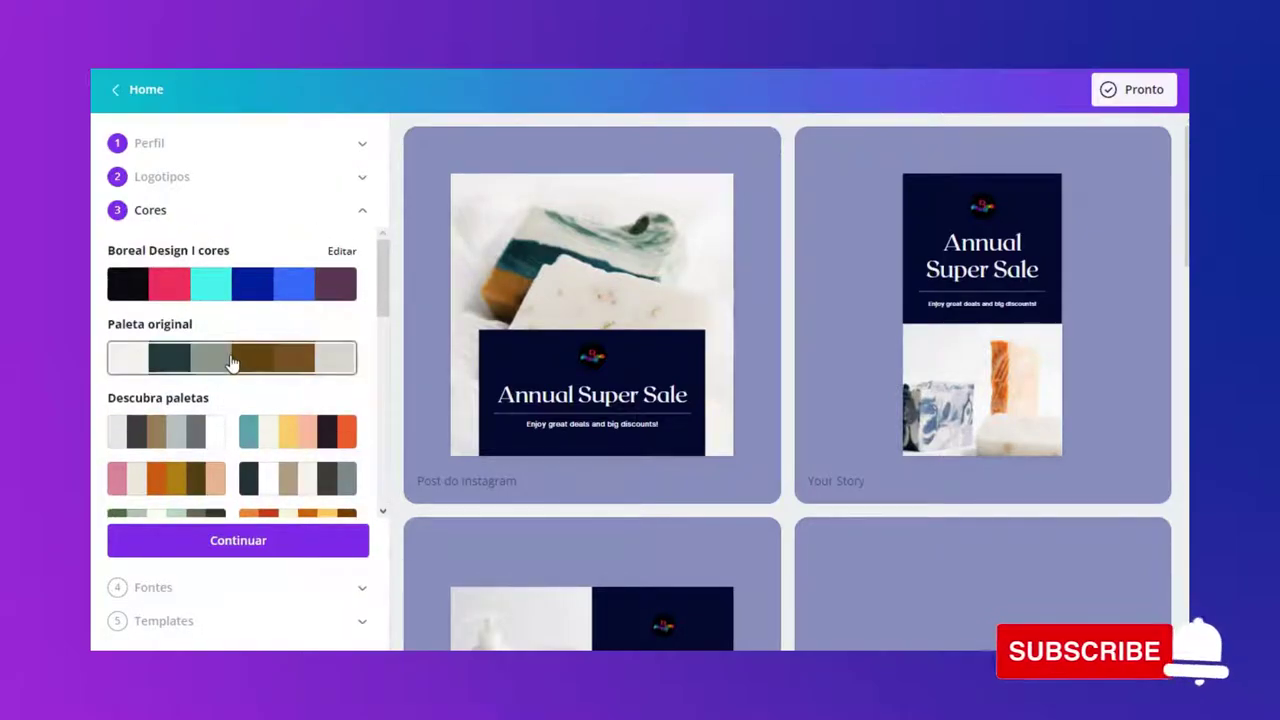
{"action": "scroll", "coordinate": [230, 362], "scroll_direction": "down", "scroll_amount": 8}
{"action": "scroll", "coordinate": [230, 362], "scroll_direction": "down", "scroll_amount": 1}
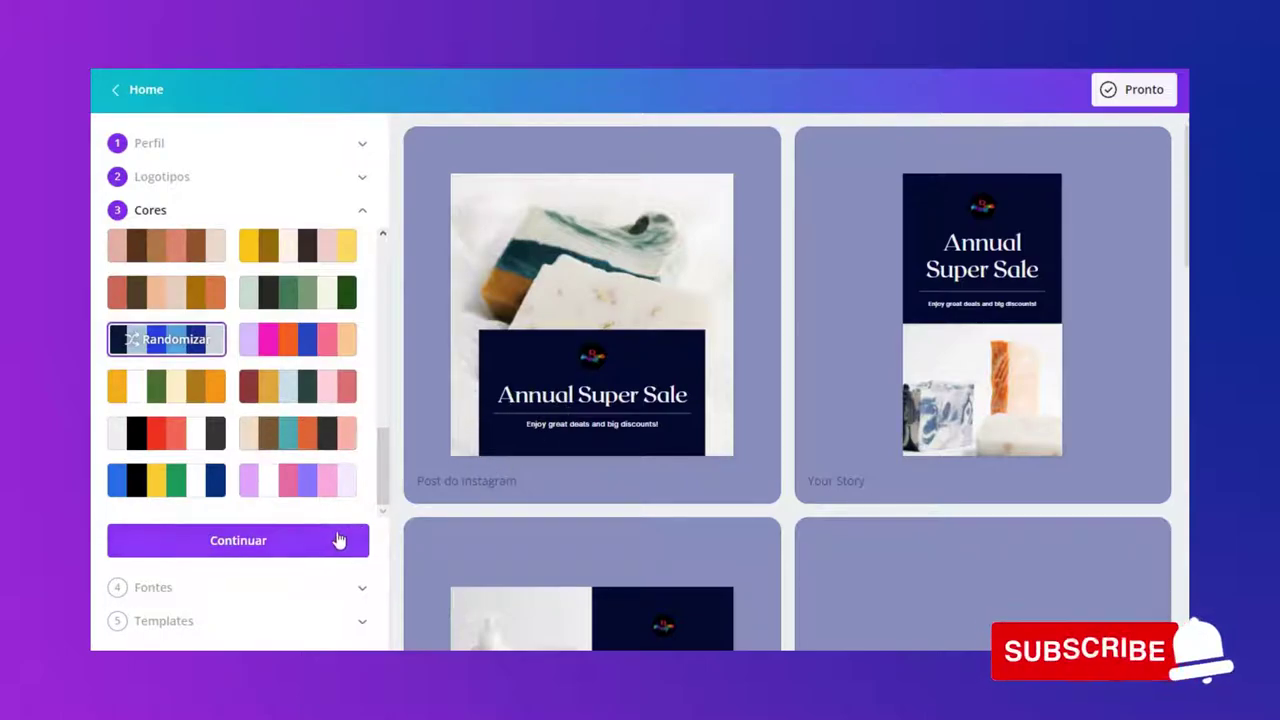
{"action": "left_click", "coordinate": [292, 545]}
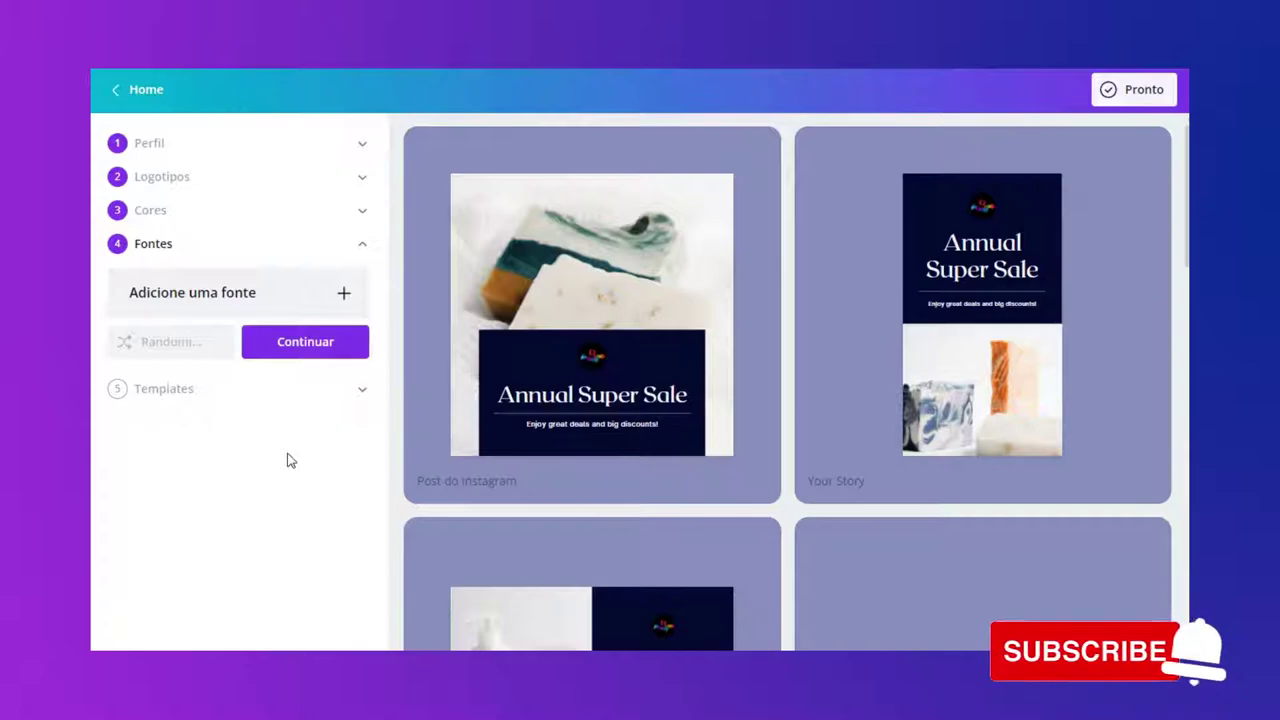
Open the font picker for the brand kit and look through the recently used and popular fonts.
{"action": "left_click", "coordinate": [345, 297]}
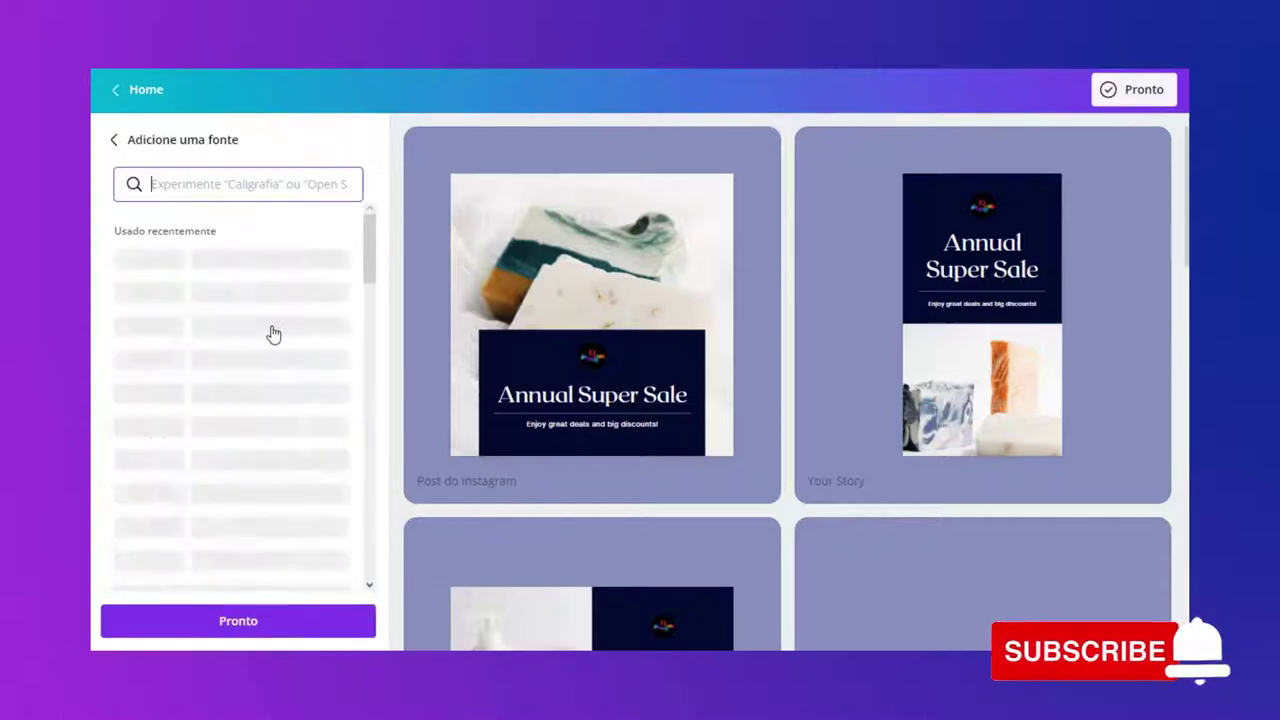
{"action": "scroll", "coordinate": [273, 334], "scroll_direction": "down", "scroll_amount": 3}
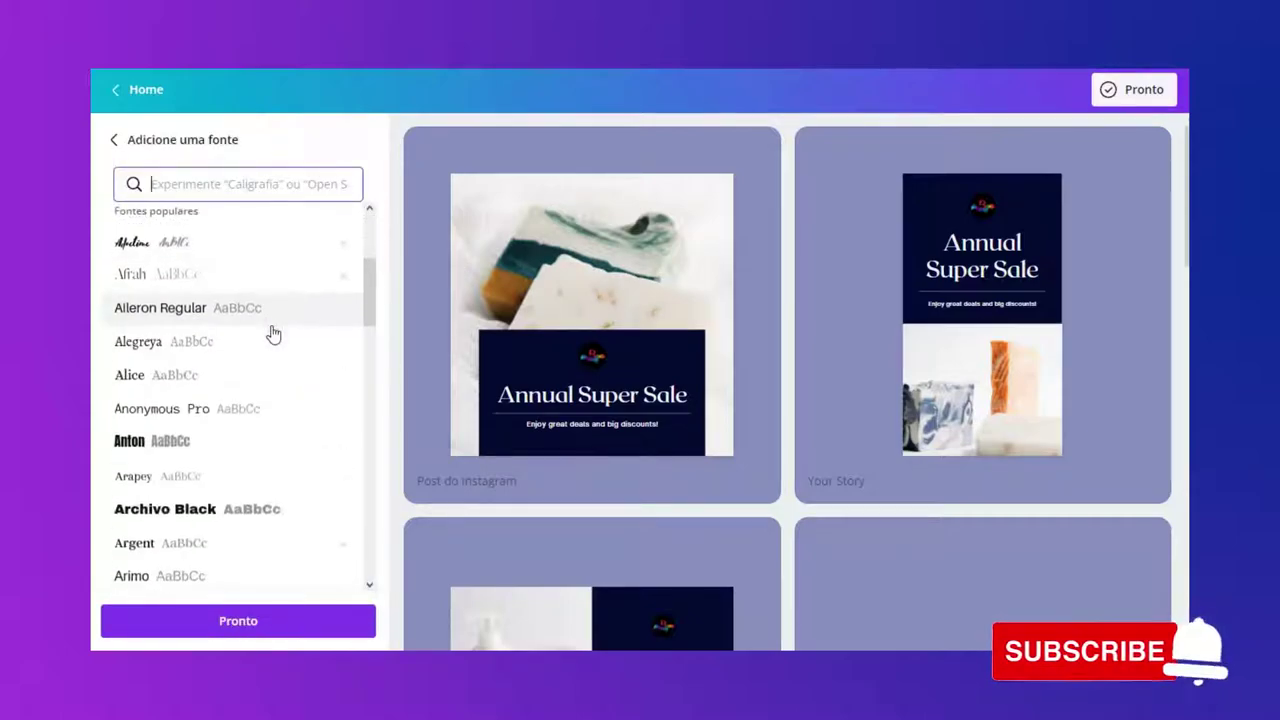
{"action": "scroll", "coordinate": [273, 334], "scroll_direction": "down", "scroll_amount": 8}
{"action": "scroll", "coordinate": [273, 334], "scroll_direction": "down", "scroll_amount": 3}
{"action": "scroll", "coordinate": [273, 334], "scroll_direction": "up", "scroll_amount": 15}
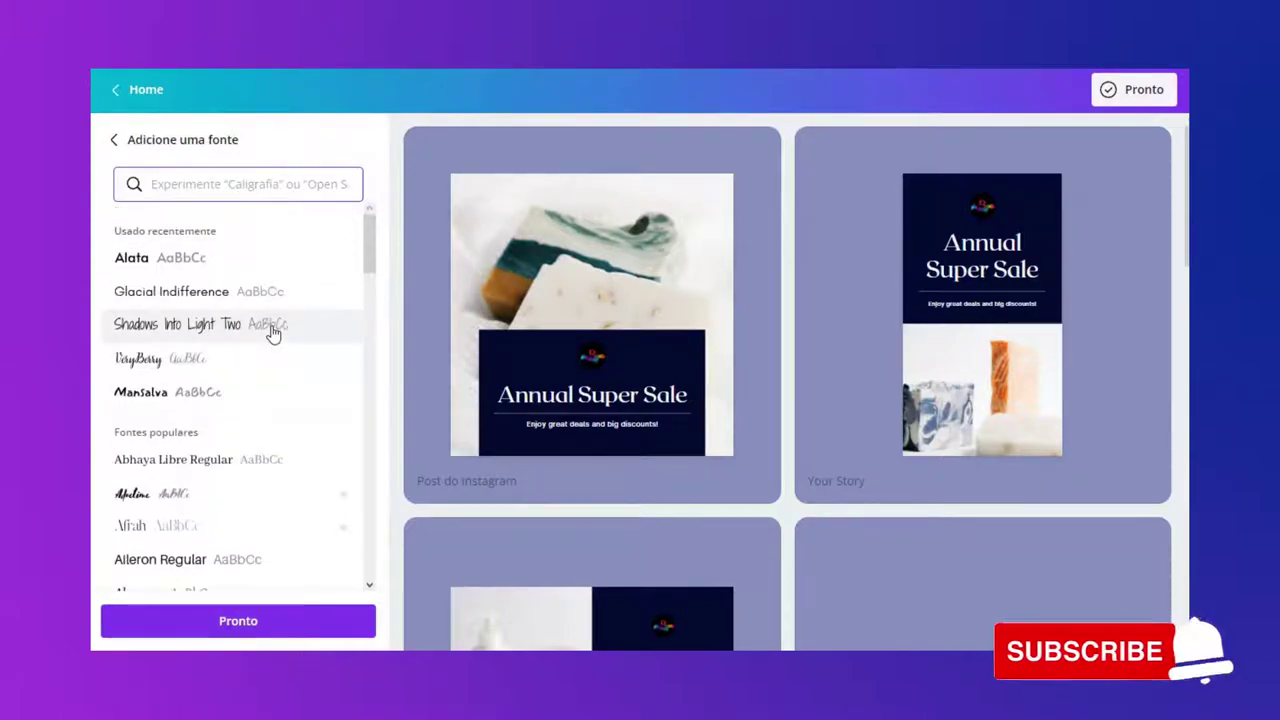
Browse the font category suggestions, view the Manuscrita fonts, and clear that filter.
{"action": "left_click", "coordinate": [257, 183]}
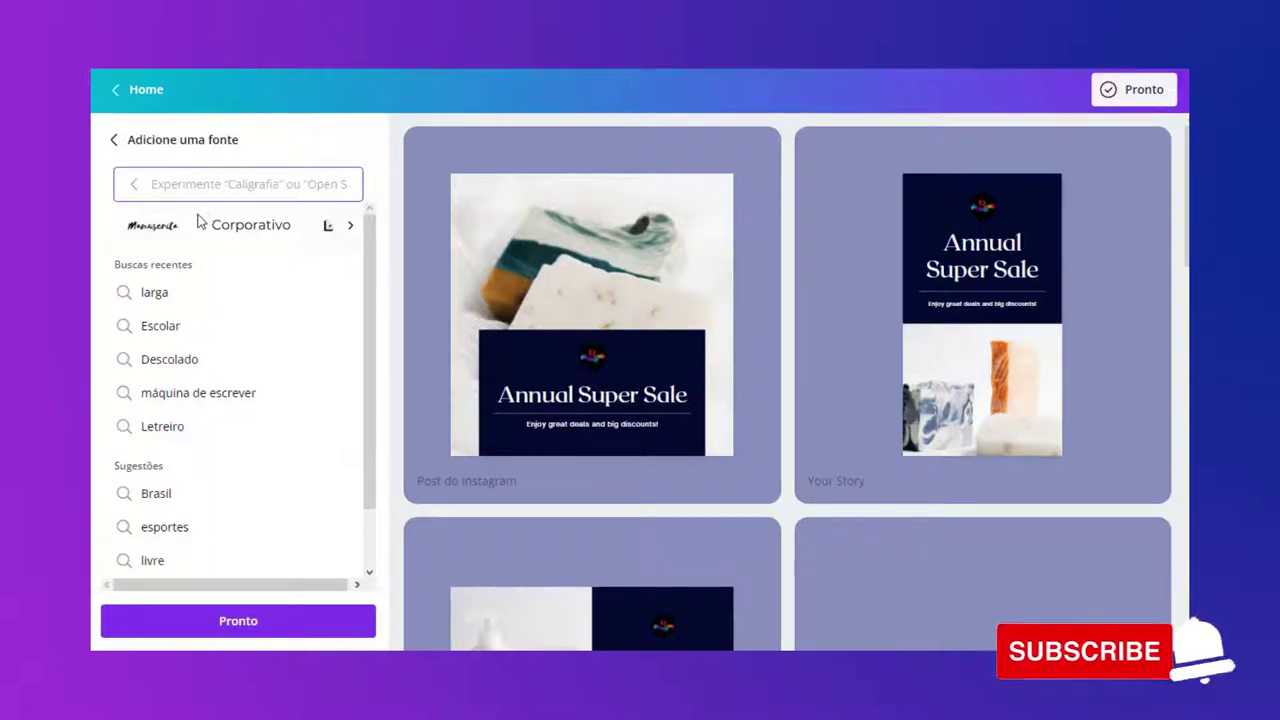
{"action": "left_click", "coordinate": [349, 224]}
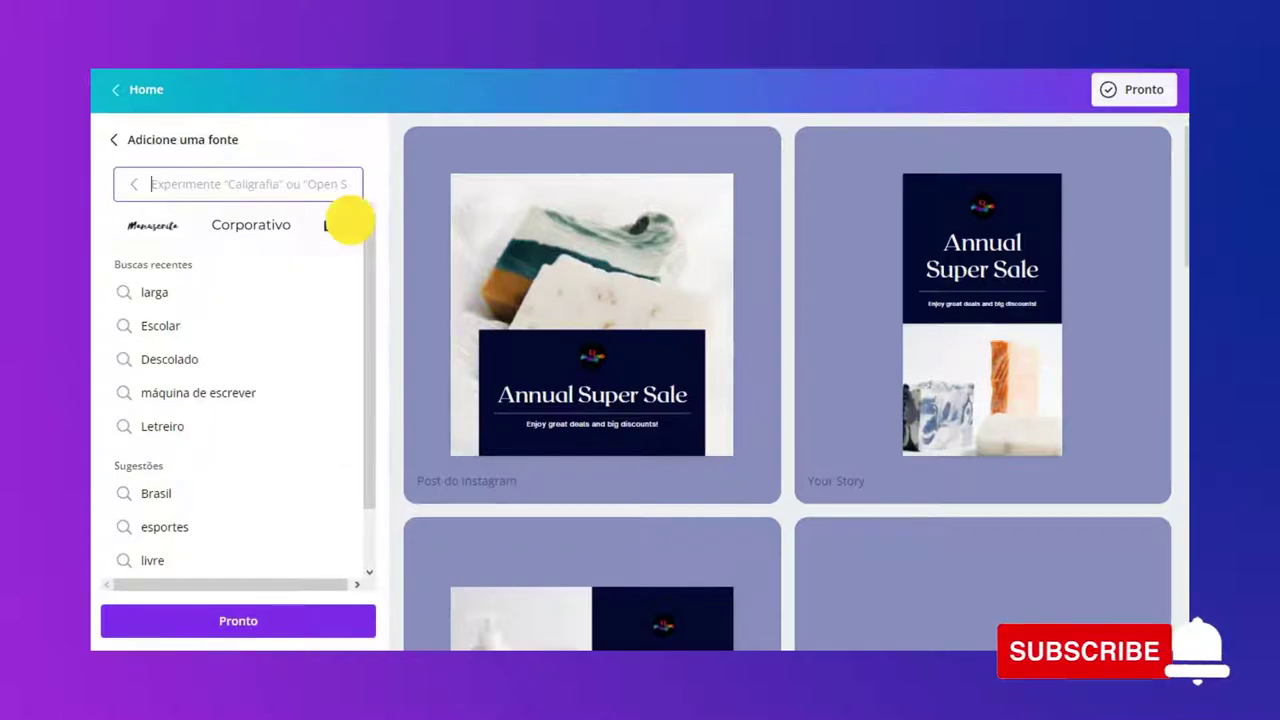
{"action": "left_click", "coordinate": [349, 224]}
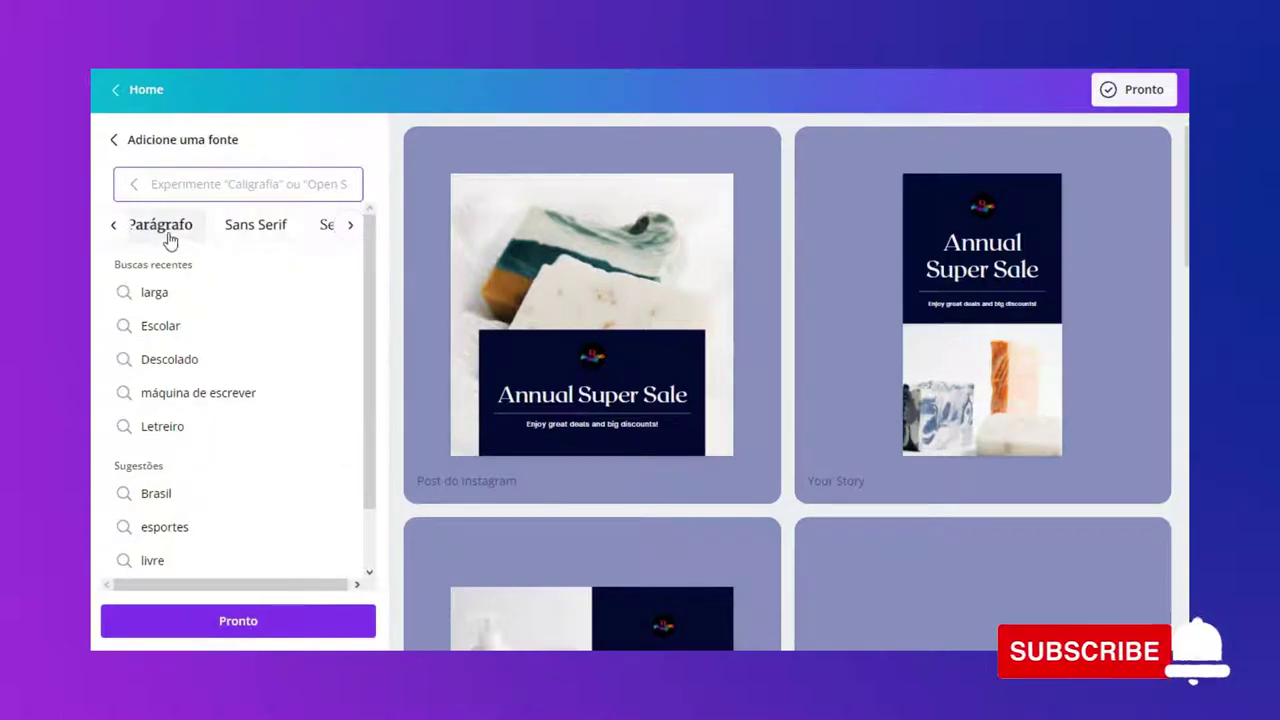
{"action": "left_click", "coordinate": [113, 225]}
{"action": "left_click", "coordinate": [351, 226]}
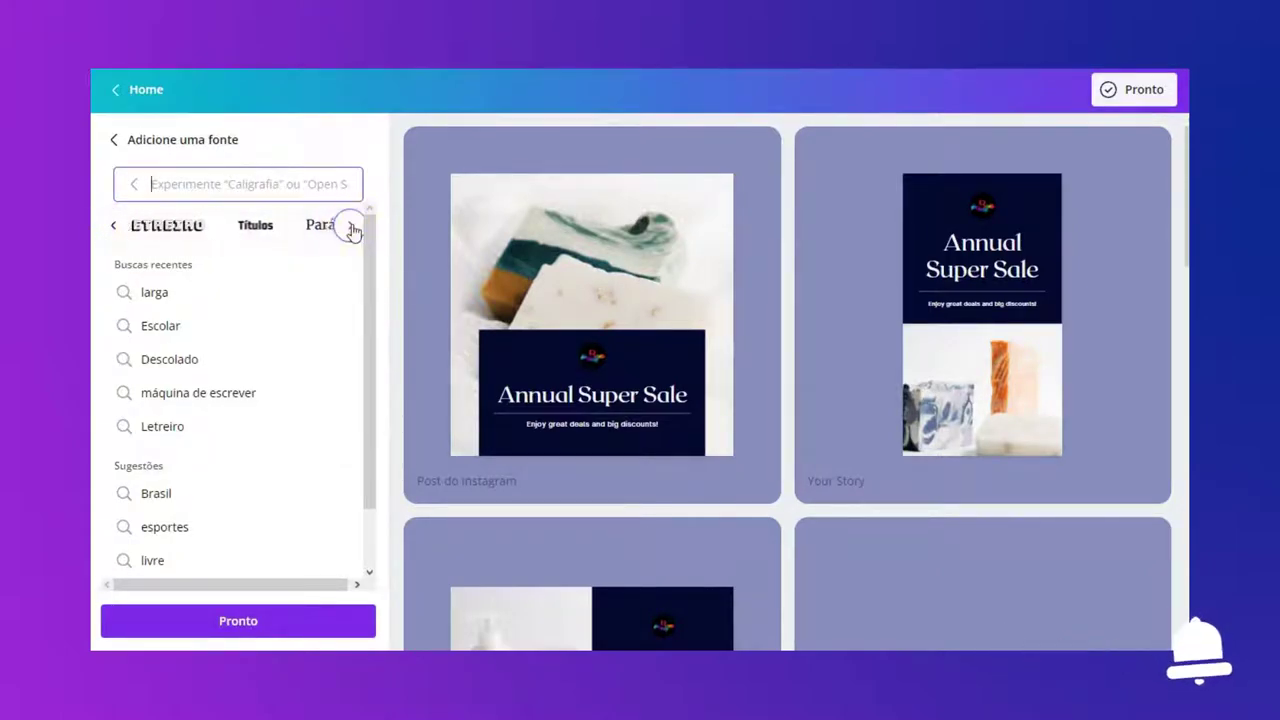
{"action": "left_click", "coordinate": [351, 226]}
{"action": "left_click", "coordinate": [351, 226]}
{"action": "left_click", "coordinate": [351, 226]}
{"action": "left_click", "coordinate": [351, 226]}
{"action": "left_click", "coordinate": [351, 226]}
{"action": "left_click", "coordinate": [351, 226]}
{"action": "left_click", "coordinate": [350, 225]}
{"action": "left_click", "coordinate": [116, 226]}
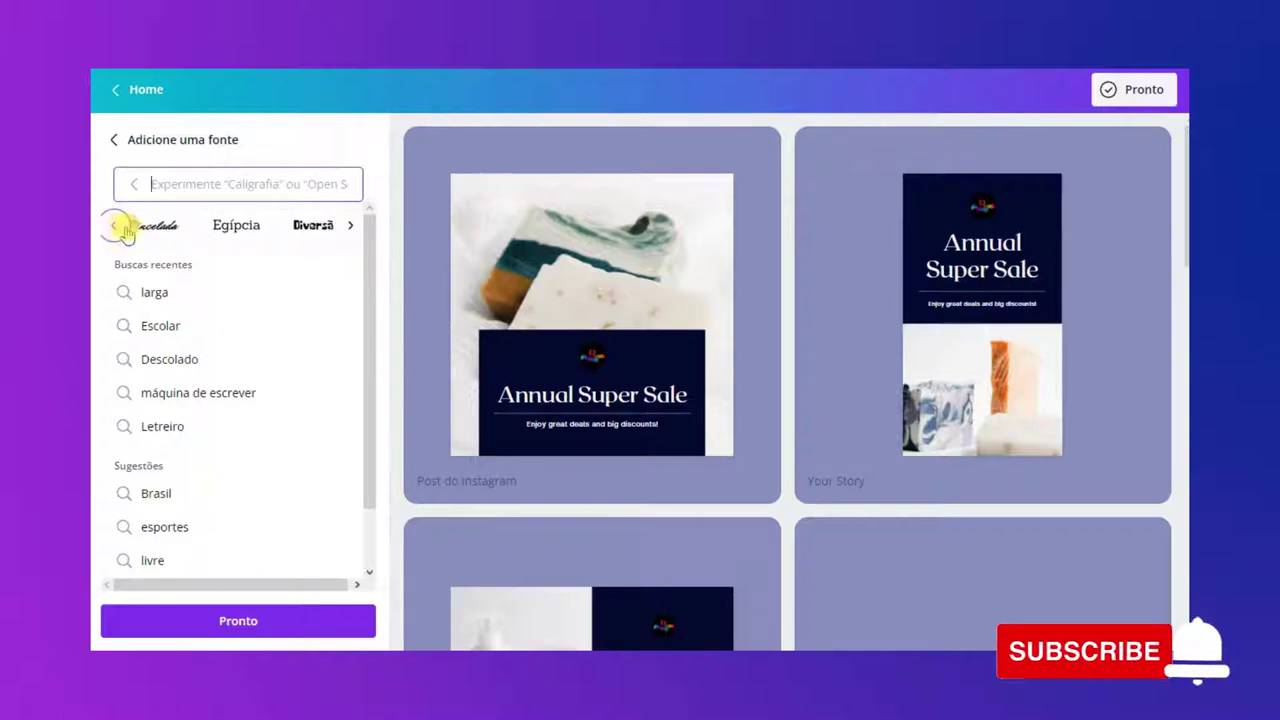
{"action": "left_click", "coordinate": [117, 226]}
{"action": "left_click", "coordinate": [117, 226]}
{"action": "left_click", "coordinate": [117, 226]}
{"action": "left_click", "coordinate": [117, 226]}
{"action": "left_click", "coordinate": [117, 226]}
{"action": "left_click", "coordinate": [117, 226]}
{"action": "left_click", "coordinate": [117, 226]}
{"action": "left_click", "coordinate": [117, 226]}
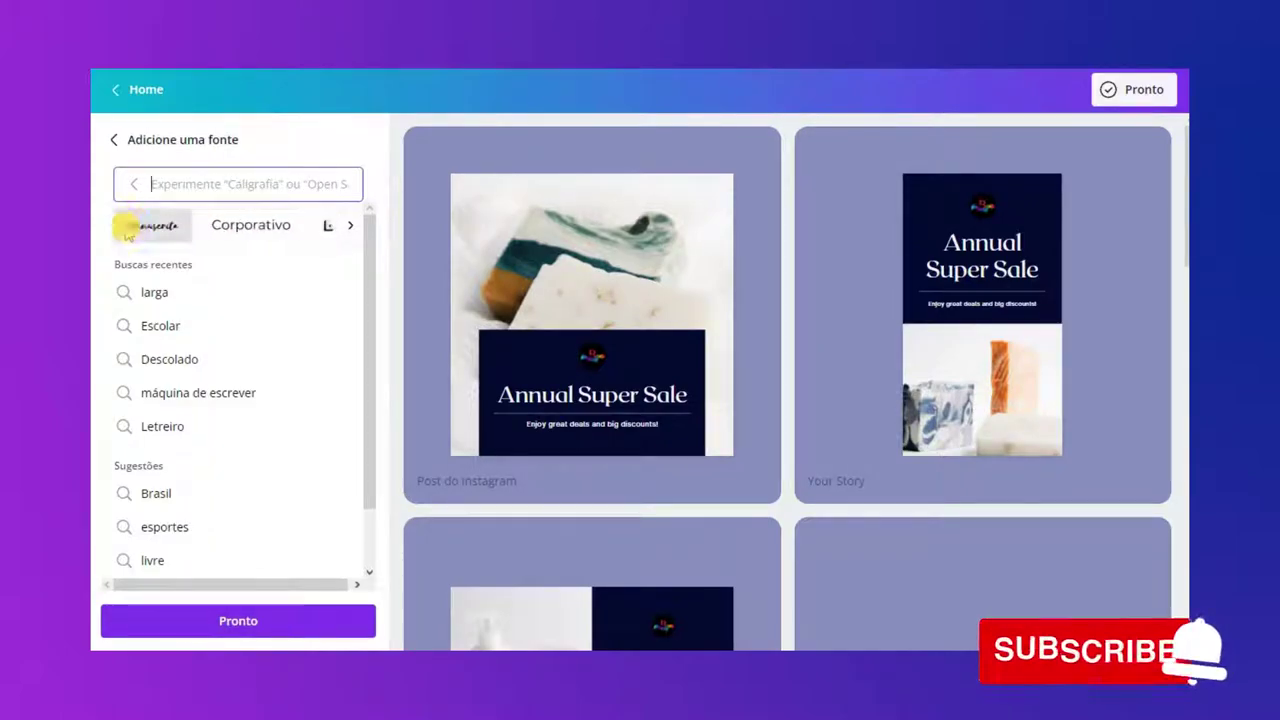
{"action": "left_click", "coordinate": [143, 225]}
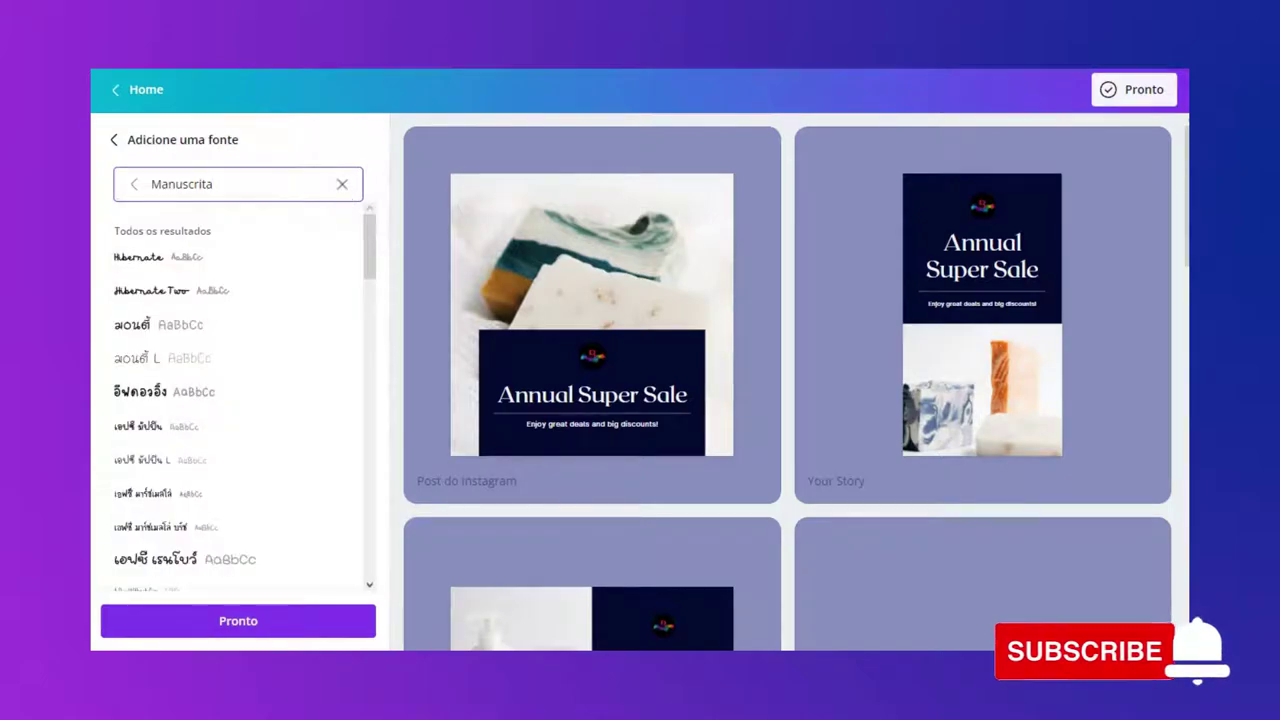
{"action": "left_click", "coordinate": [342, 186]}
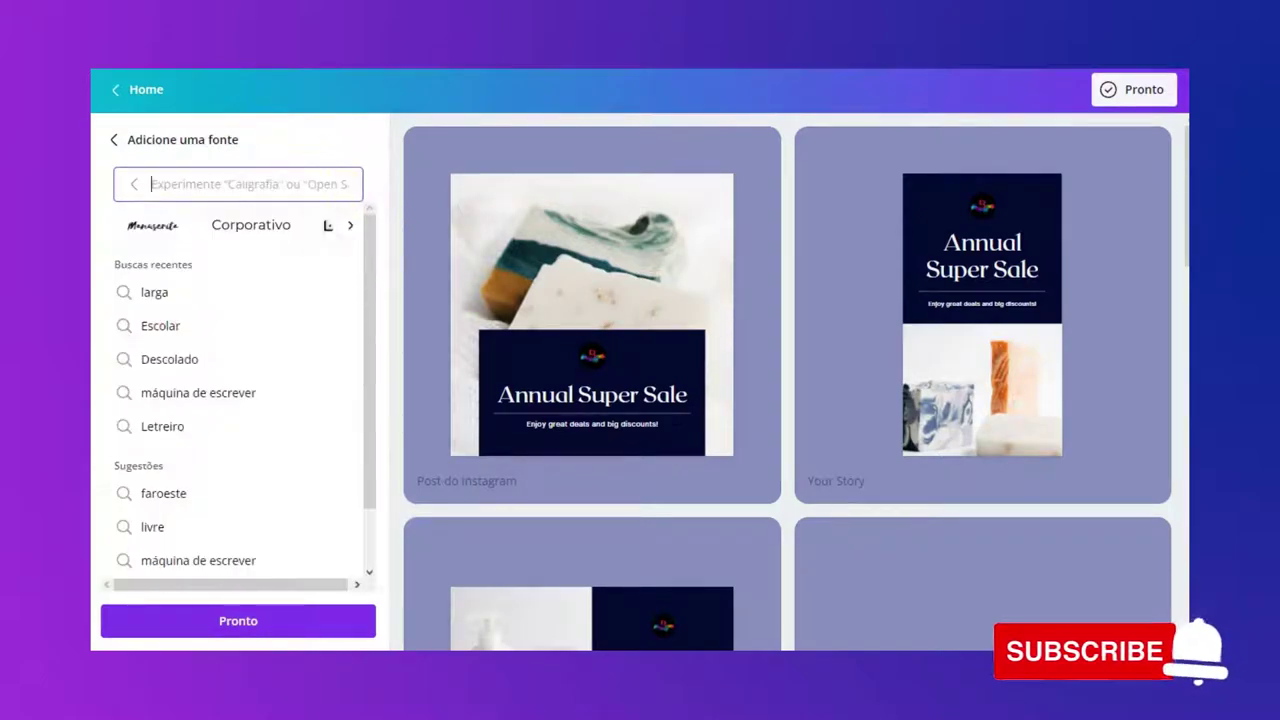
Search the fonts for "as" and add Aspal as the first brand font.
{"action": "type", "text": "a"}
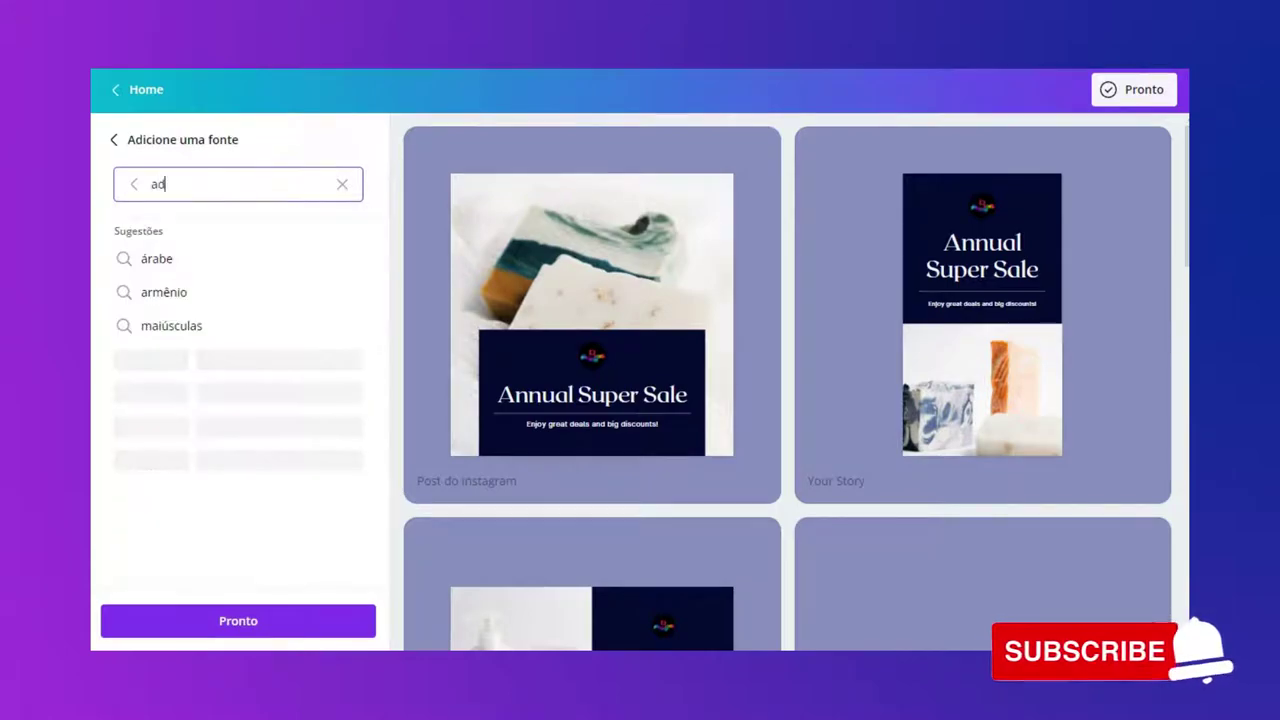
{"action": "type", "text": "s"}
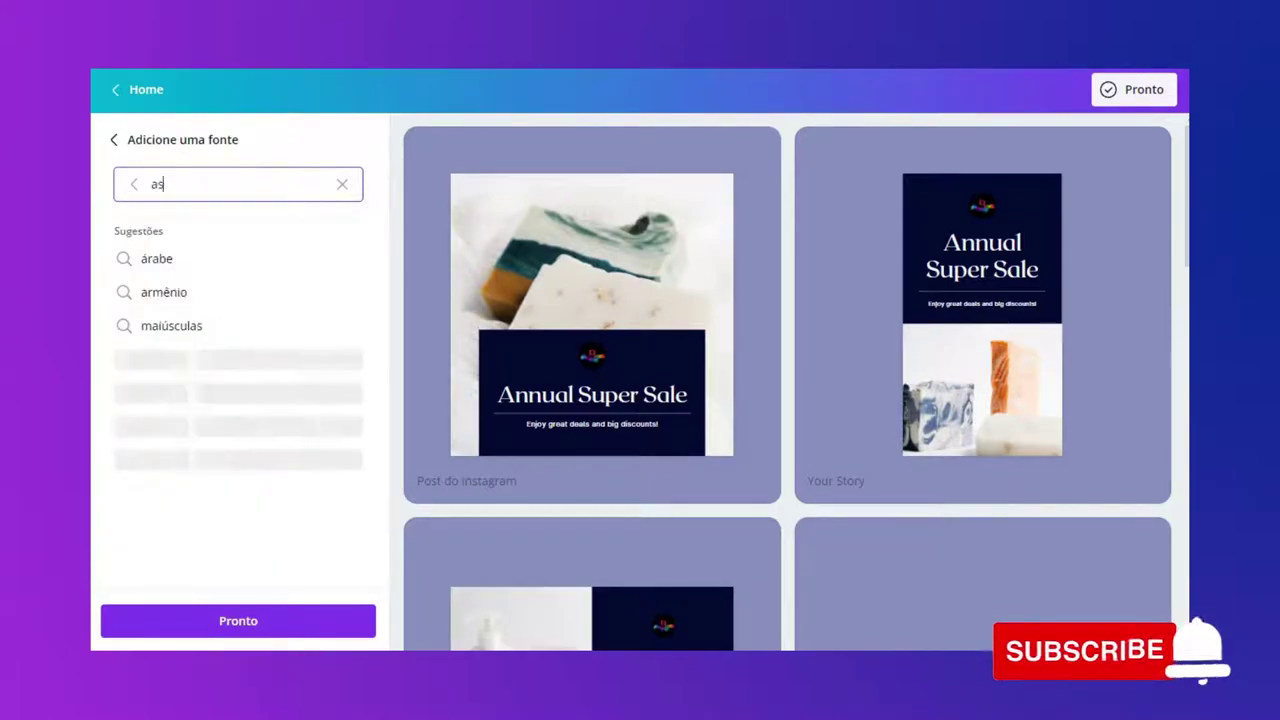
{"action": "left_click", "coordinate": [226, 334]}
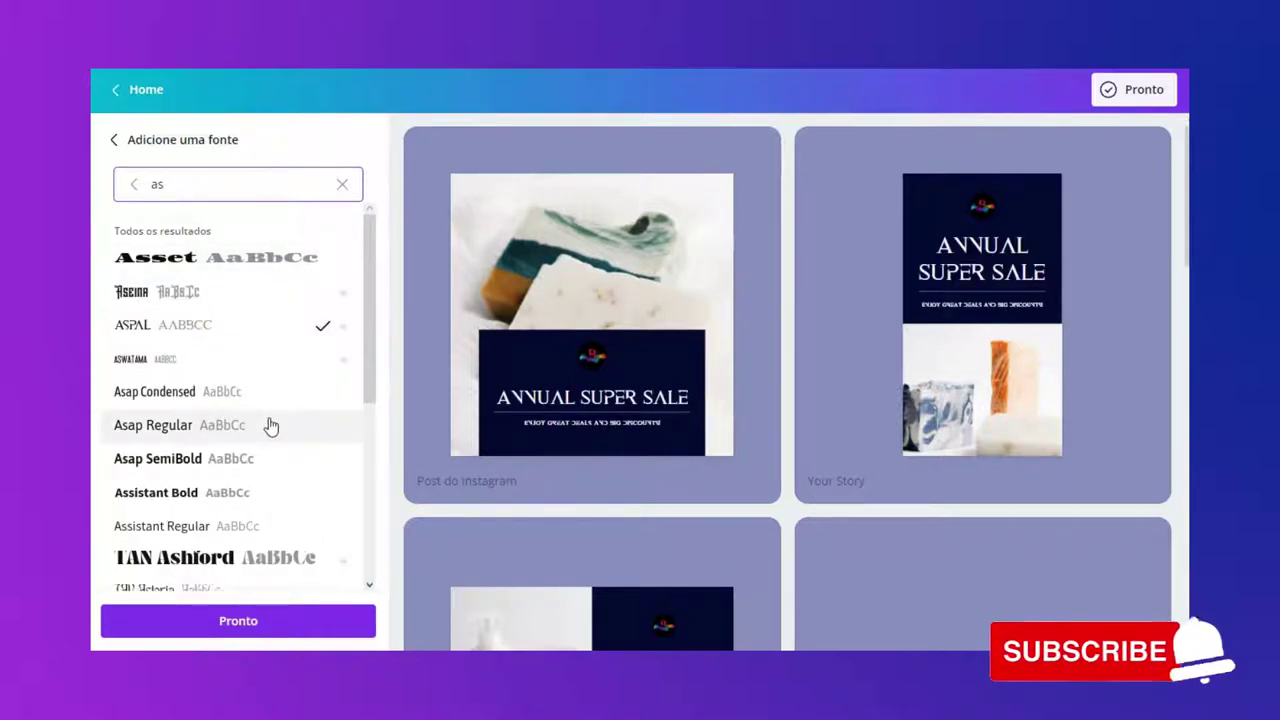
{"action": "scroll", "coordinate": [291, 417], "scroll_direction": "down", "scroll_amount": 3}
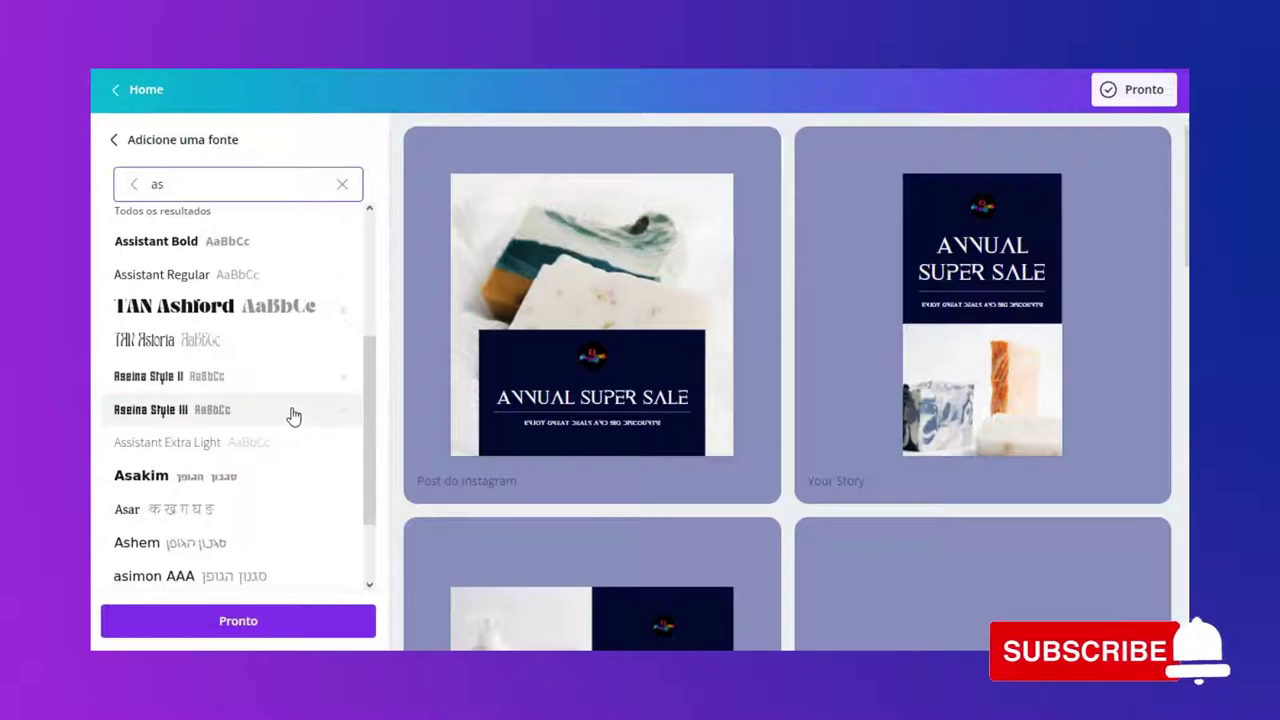
{"action": "left_click", "coordinate": [328, 617]}
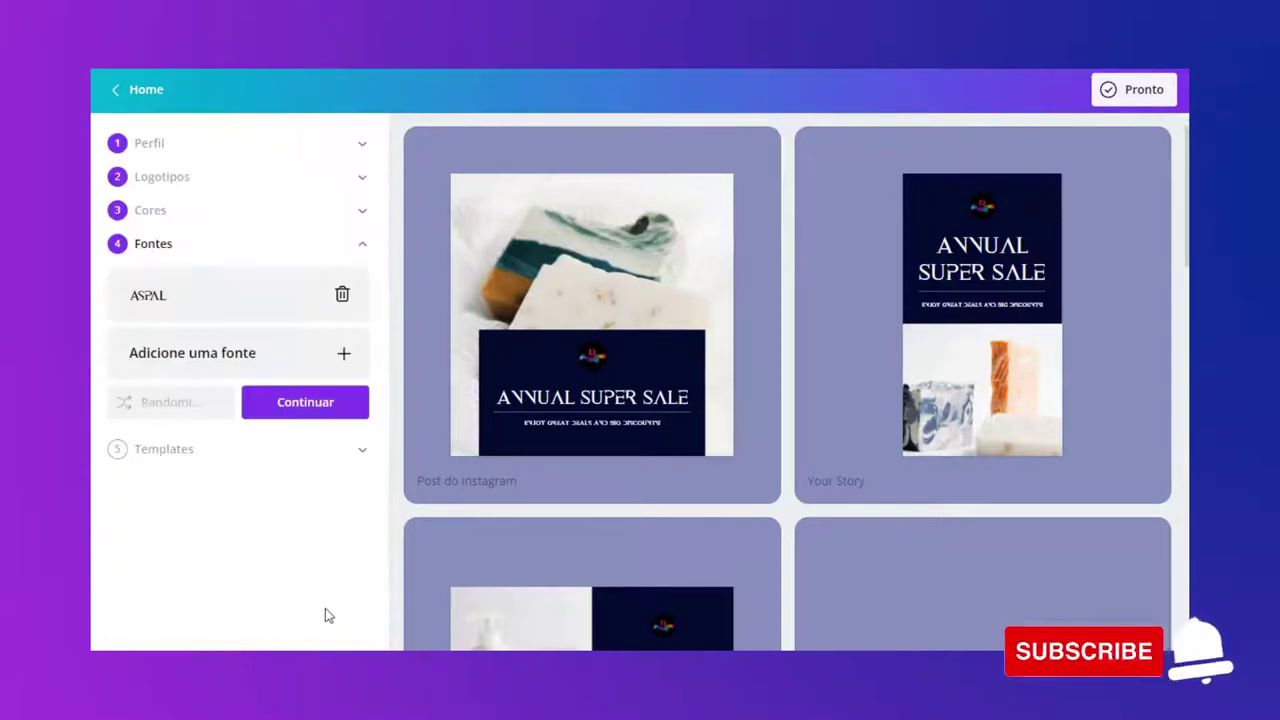
Search the fonts for "gla" and add Glacial Indifference as the second brand font.
{"action": "left_click", "coordinate": [220, 363]}
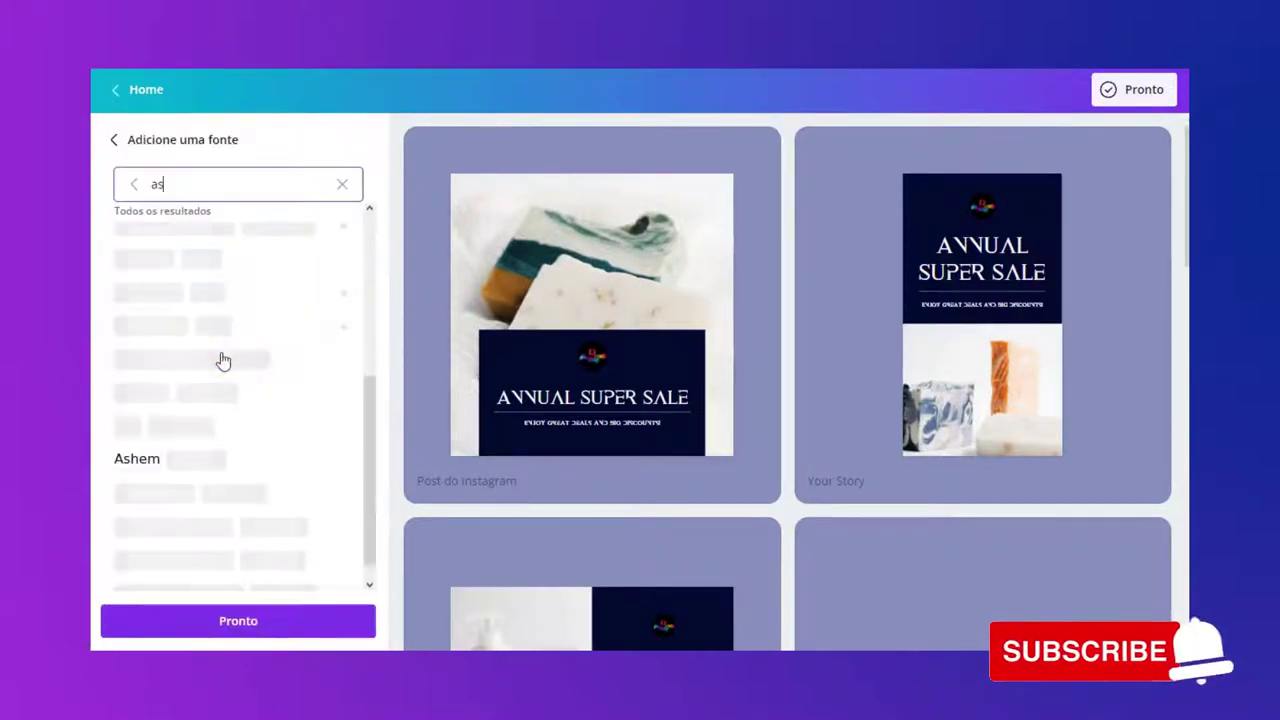
{"action": "left_click", "coordinate": [342, 186]}
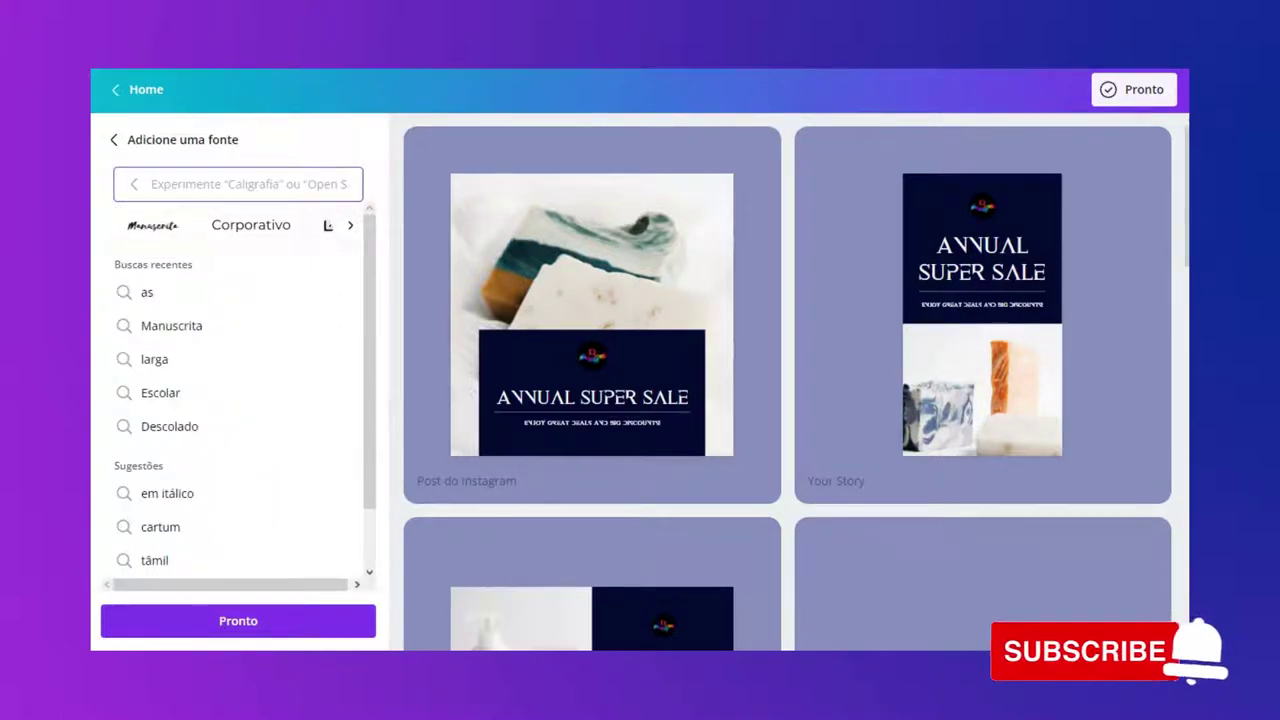
{"action": "type", "text": "gla"}
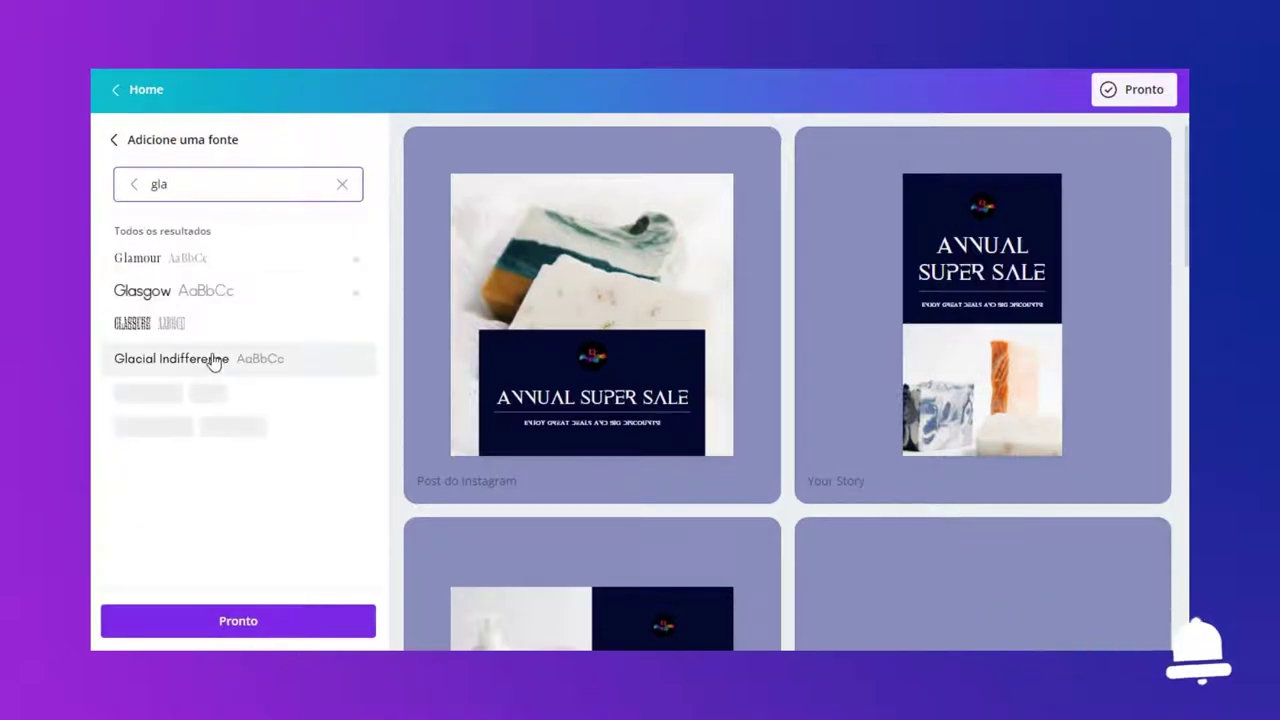
{"action": "left_click", "coordinate": [214, 360]}
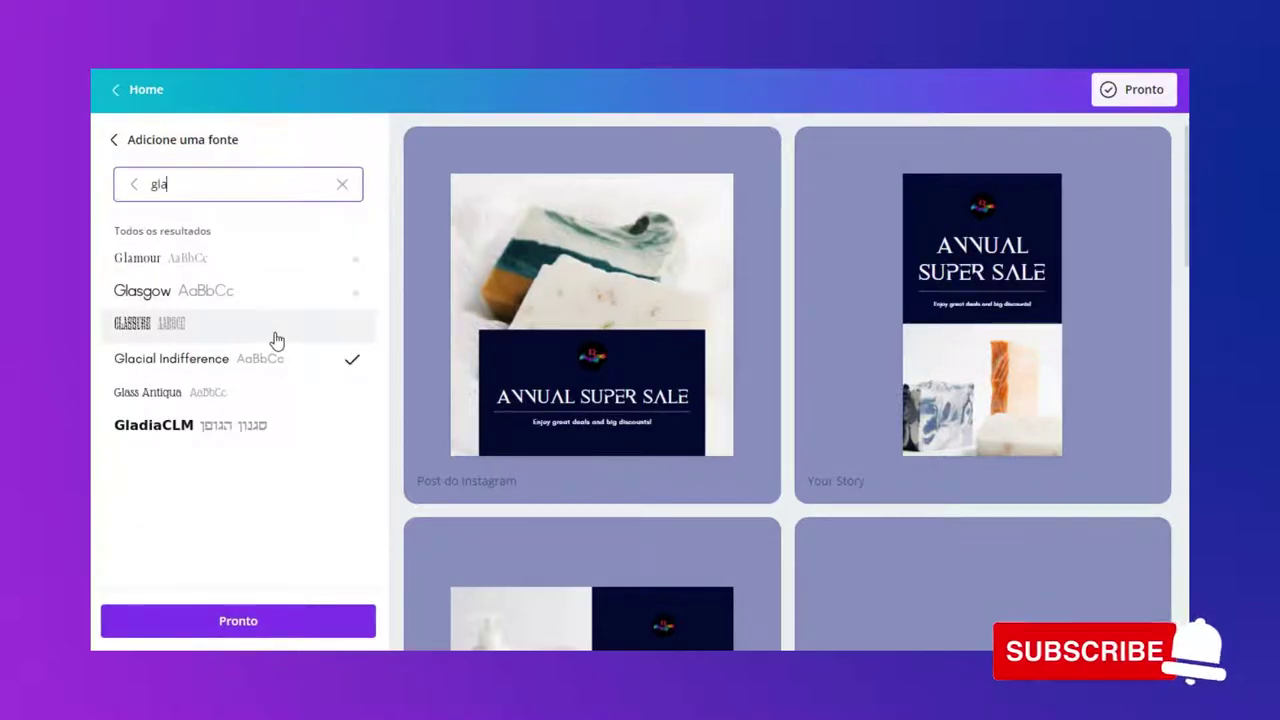
{"action": "left_click", "coordinate": [285, 618]}
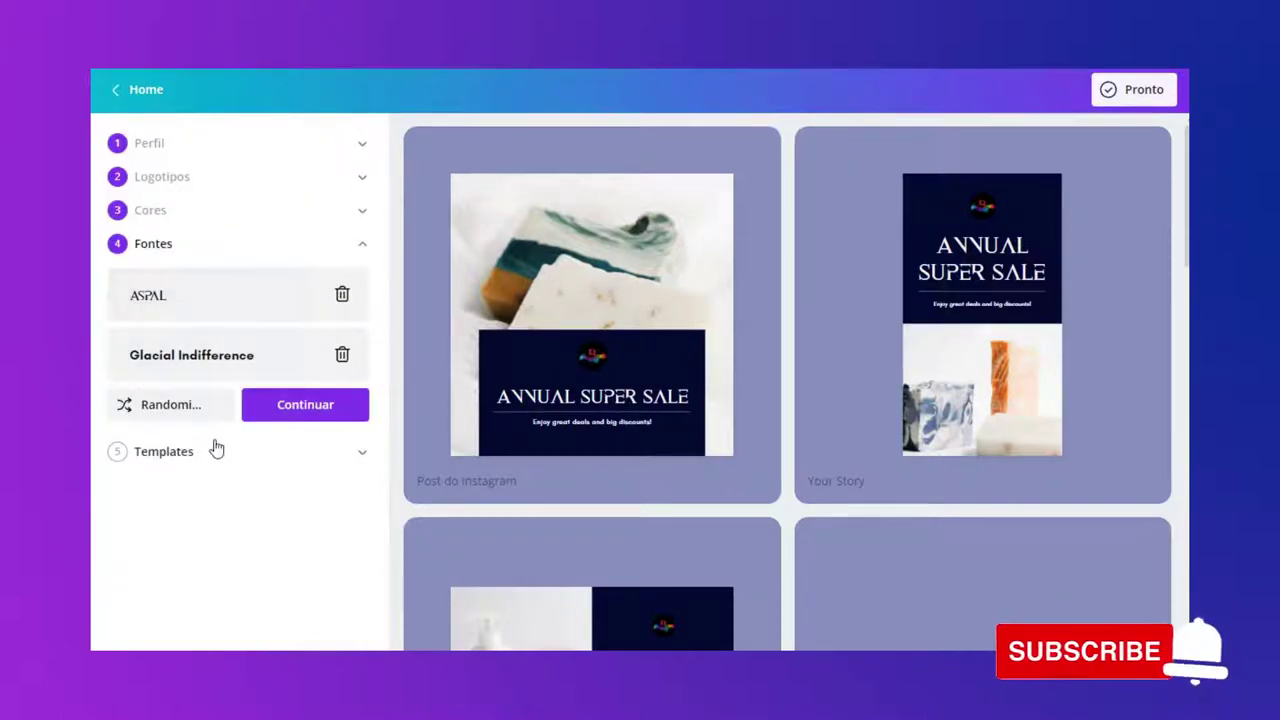
Randomize the brand font order, ending with Aspal first and Glacial Indifference second, and continue to the templates.
{"action": "left_click", "coordinate": [160, 407]}
{"action": "left_click", "coordinate": [160, 406]}
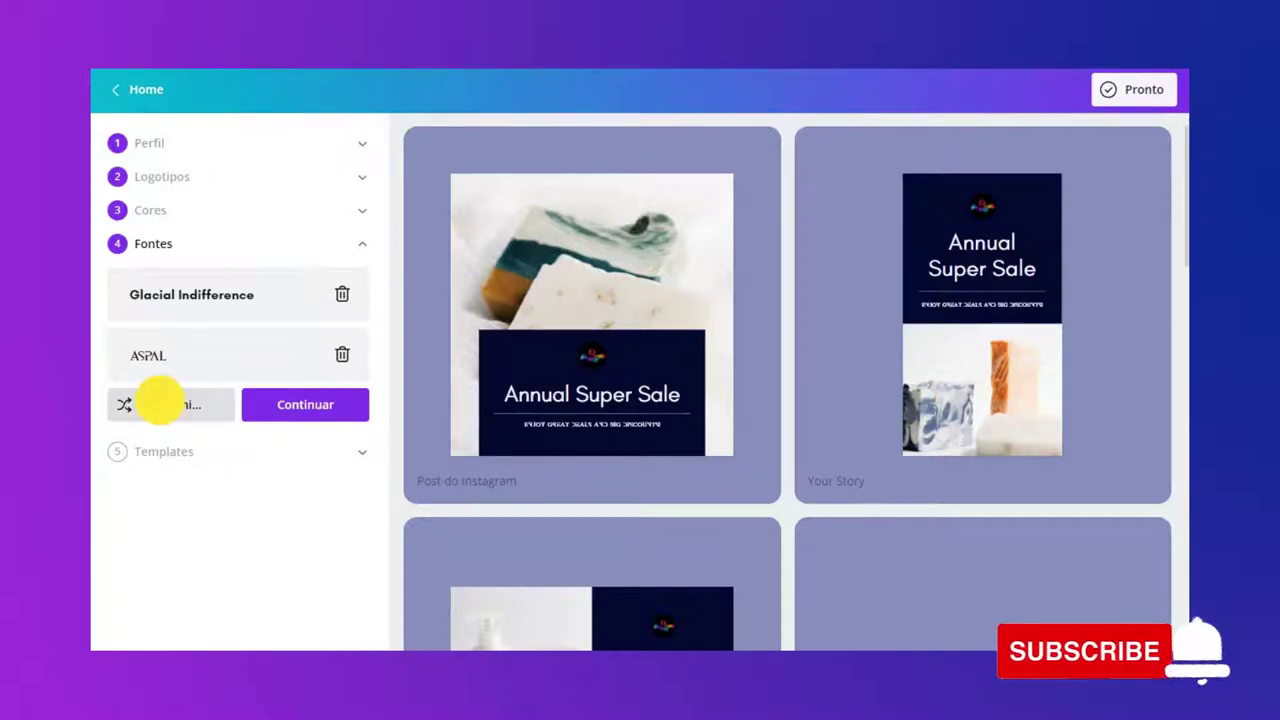
{"action": "left_click", "coordinate": [160, 405]}
{"action": "left_click", "coordinate": [160, 405]}
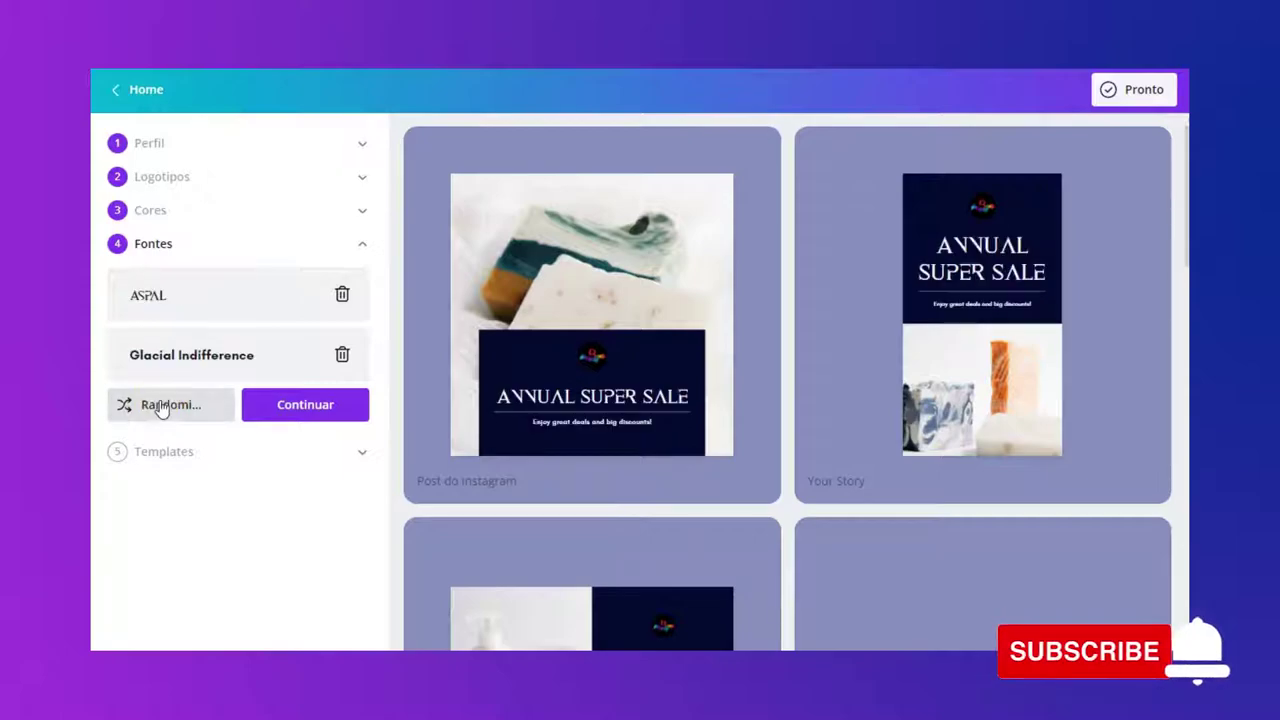
{"action": "left_click", "coordinate": [308, 412]}
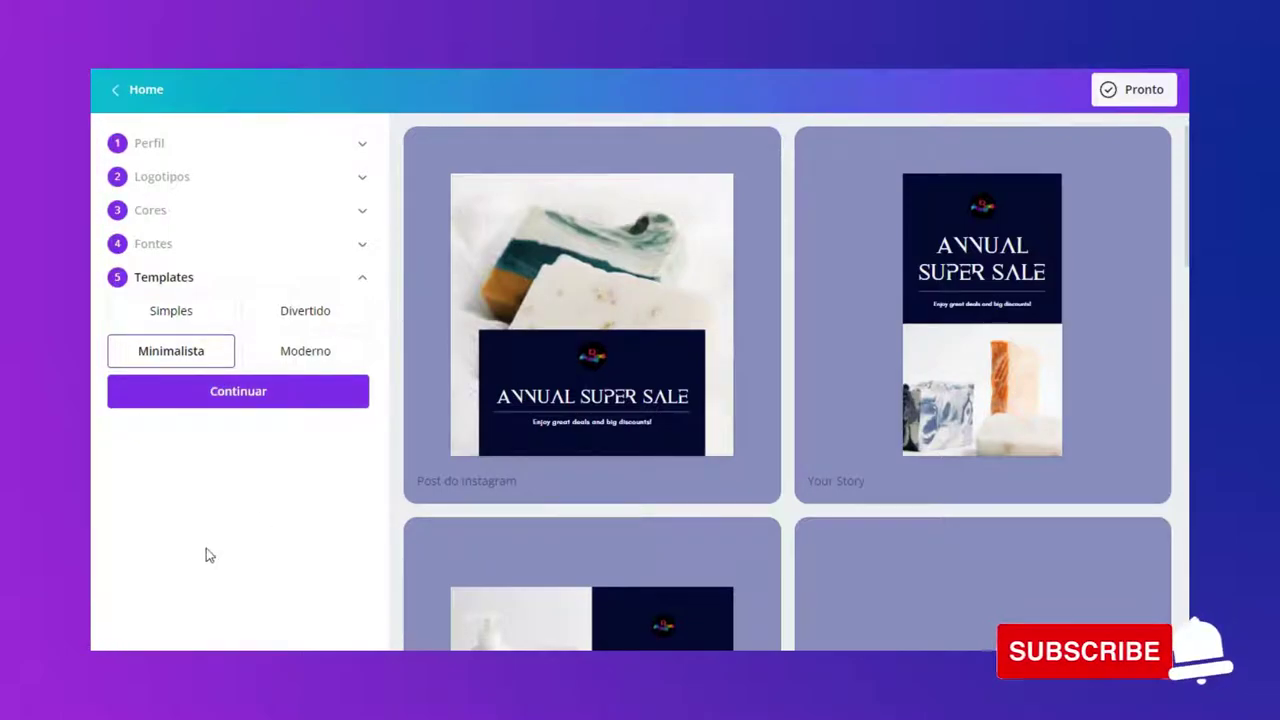
Try the Simples template style and review its designs across all the formats.
{"action": "left_click", "coordinate": [156, 322]}
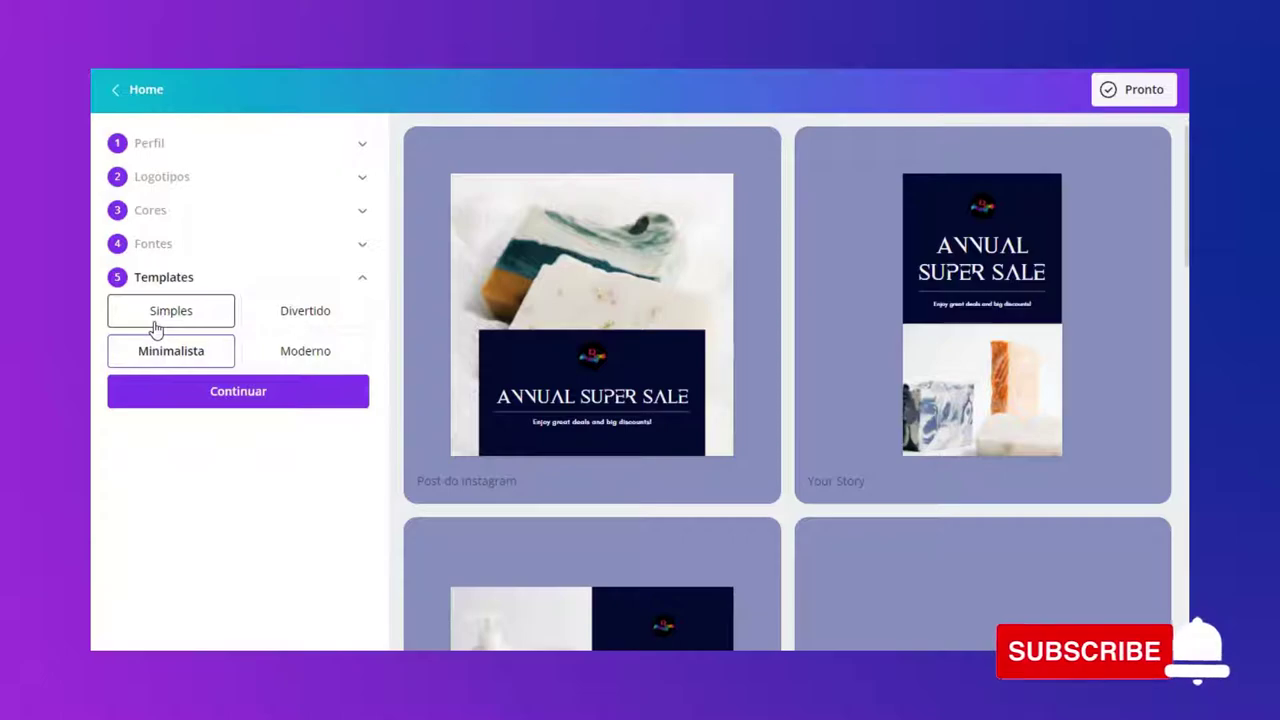
{"action": "left_click", "coordinate": [156, 330]}
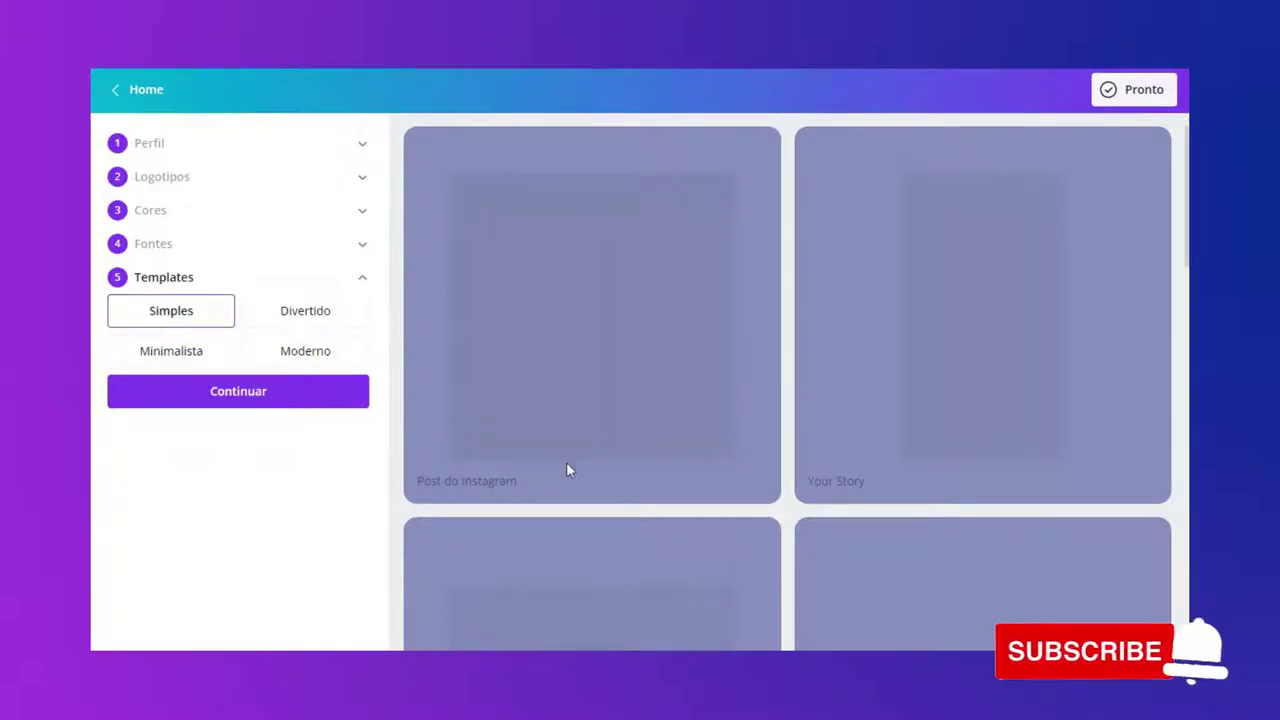
{"action": "scroll", "coordinate": [655, 446], "scroll_direction": "down", "scroll_amount": 3}
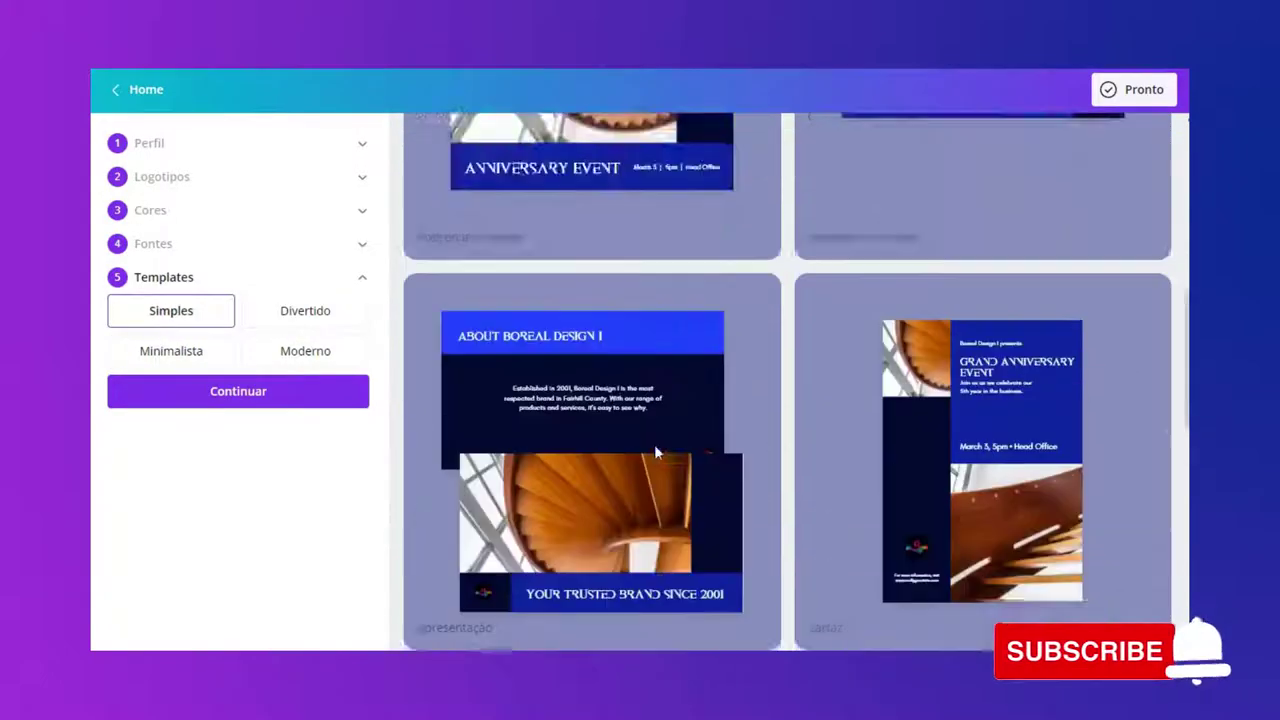
{"action": "scroll", "coordinate": [655, 452], "scroll_direction": "down", "scroll_amount": 5}
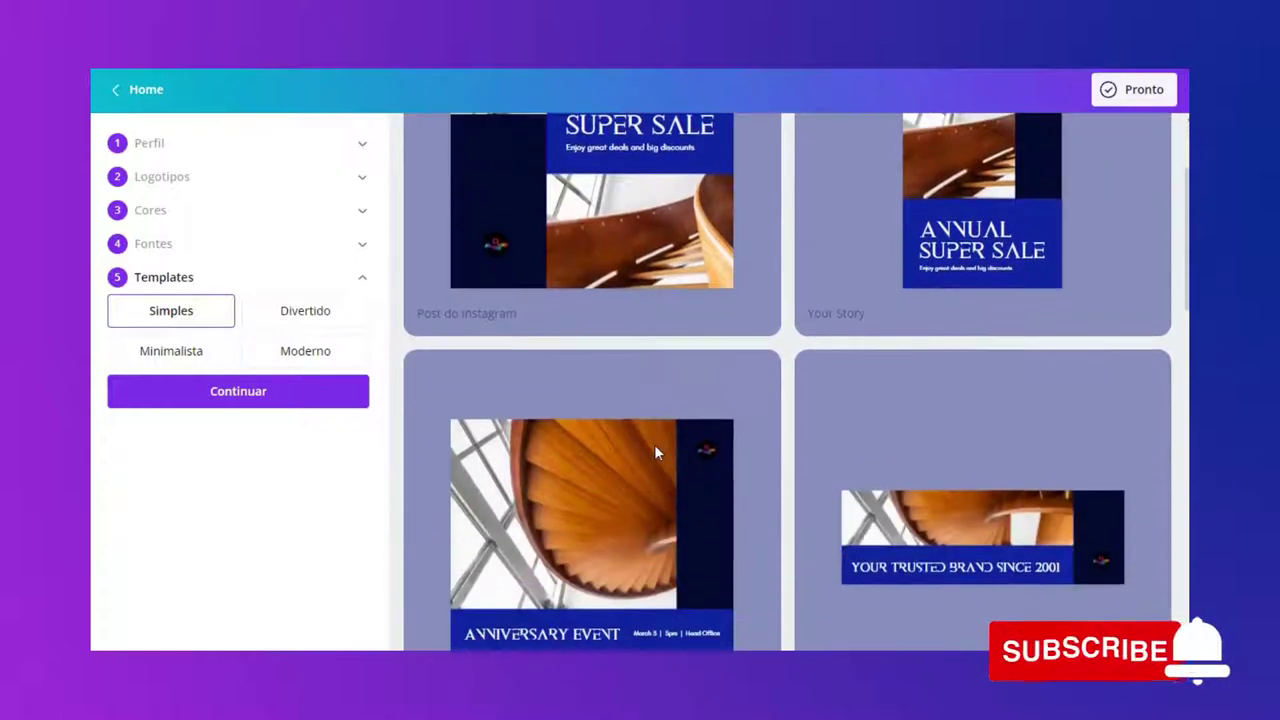
{"action": "scroll", "coordinate": [655, 453], "scroll_direction": "down", "scroll_amount": 5}
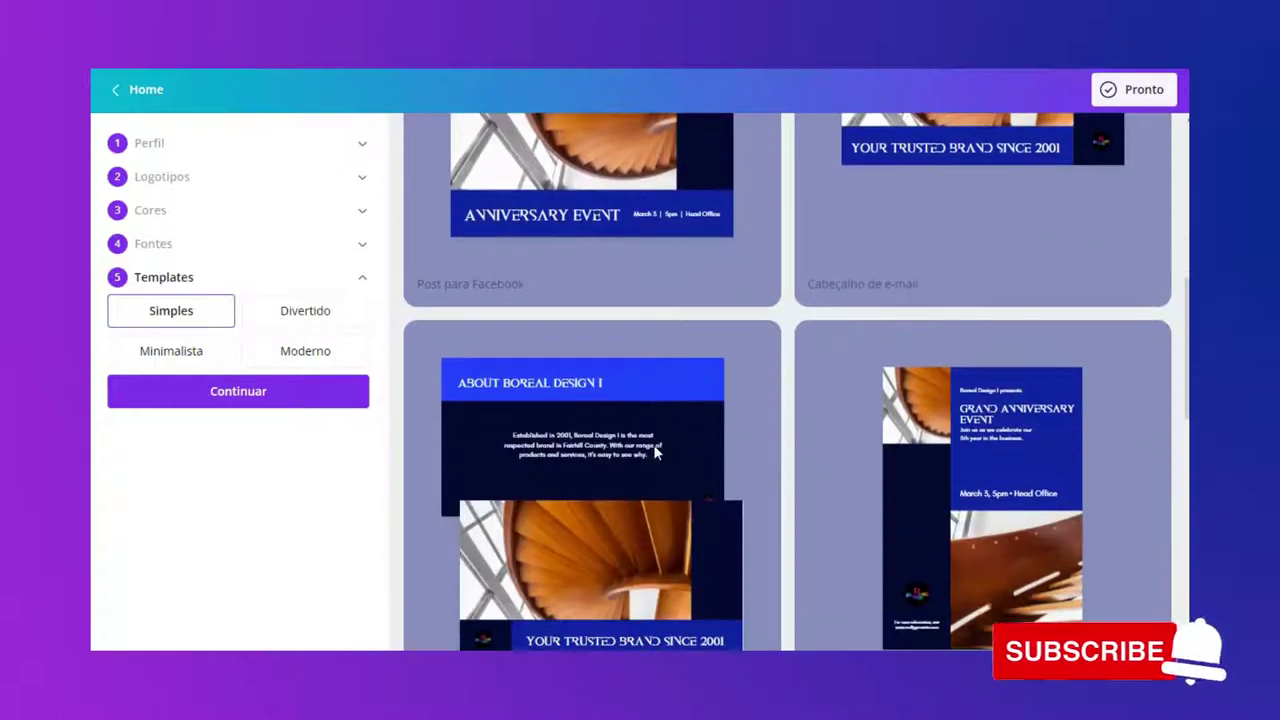
{"action": "scroll", "coordinate": [655, 450], "scroll_direction": "down", "scroll_amount": 4}
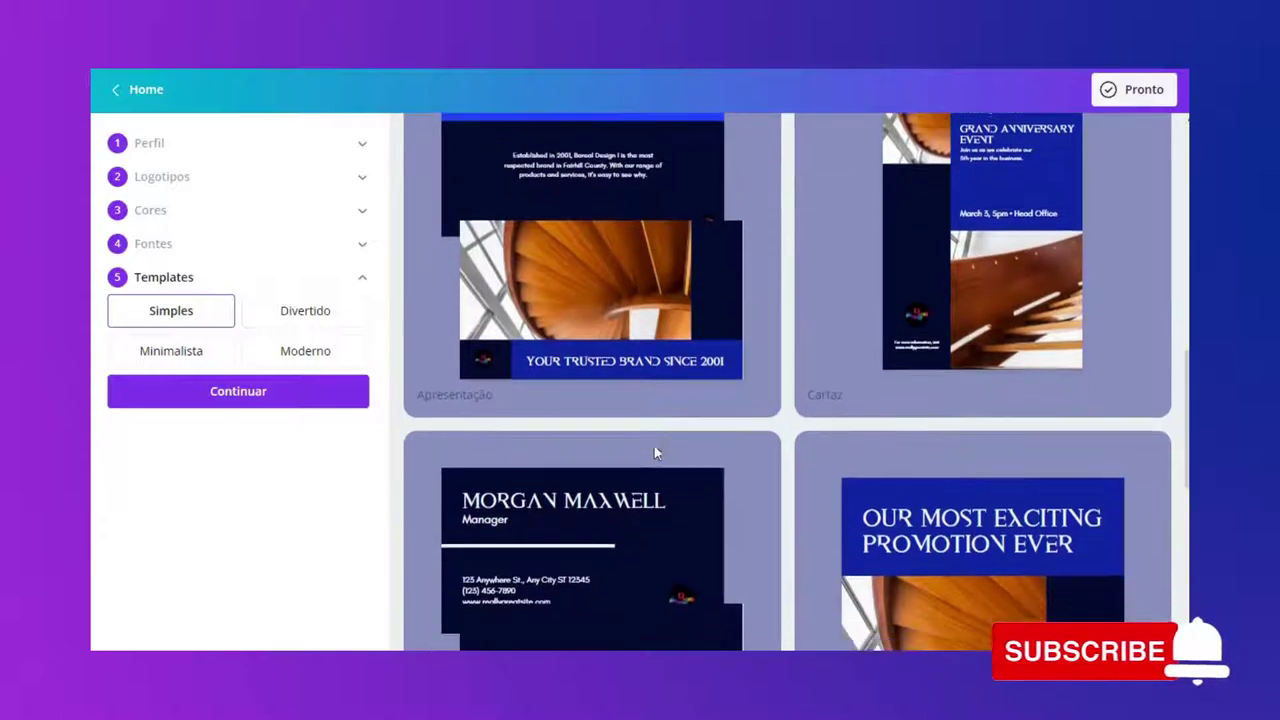
{"action": "scroll", "coordinate": [653, 444], "scroll_direction": "down", "scroll_amount": 3}
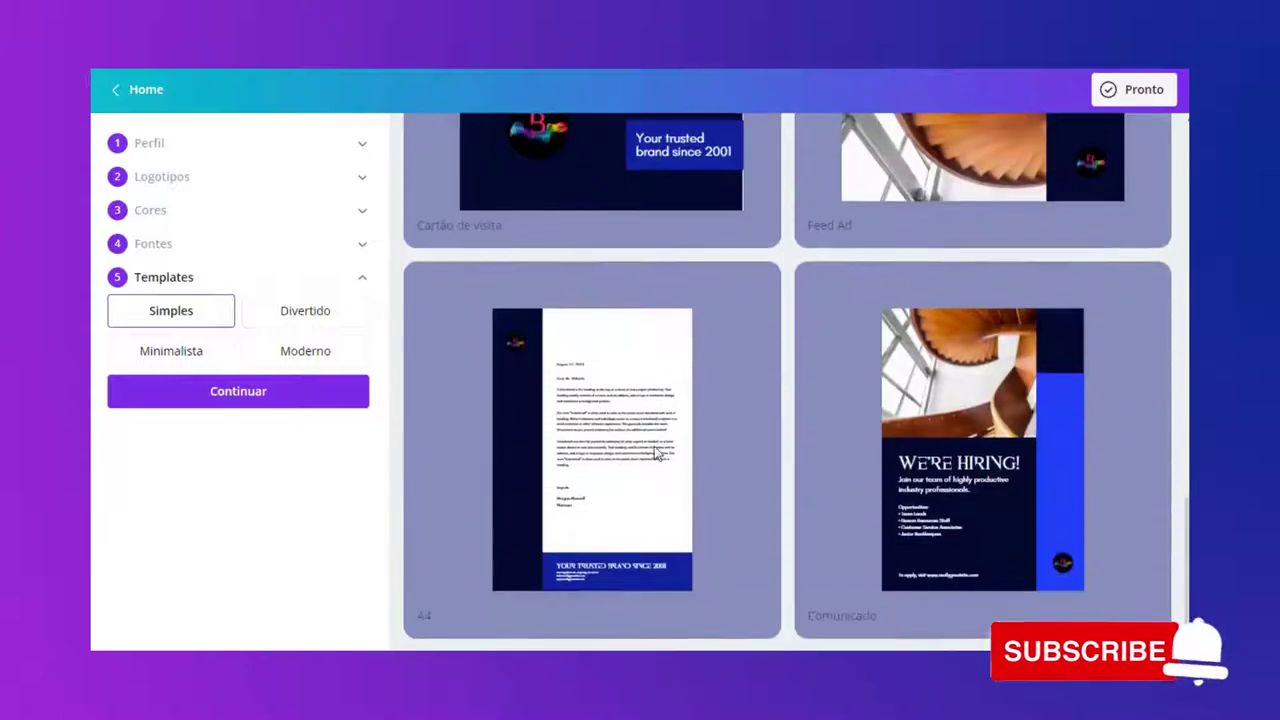
{"action": "scroll", "coordinate": [655, 452], "scroll_direction": "up", "scroll_amount": 12}
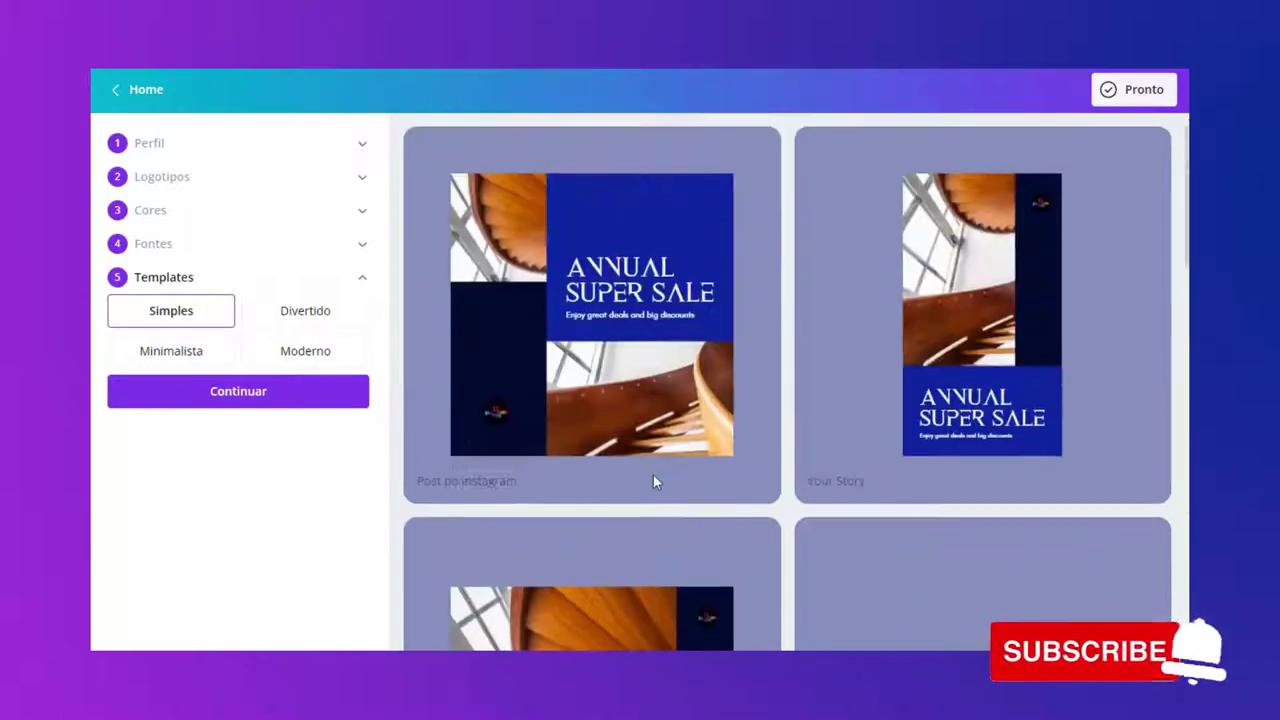
Preview the Divertido template style and switch back to Minimalista.
{"action": "left_click", "coordinate": [302, 325]}
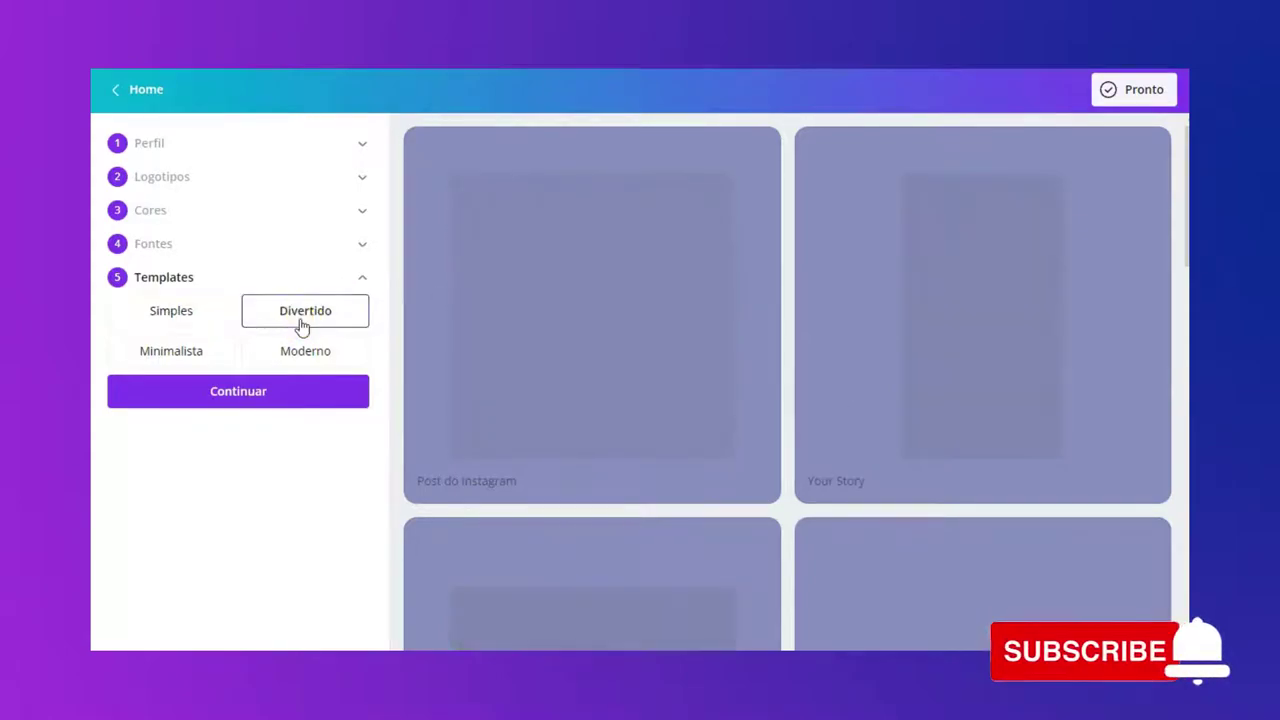
{"action": "scroll", "coordinate": [673, 316], "scroll_direction": "down", "scroll_amount": 8}
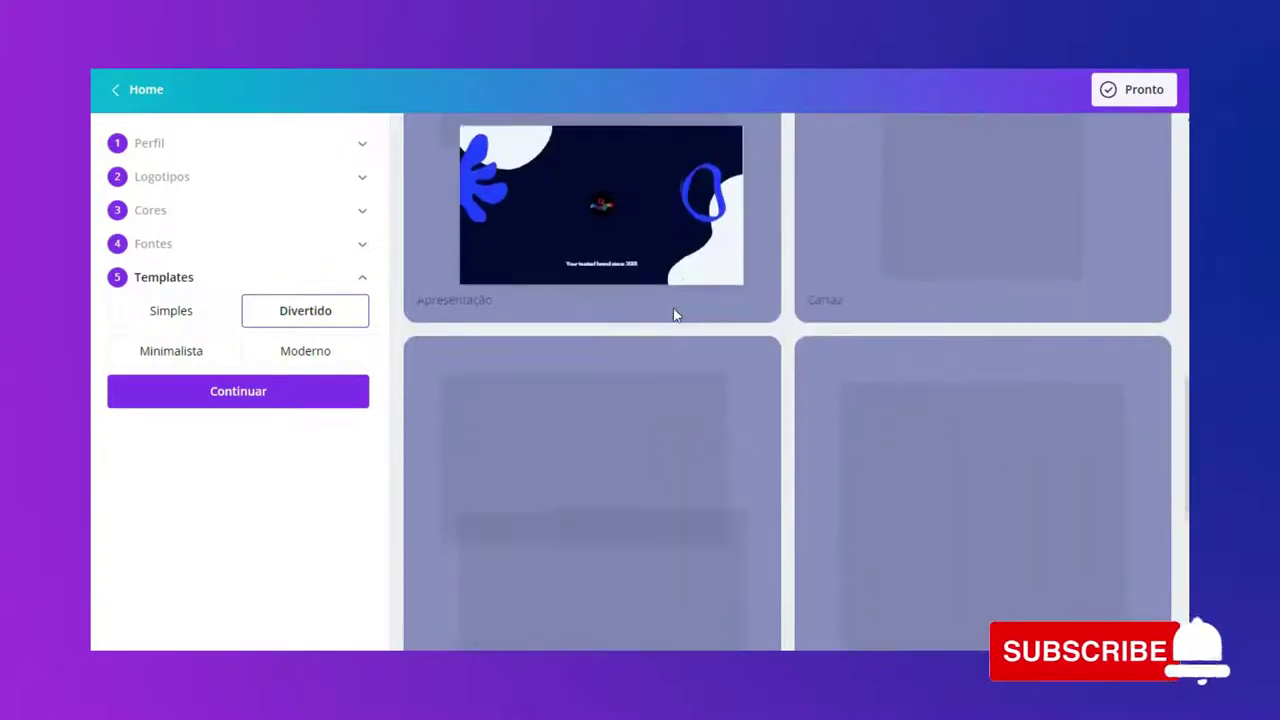
{"action": "scroll", "coordinate": [673, 307], "scroll_direction": "up", "scroll_amount": 5}
{"action": "left_click", "coordinate": [189, 353]}
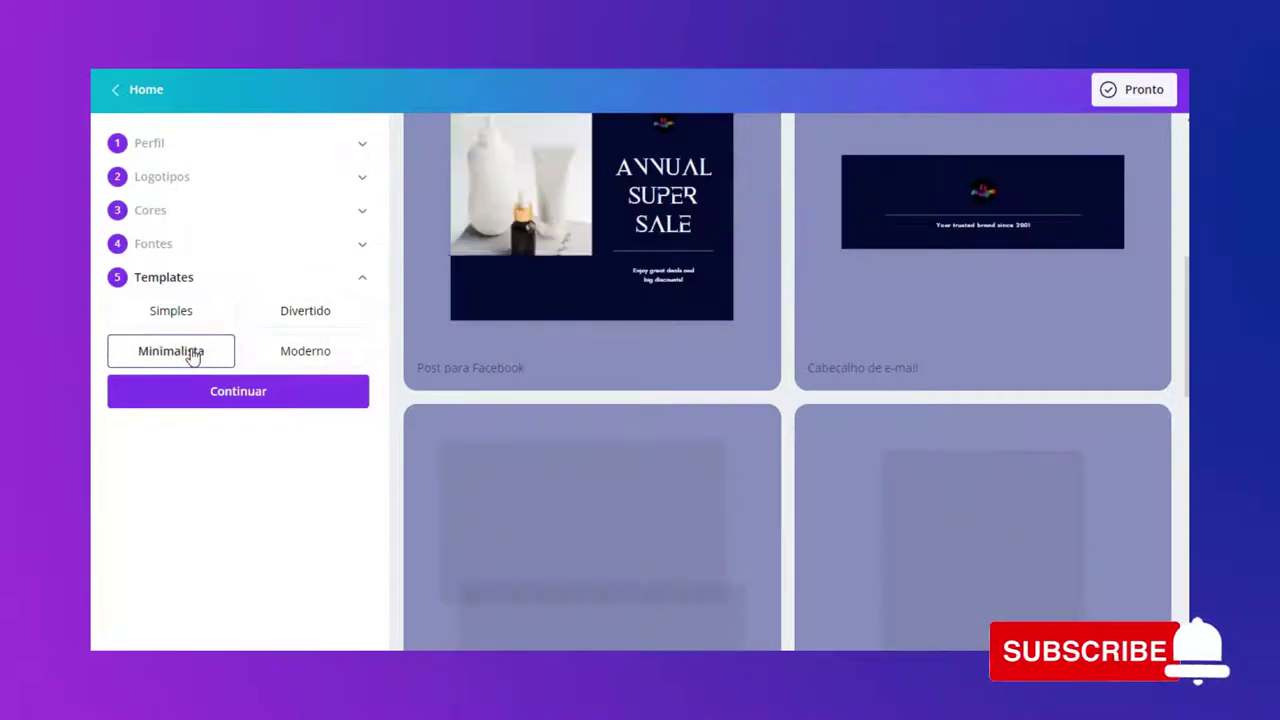
Switch the template style from Minimalista to Moderno and review its designs across the formats.
{"action": "scroll", "coordinate": [428, 366], "scroll_direction": "down", "scroll_amount": 5}
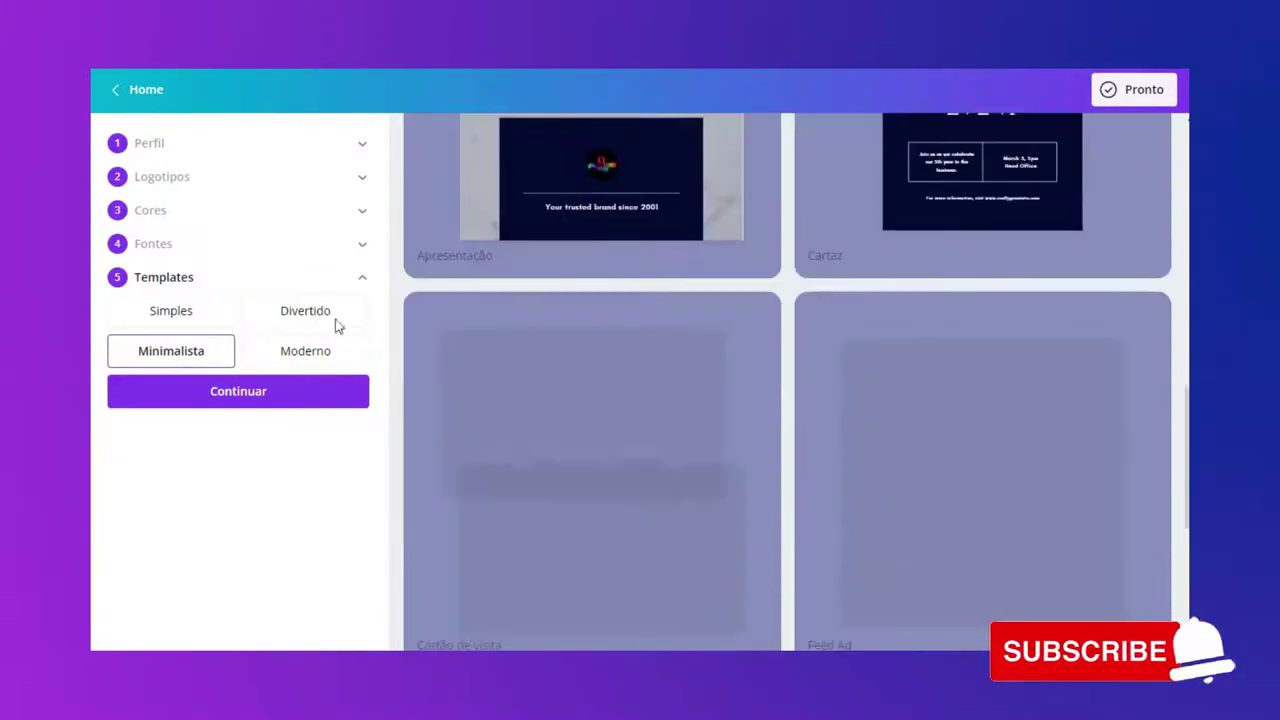
{"action": "left_click", "coordinate": [288, 355]}
{"action": "left_click", "coordinate": [320, 352]}
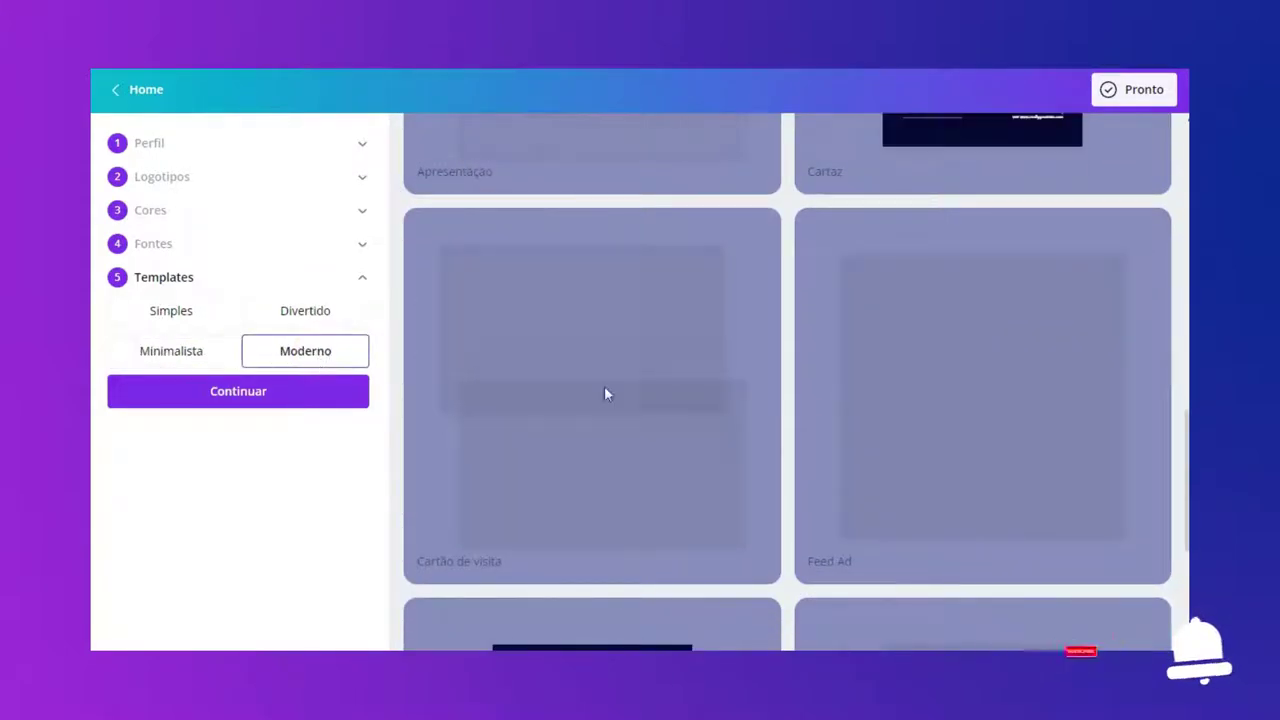
{"action": "scroll", "coordinate": [790, 420], "scroll_direction": "up", "scroll_amount": 7}
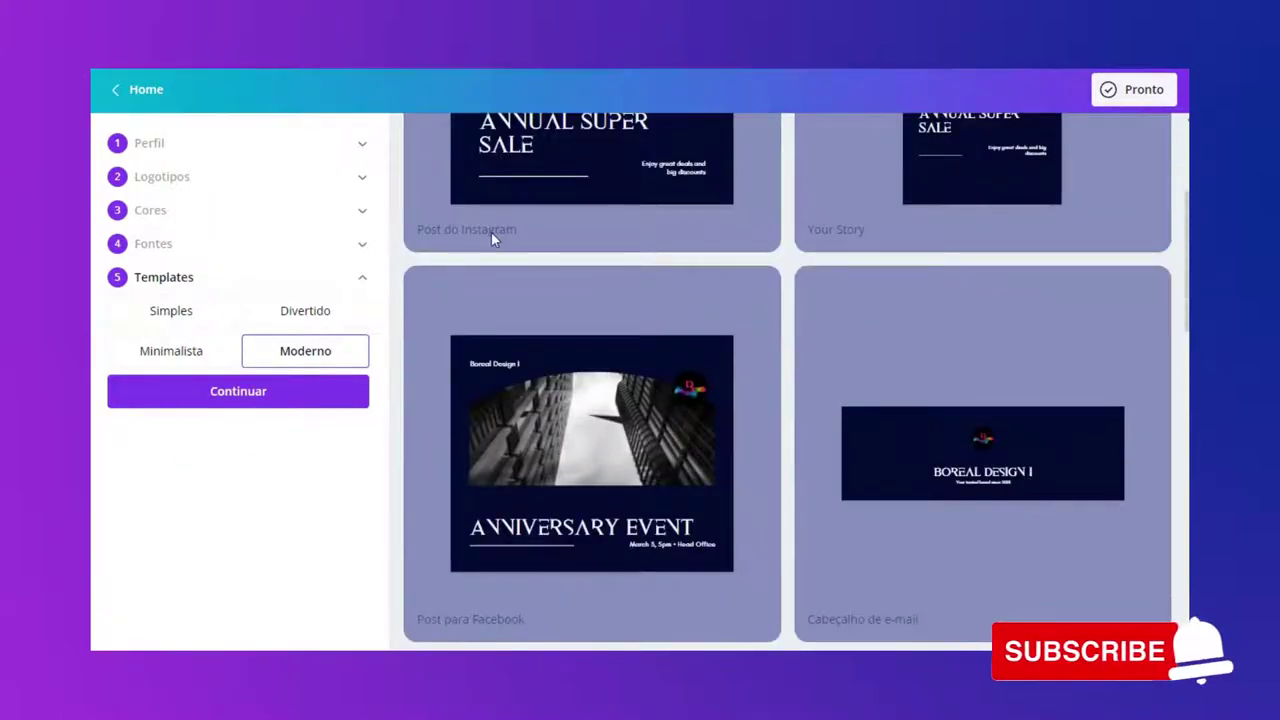
Return to the brand colours, try the Boreal Design I palette and randomize its colours several times.
{"action": "left_click", "coordinate": [366, 212]}
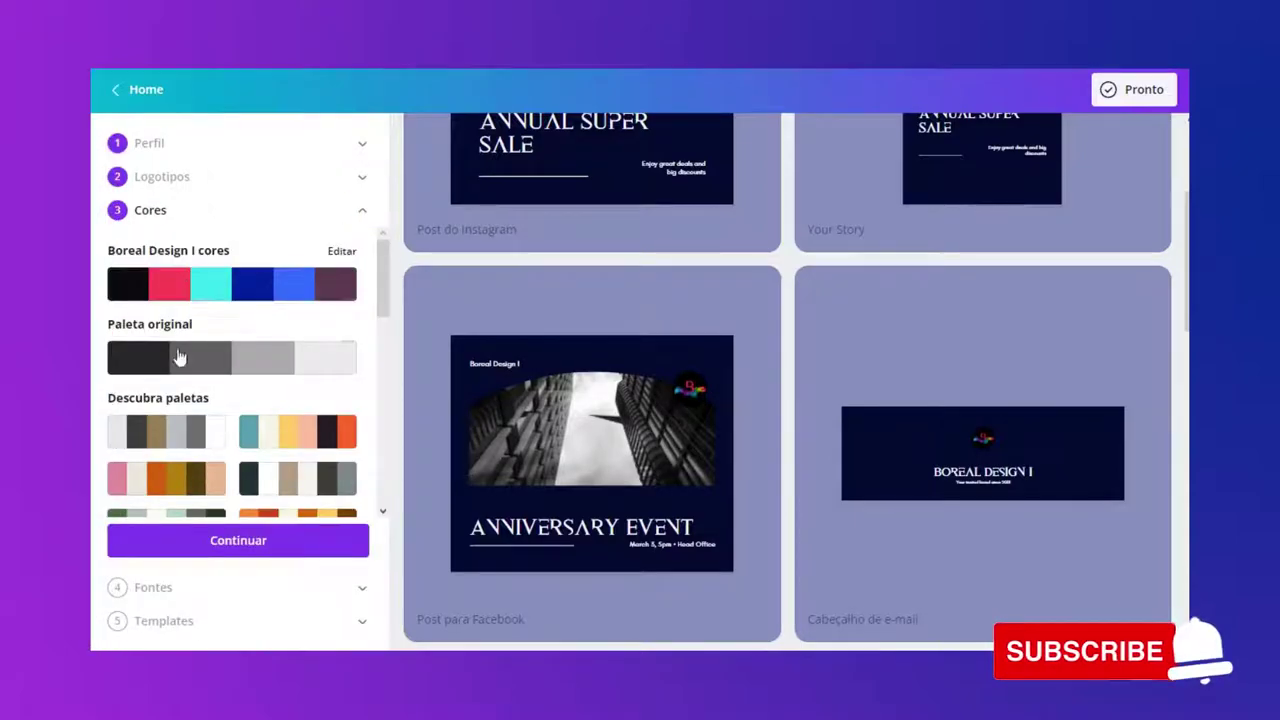
{"action": "left_click", "coordinate": [245, 286]}
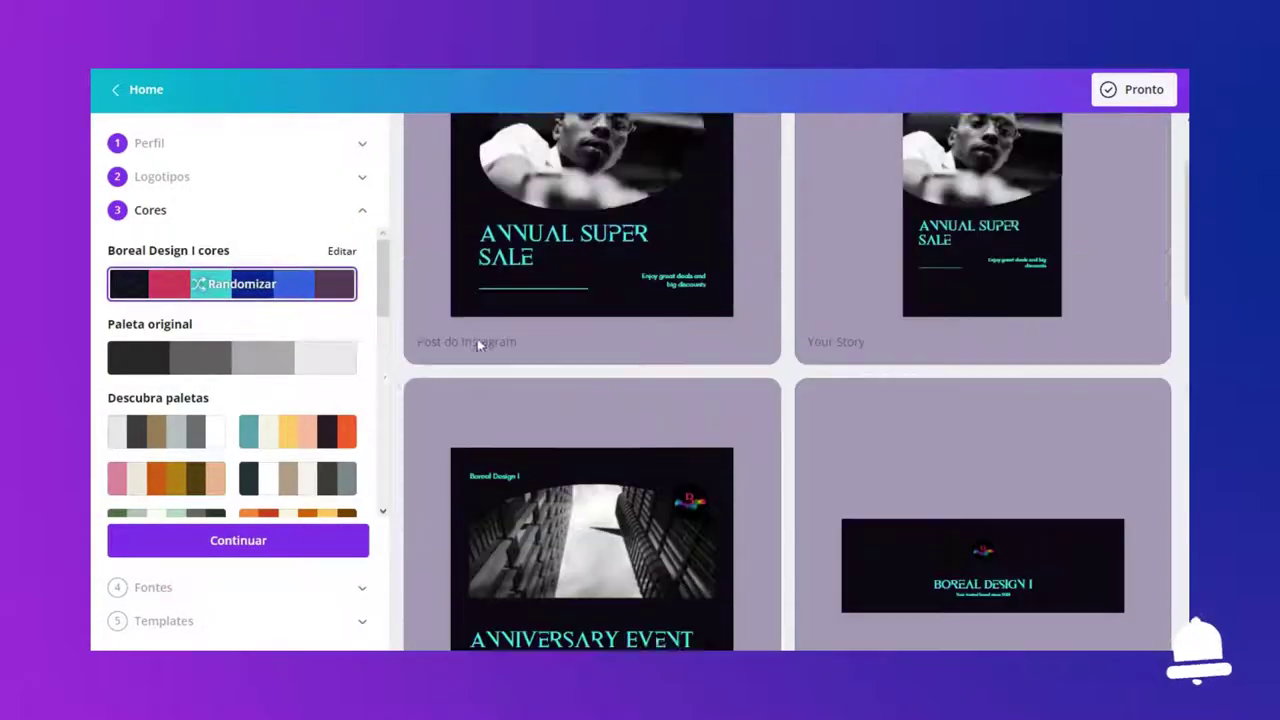
{"action": "left_click", "coordinate": [201, 286]}
{"action": "left_click", "coordinate": [201, 286]}
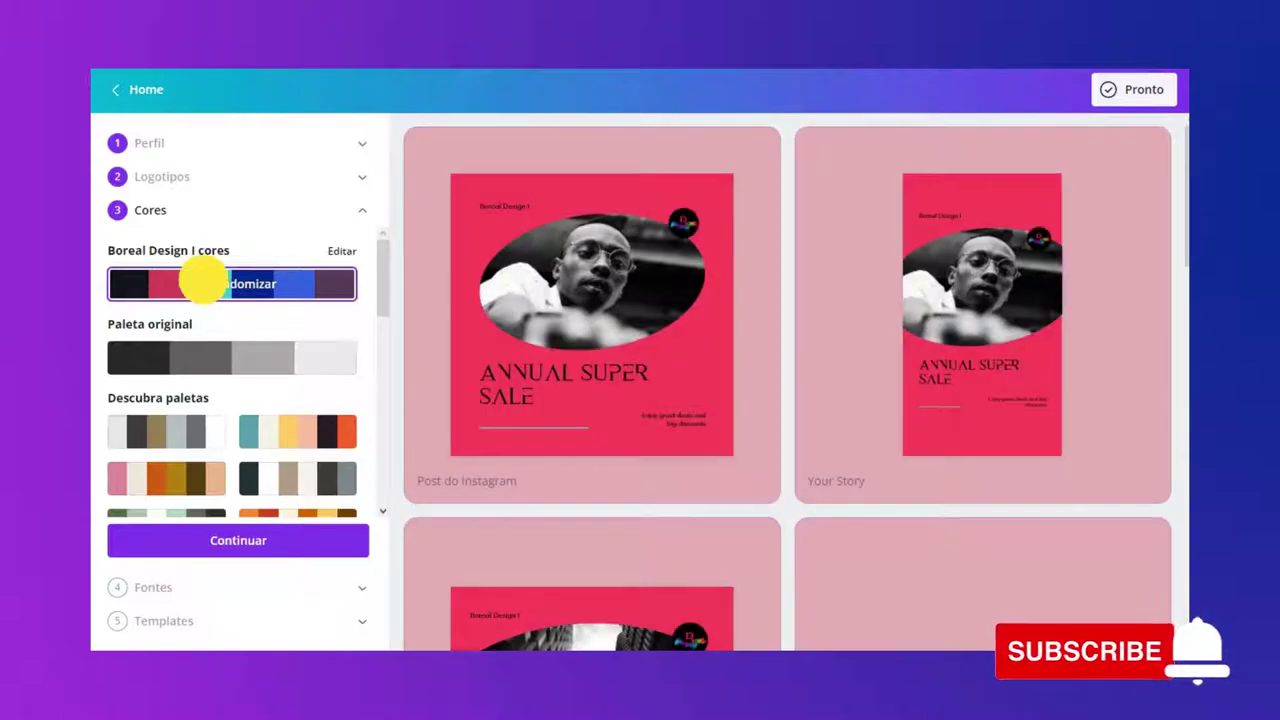
{"action": "left_click", "coordinate": [202, 286]}
Try the navy and blue palette from the suggested palettes and randomize its colours several times.
{"action": "scroll", "coordinate": [172, 340], "scroll_direction": "down", "scroll_amount": 10}
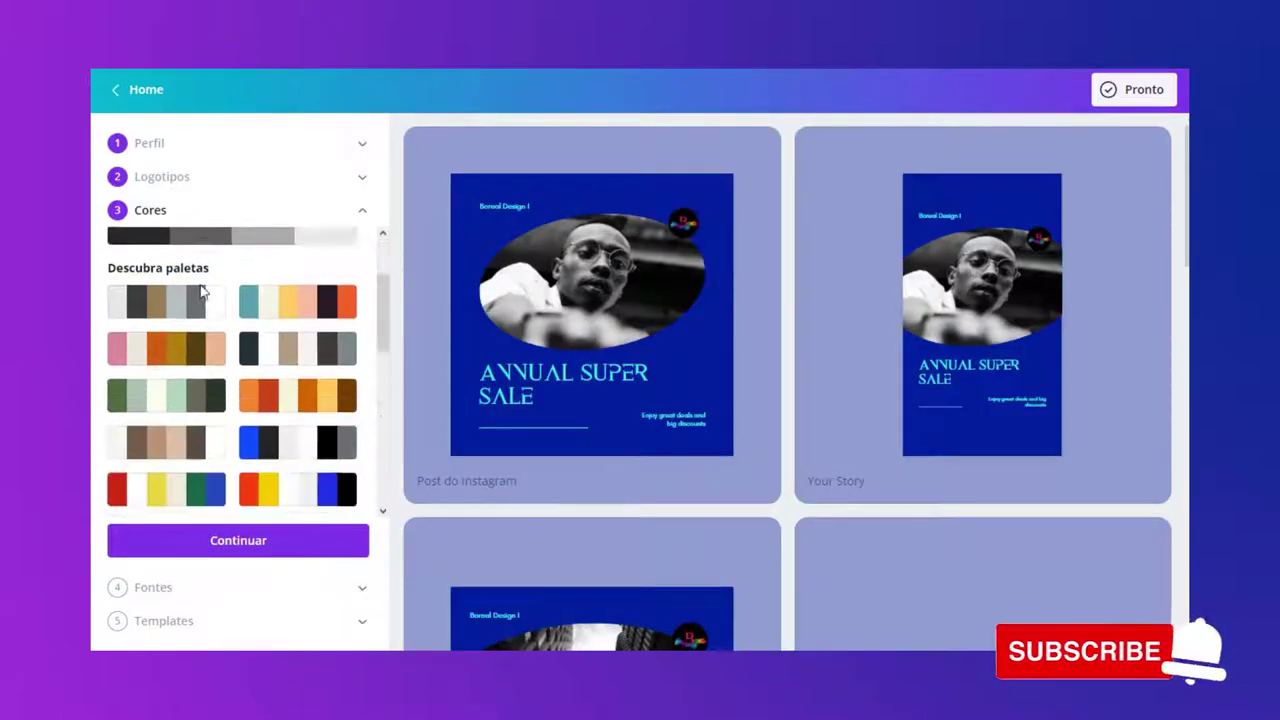
{"action": "scroll", "coordinate": [170, 340], "scroll_direction": "down", "scroll_amount": 3}
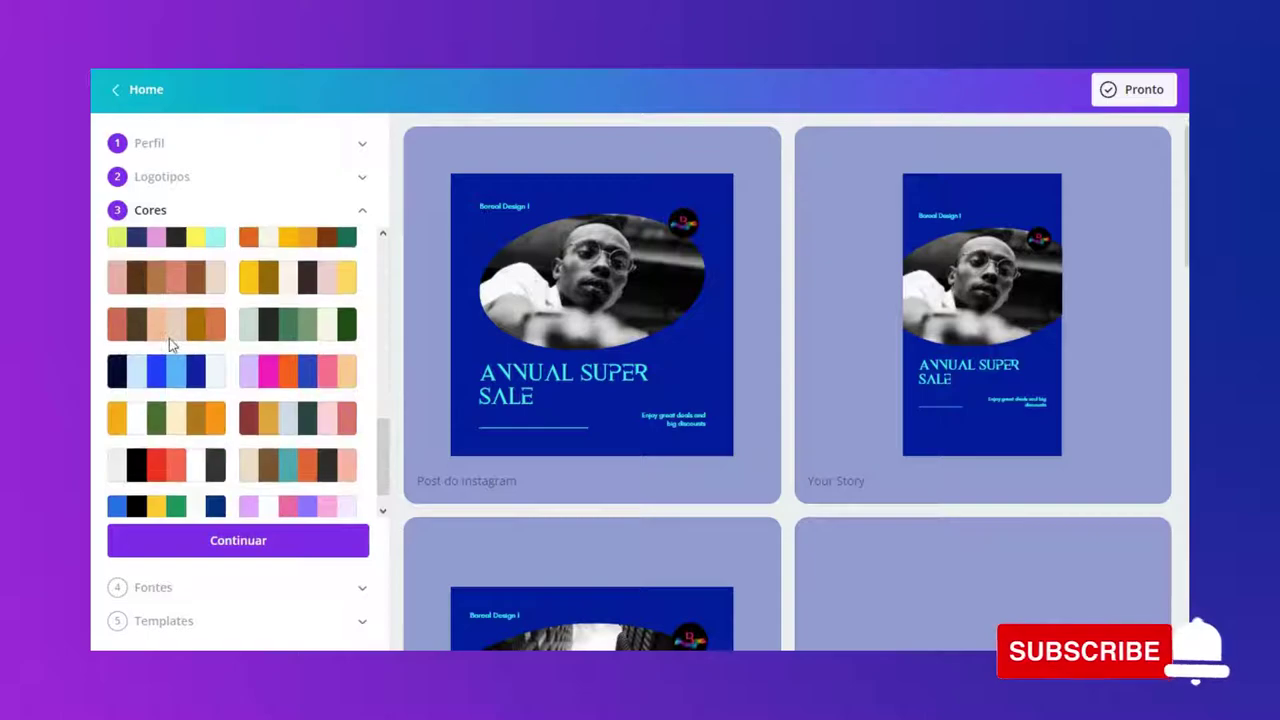
{"action": "left_click", "coordinate": [173, 368]}
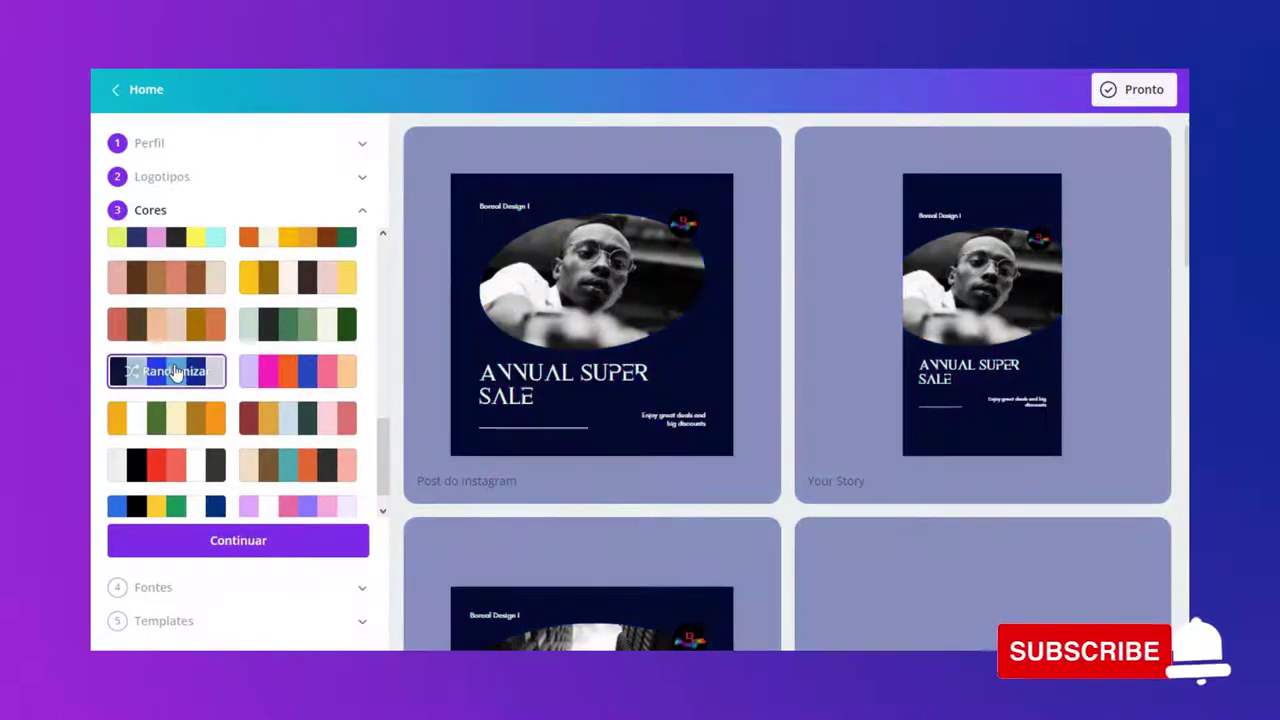
{"action": "left_click", "coordinate": [174, 371]}
{"action": "left_click", "coordinate": [174, 371]}
{"action": "left_click", "coordinate": [174, 371]}
{"action": "left_click", "coordinate": [174, 371]}
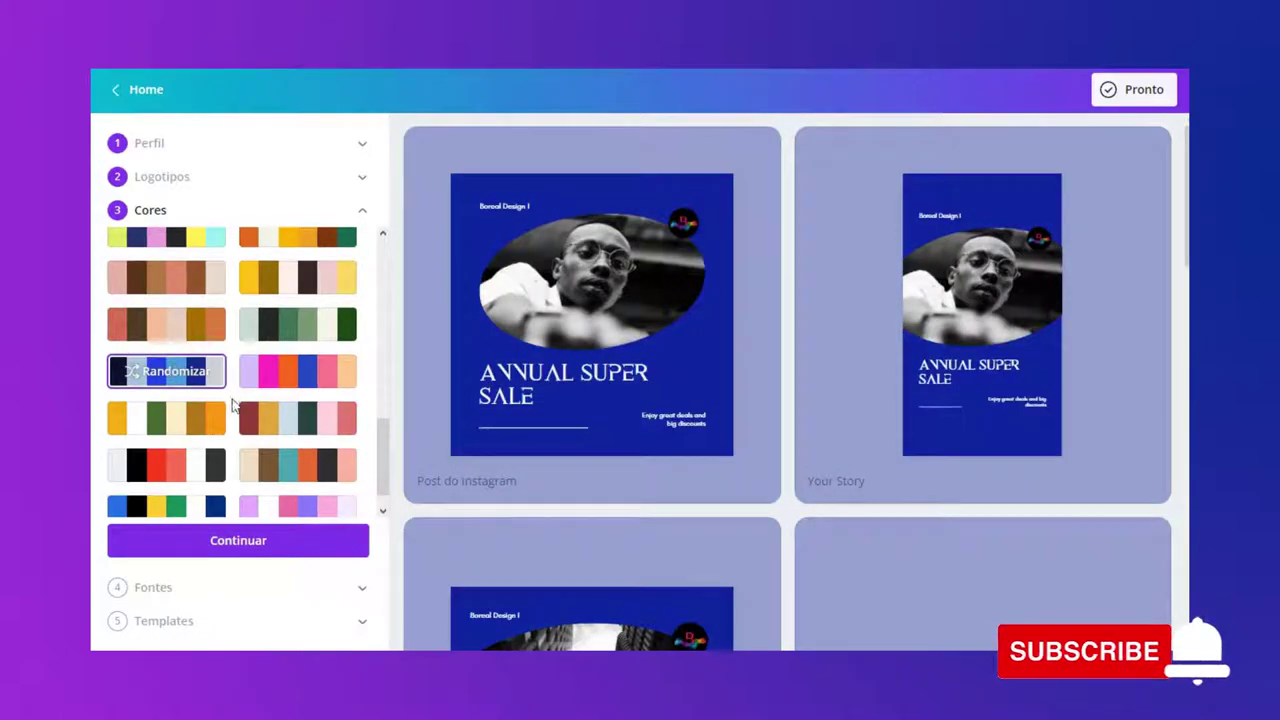
Try the black, white and red palette and the lilac and pink palette on the templates.
{"action": "left_click", "coordinate": [197, 467]}
{"action": "left_click", "coordinate": [197, 467]}
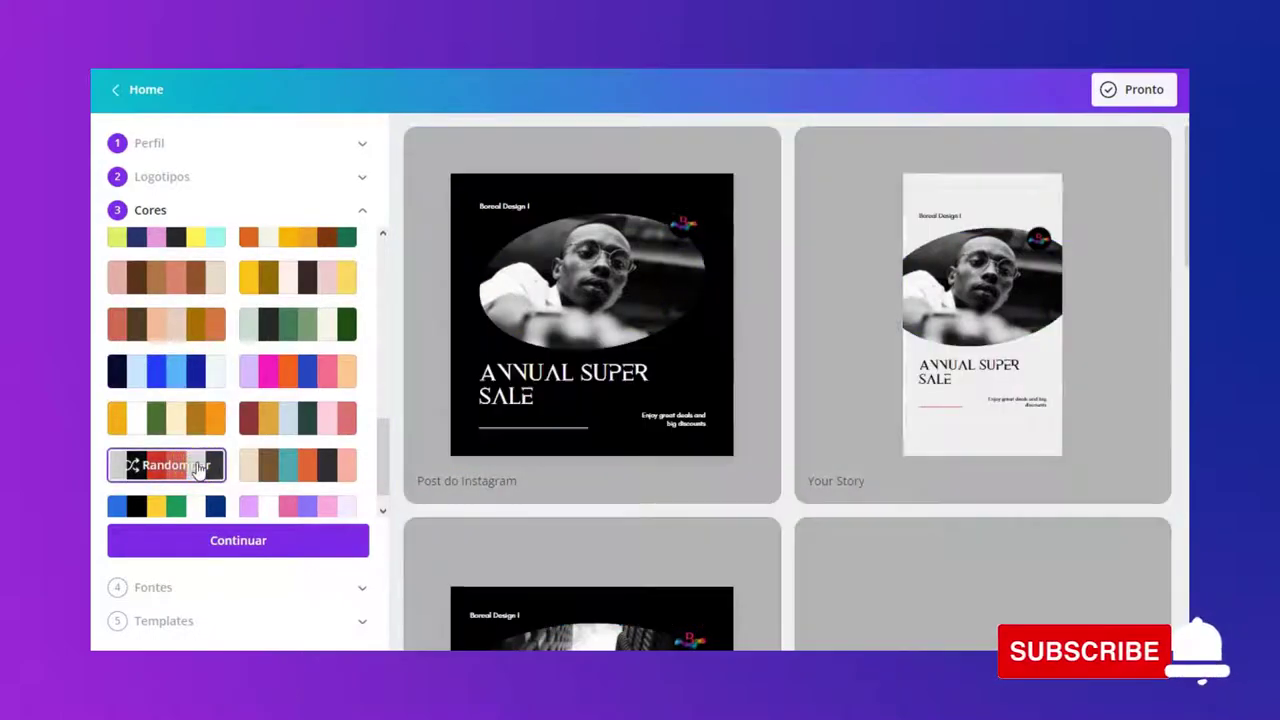
{"action": "scroll", "coordinate": [285, 455], "scroll_direction": "down", "scroll_amount": 1}
{"action": "left_click", "coordinate": [287, 468]}
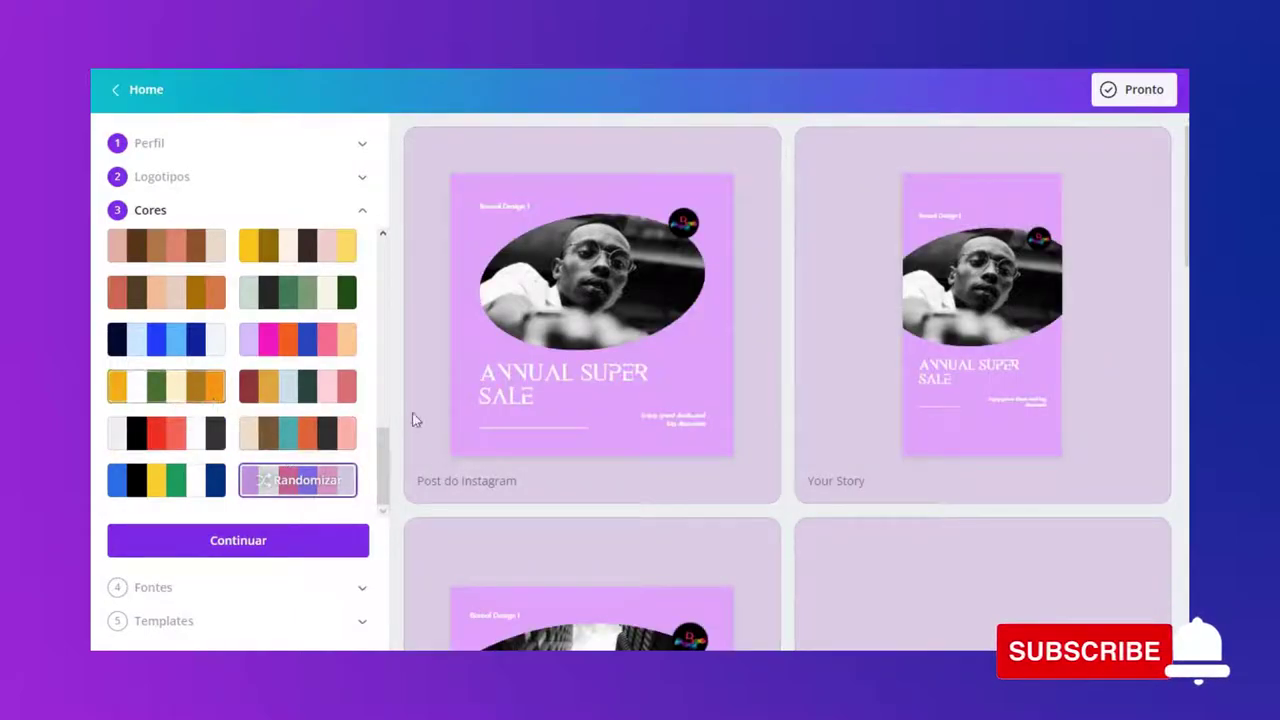
Reapply the navy and blue suggested palette, continue to the templates and save them in the Moderno style.
{"action": "left_click", "coordinate": [167, 341]}
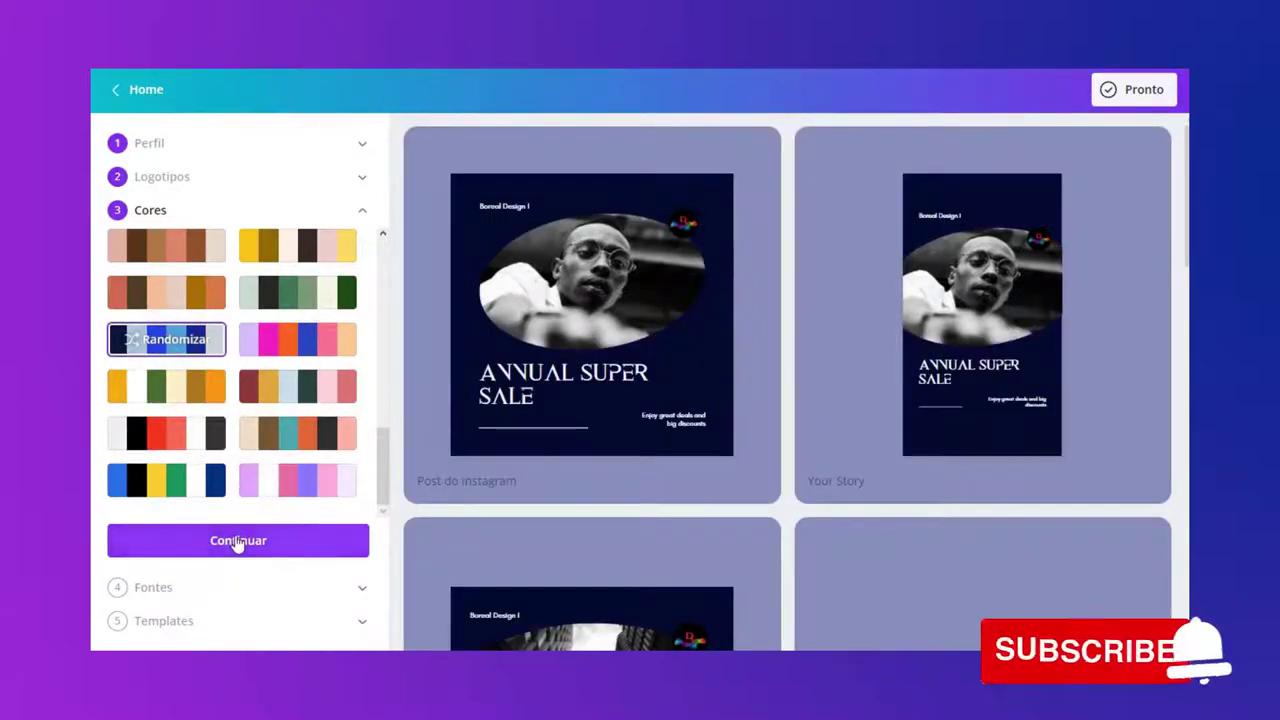
{"action": "left_click", "coordinate": [237, 539]}
{"action": "left_click", "coordinate": [306, 402]}
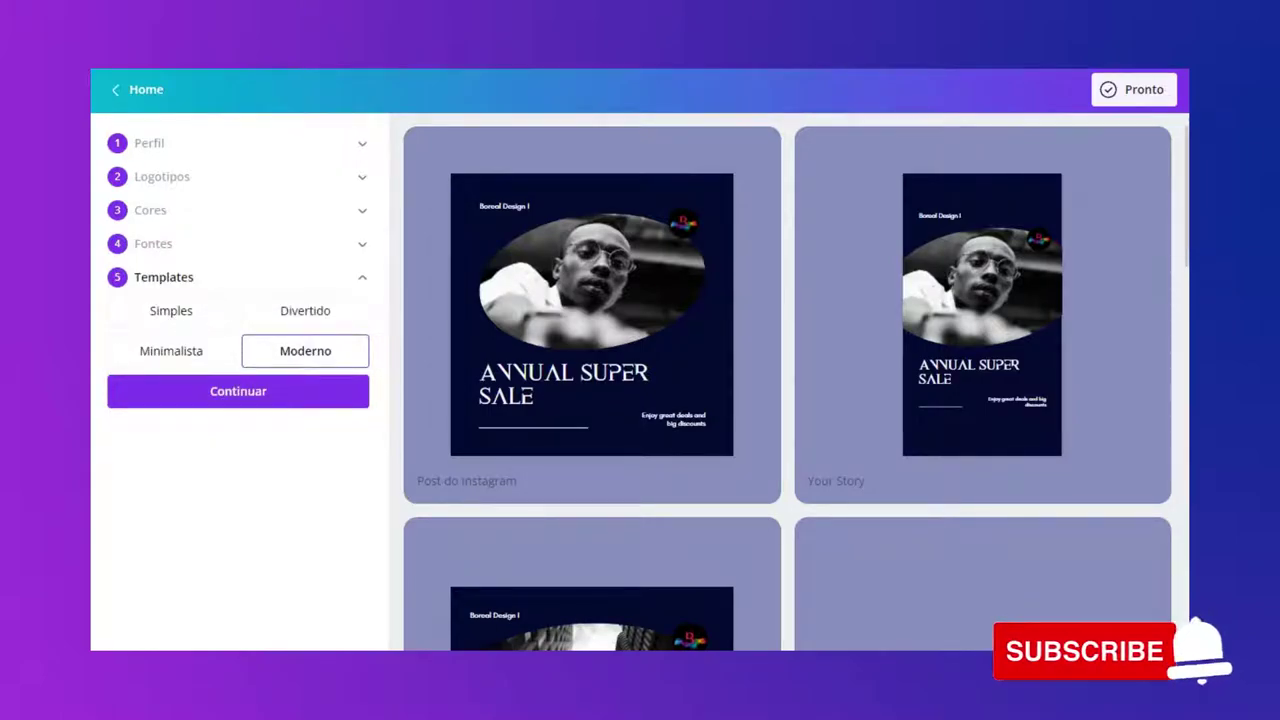
{"action": "left_click", "coordinate": [220, 391]}
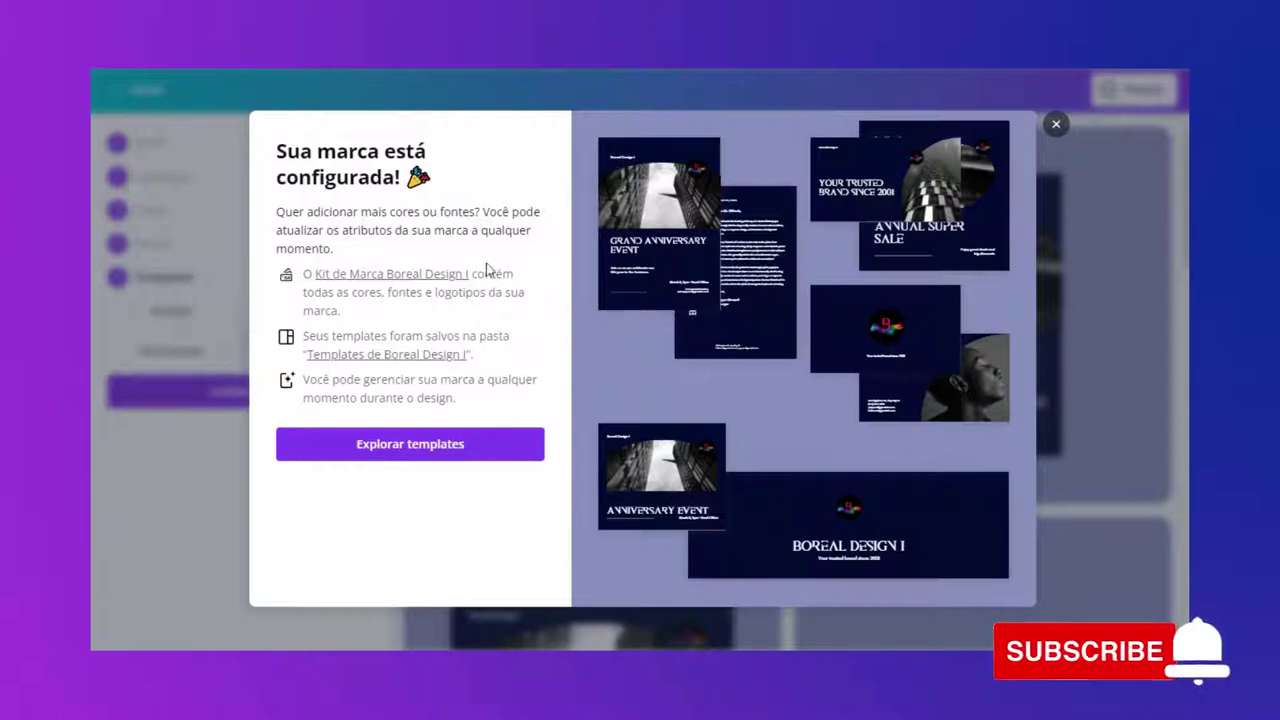
Dismiss the completion message, choose the Minimalista template style and save its templates under a different name.
{"action": "left_click", "coordinate": [393, 275]}
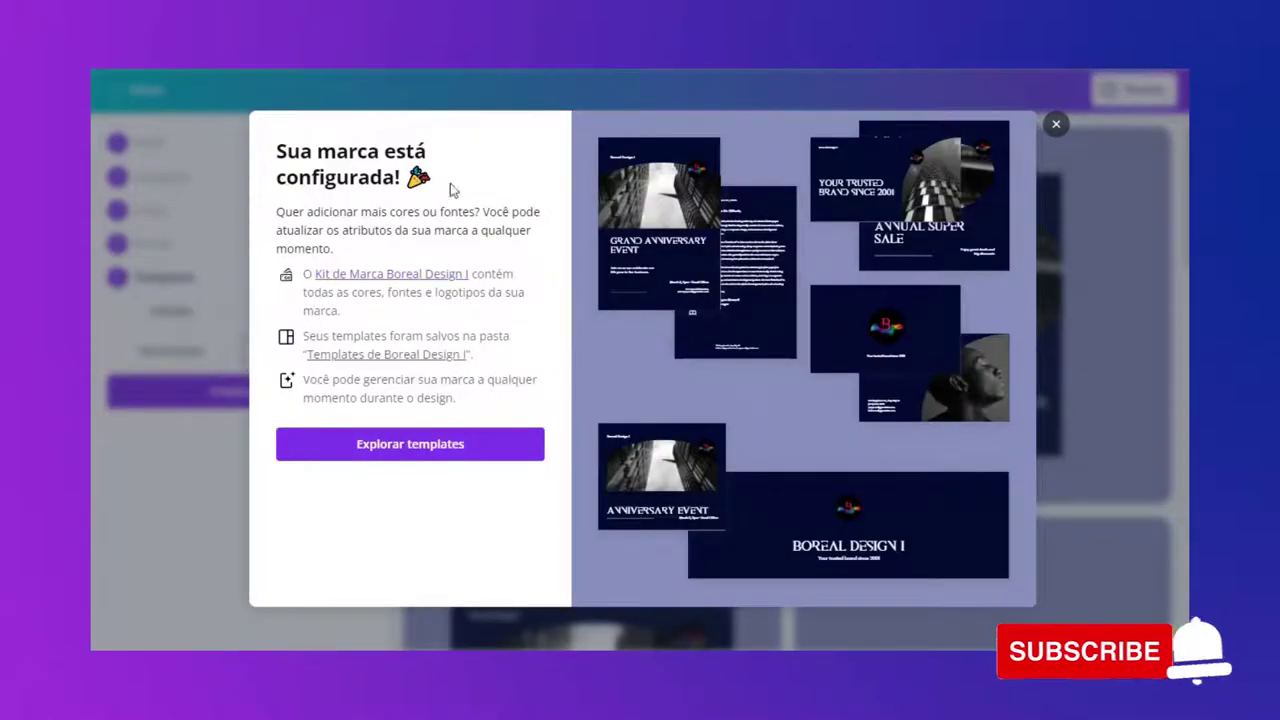
{"action": "left_click", "coordinate": [1057, 125]}
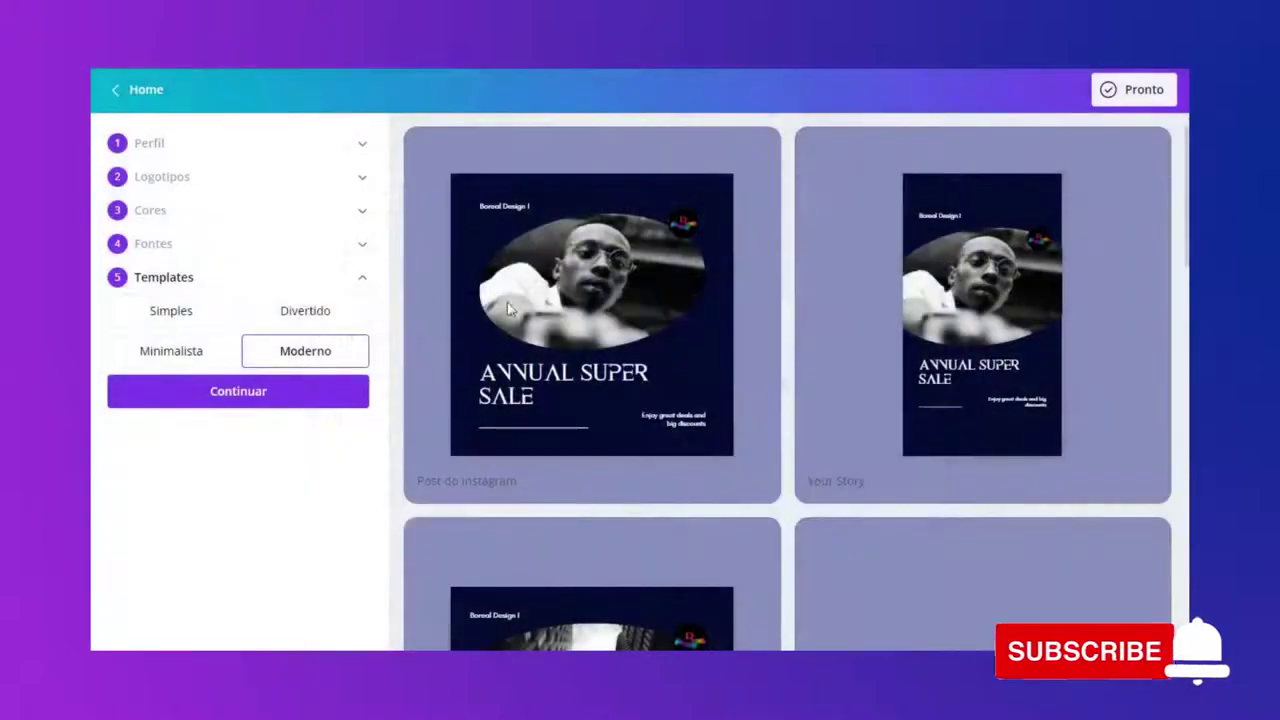
{"action": "left_click", "coordinate": [176, 356]}
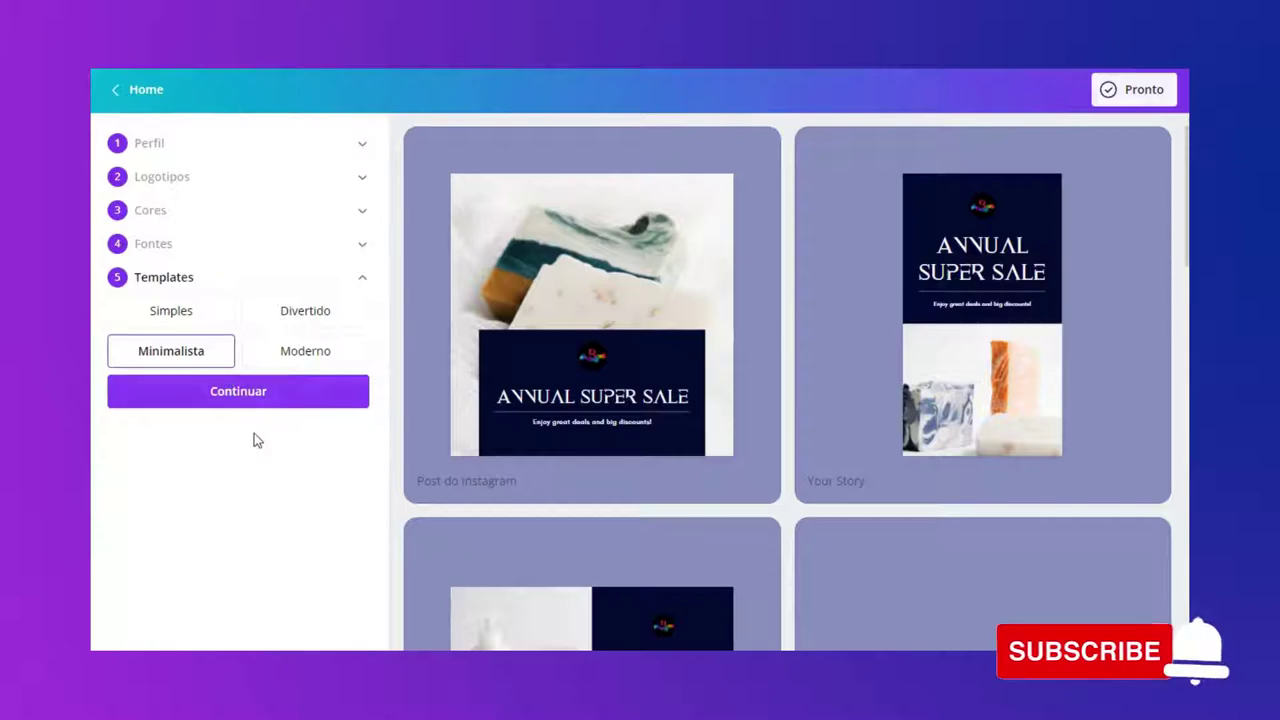
{"action": "left_click", "coordinate": [246, 388]}
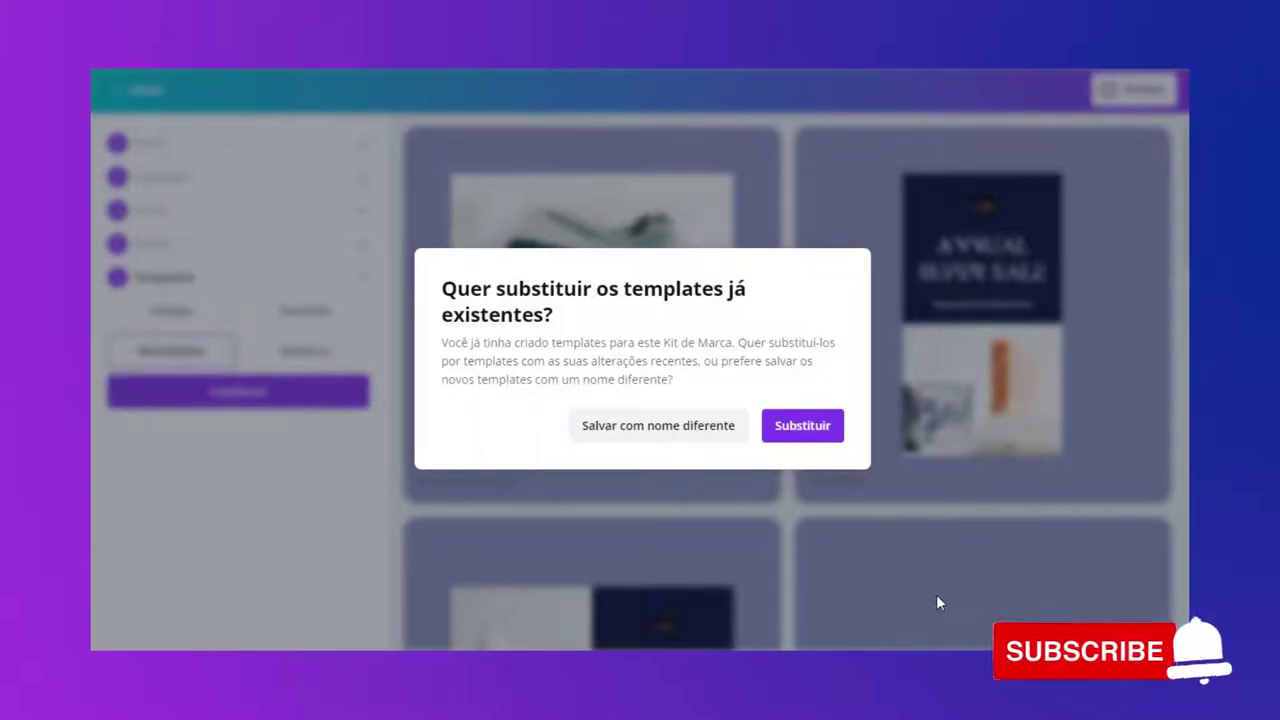
{"action": "left_click", "coordinate": [645, 435]}
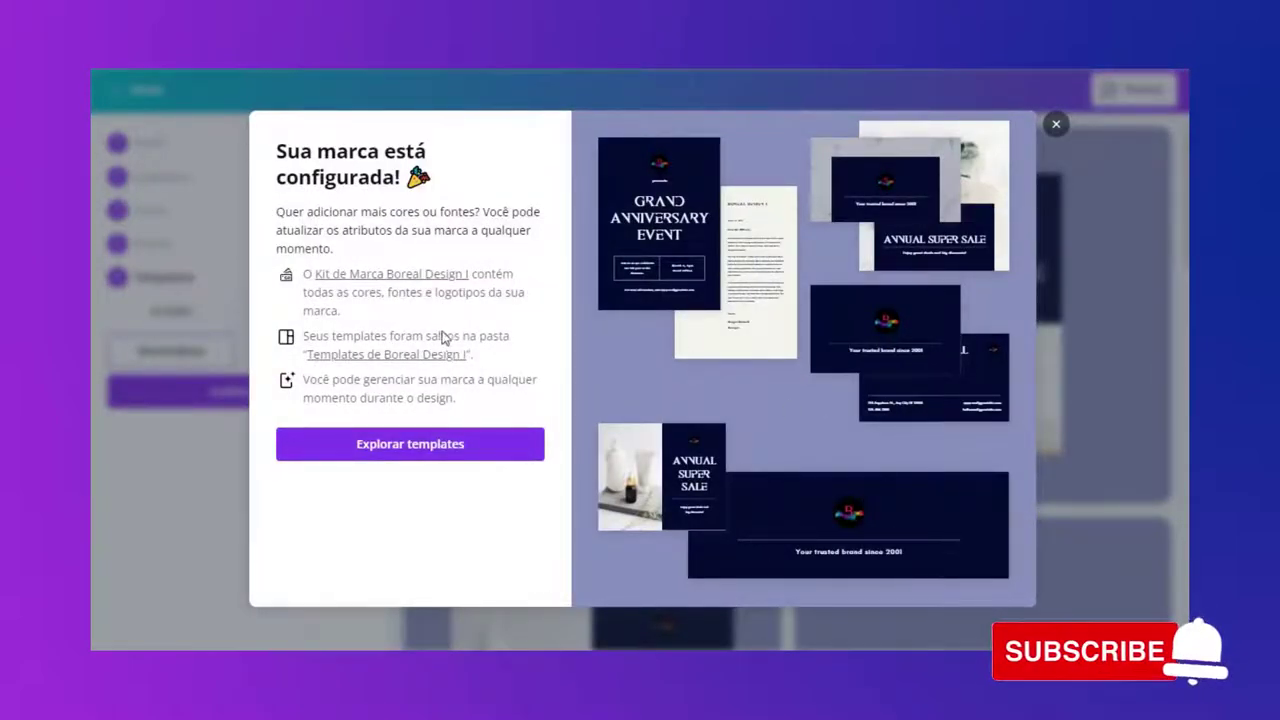
Open the Boreal Design I brand kit and upload logotipo.png from Downloads as an additional brand logo.
{"action": "left_click", "coordinate": [381, 276]}
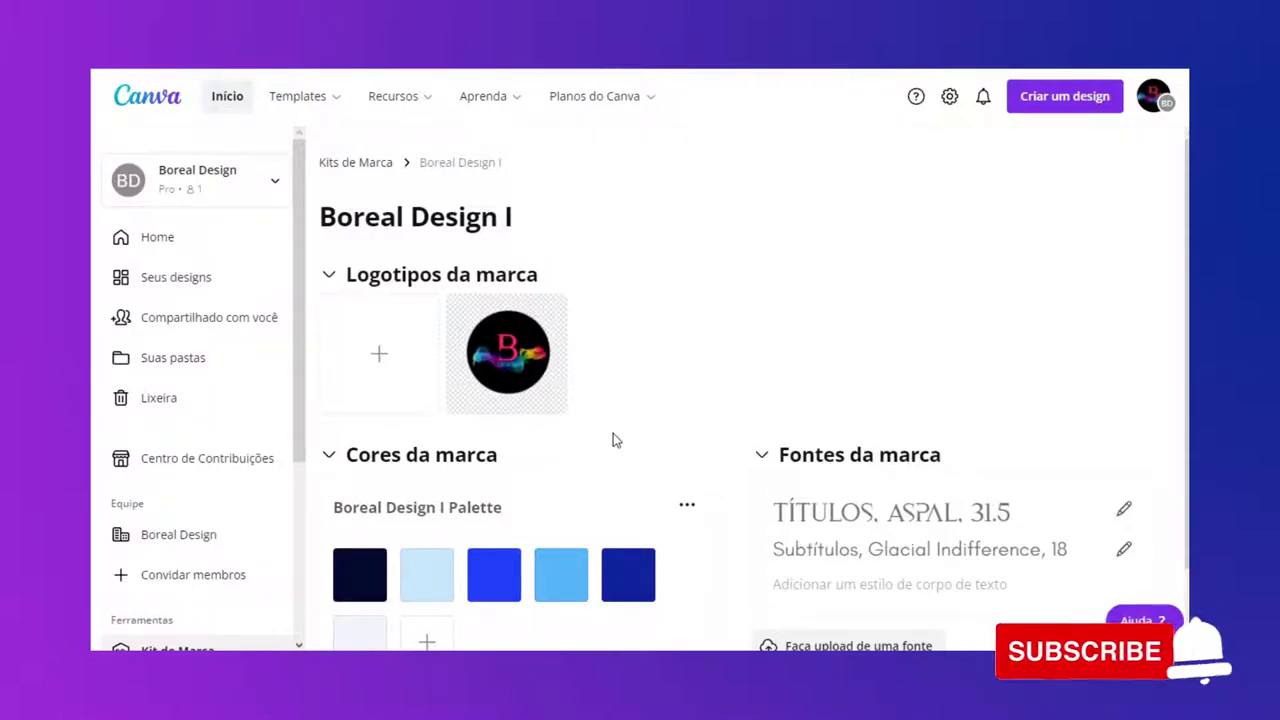
{"action": "left_click", "coordinate": [376, 362]}
{"action": "left_click", "coordinate": [502, 515]}
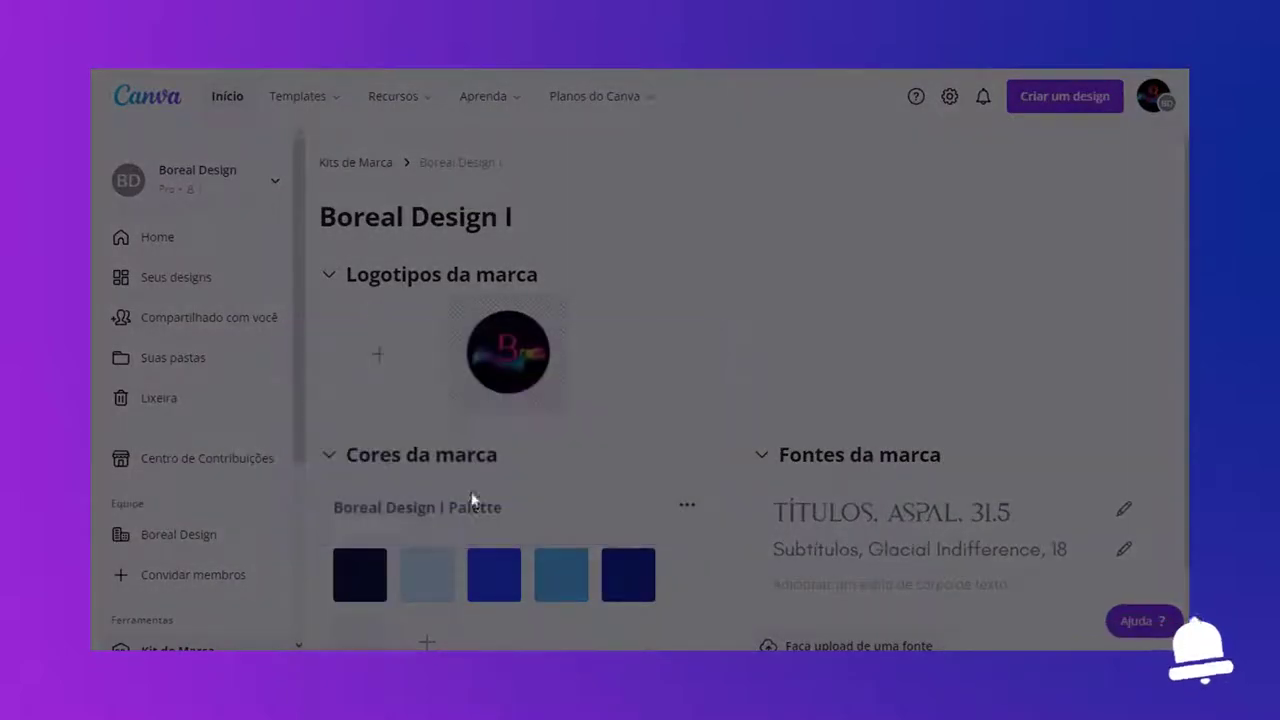
{"action": "scroll", "coordinate": [403, 181], "scroll_direction": "down", "scroll_amount": 1}
{"action": "scroll", "coordinate": [403, 181], "scroll_direction": "up", "scroll_amount": 1}
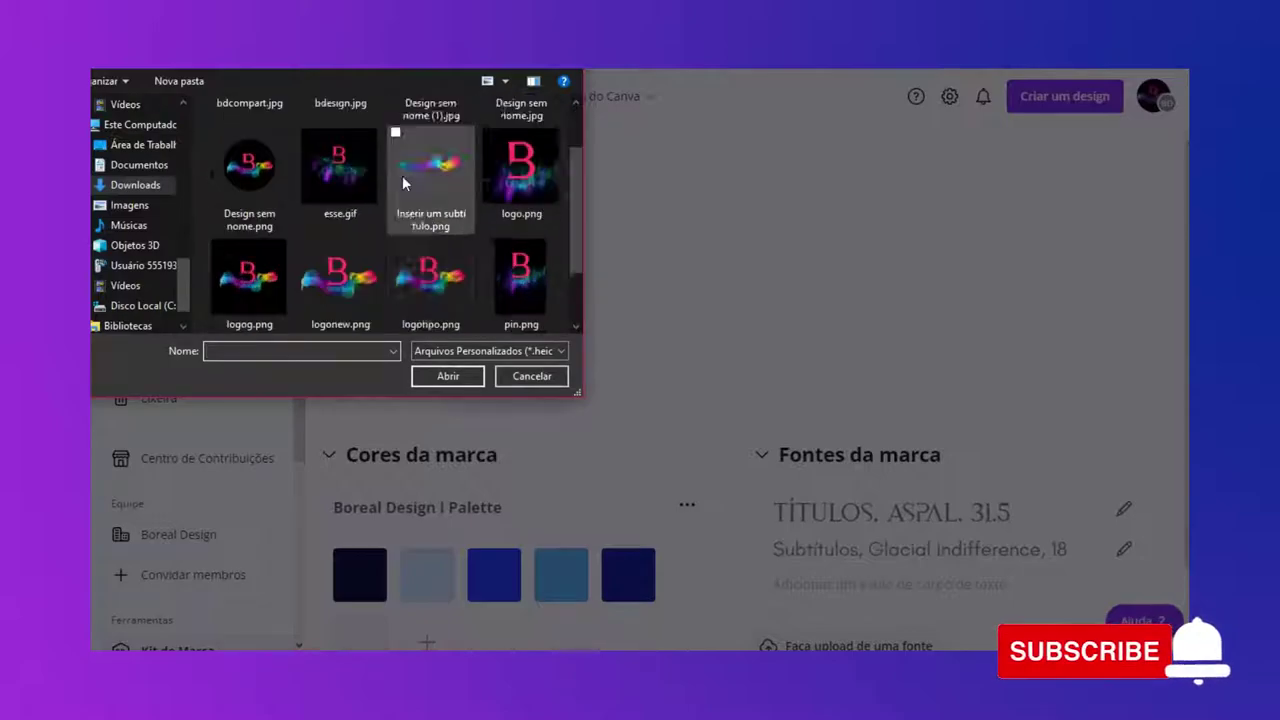
{"action": "scroll", "coordinate": [395, 190], "scroll_direction": "down", "scroll_amount": 2}
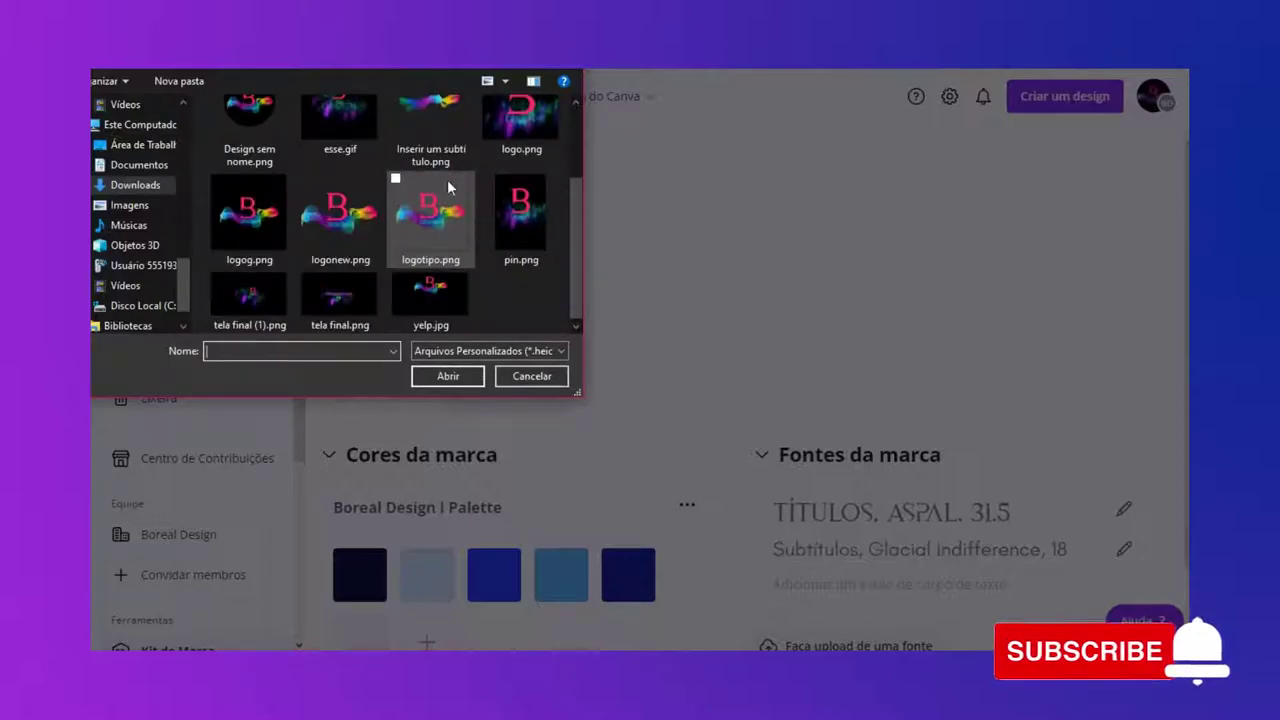
{"action": "left_click", "coordinate": [347, 225]}
{"action": "double_click", "coordinate": [430, 215]}
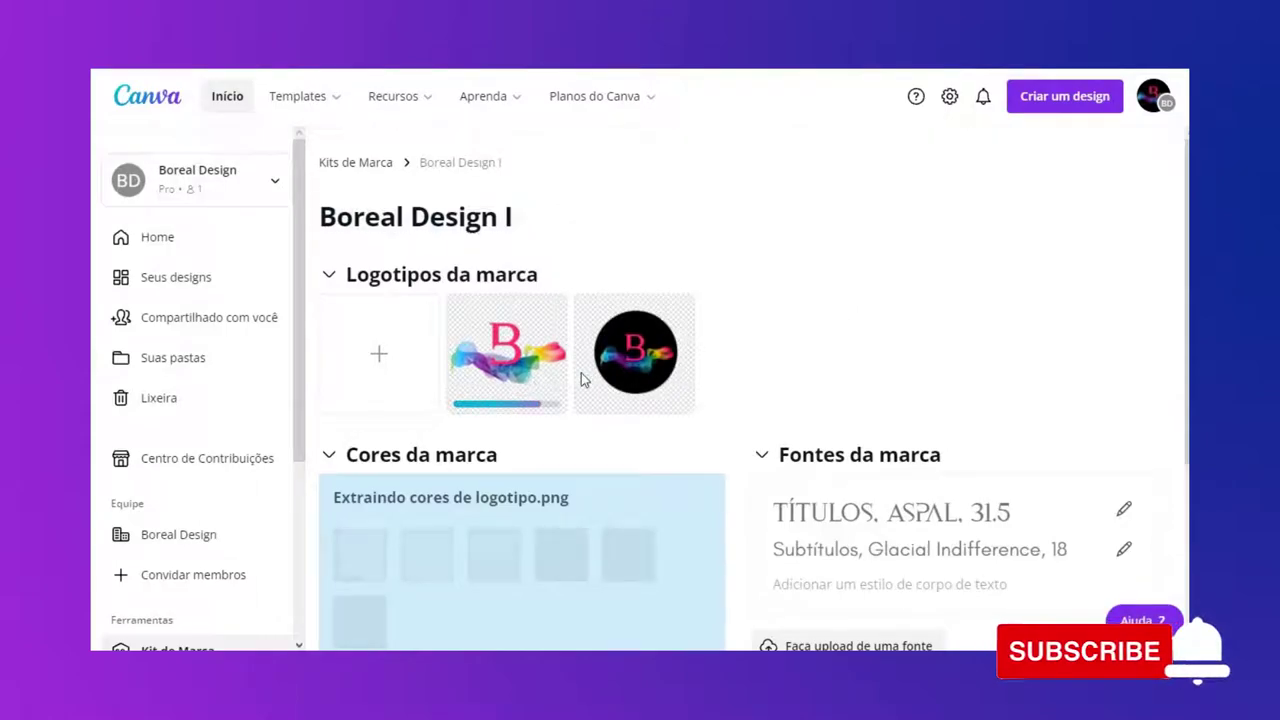
Keep the colours extracted from logotipo.png as an additional brand palette.
{"action": "mouse_move", "coordinate": [581, 373]}
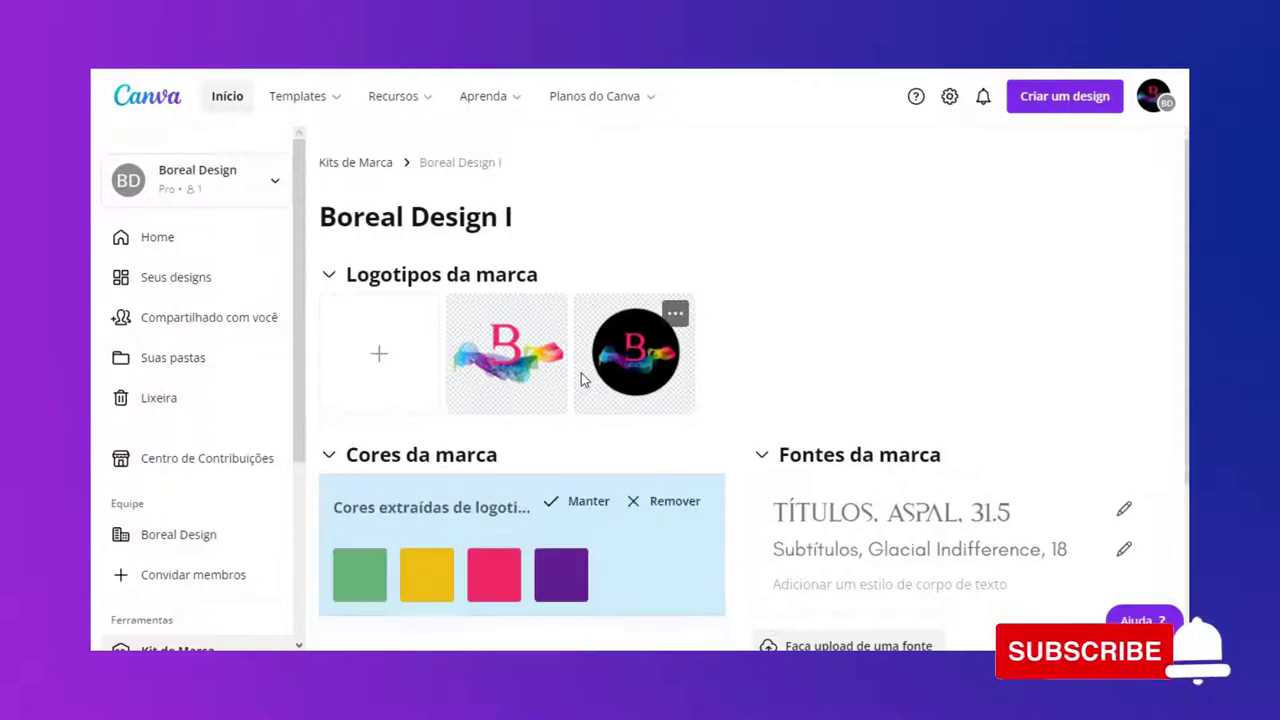
{"action": "scroll", "coordinate": [644, 508], "scroll_direction": "down", "scroll_amount": 2}
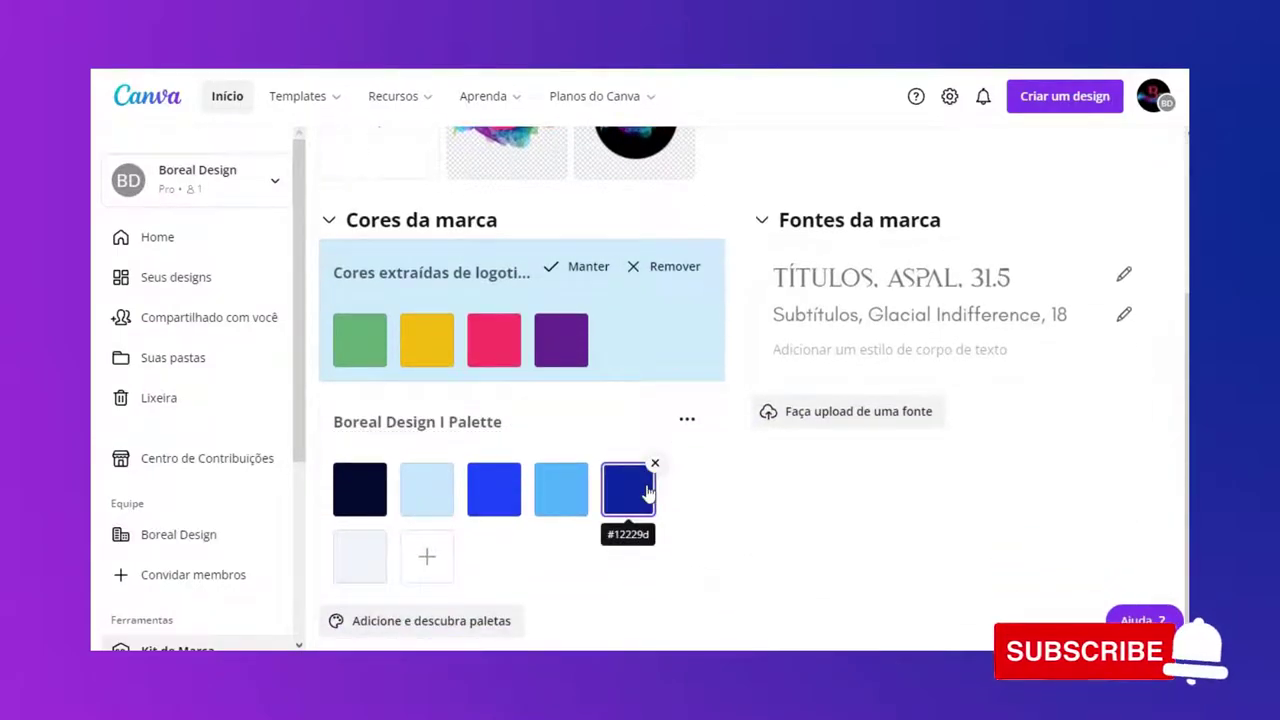
{"action": "left_click", "coordinate": [575, 264]}
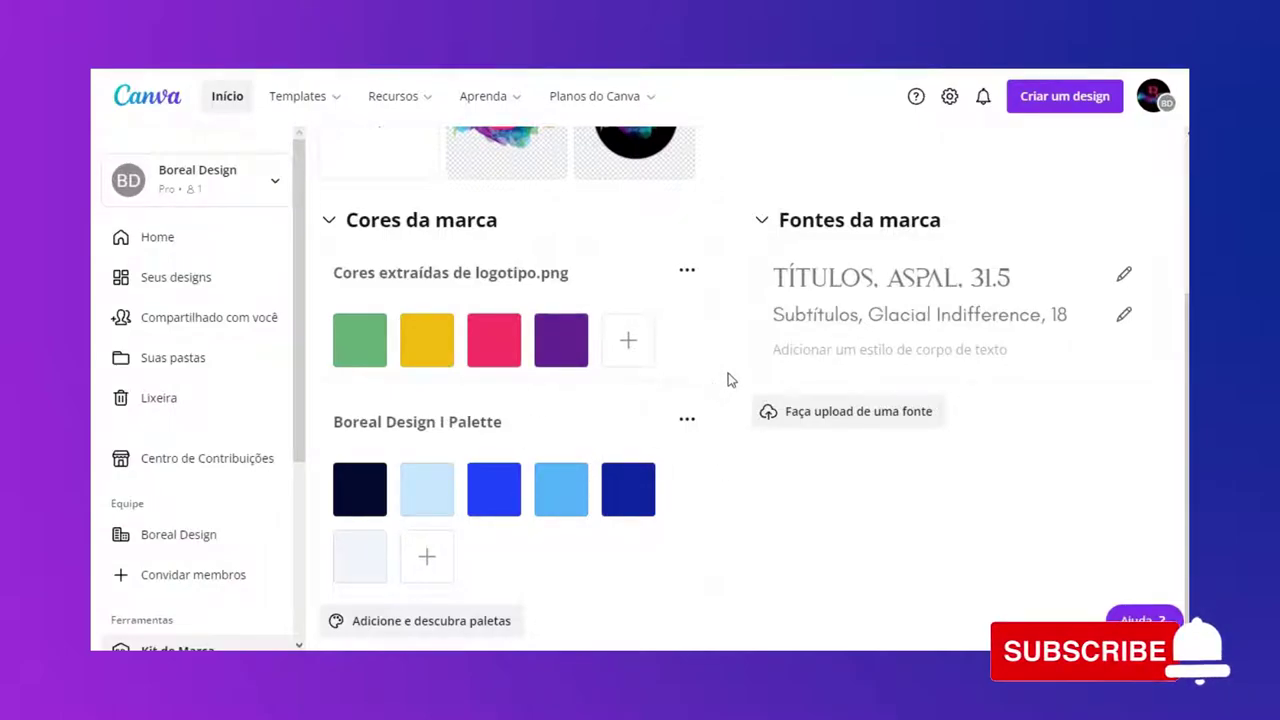
Add a long series of randomly generated colours to the palette extracted from logotipo.png, filling several more rows of swatches.
{"action": "left_click", "coordinate": [608, 357]}
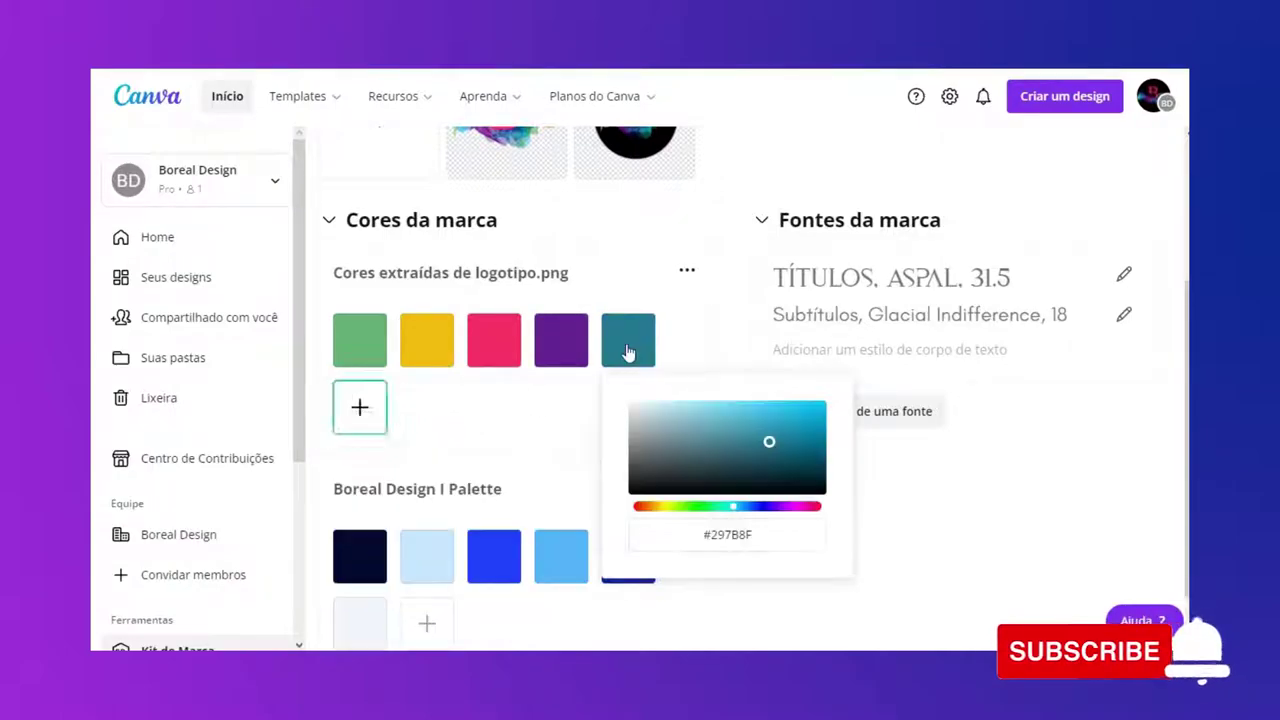
{"action": "left_click", "coordinate": [364, 418]}
{"action": "left_click", "coordinate": [428, 414]}
{"action": "left_click", "coordinate": [498, 412]}
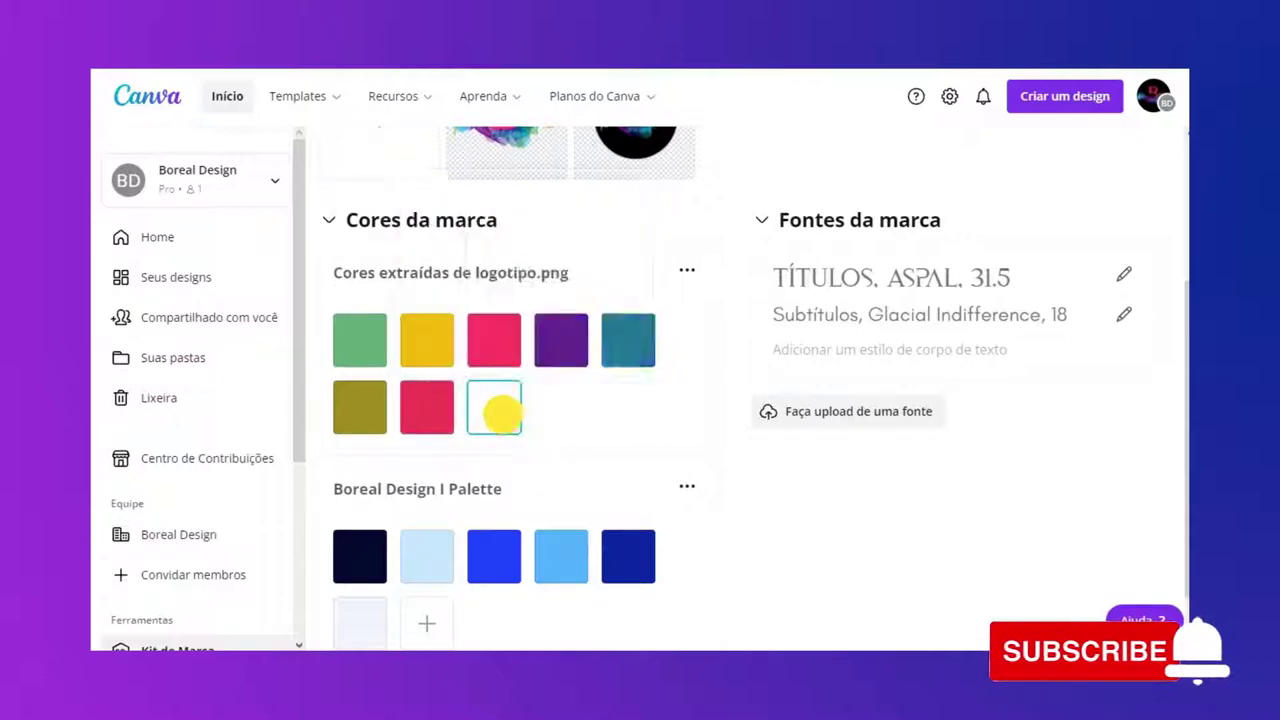
{"action": "left_click", "coordinate": [572, 420]}
{"action": "left_click", "coordinate": [626, 409]}
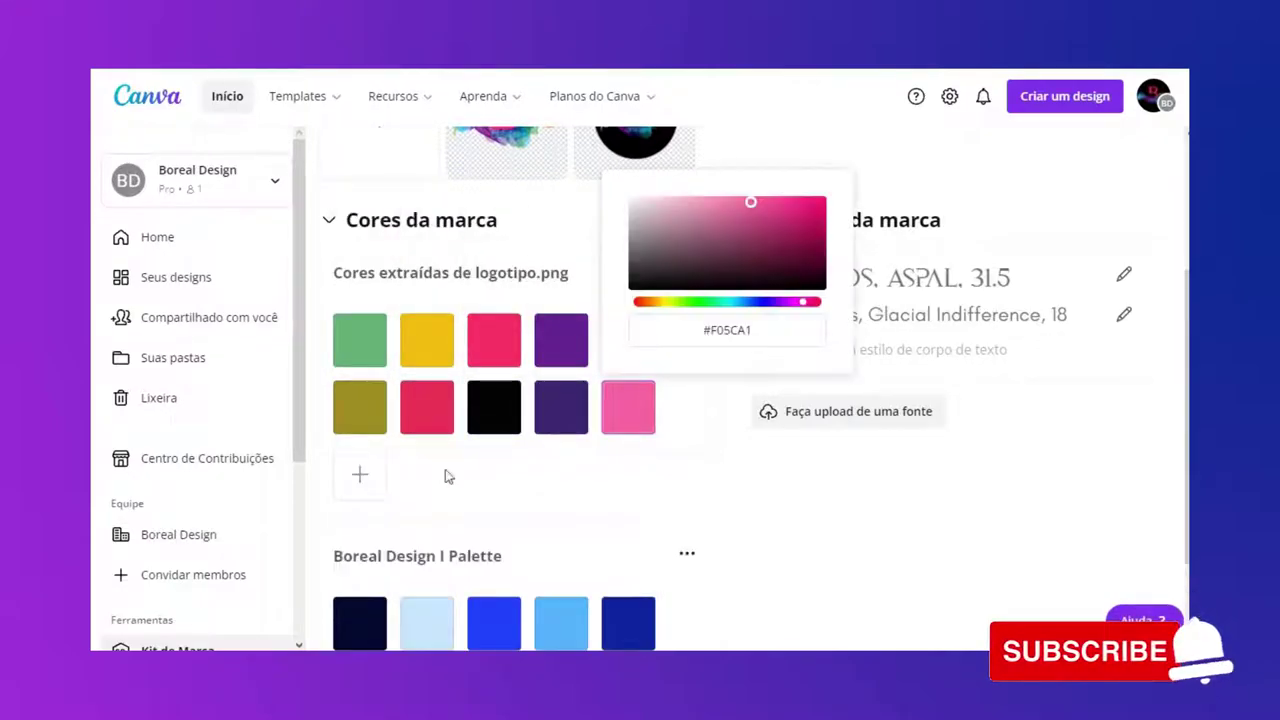
{"action": "left_click", "coordinate": [360, 476]}
{"action": "left_click", "coordinate": [428, 478]}
{"action": "left_click", "coordinate": [494, 478]}
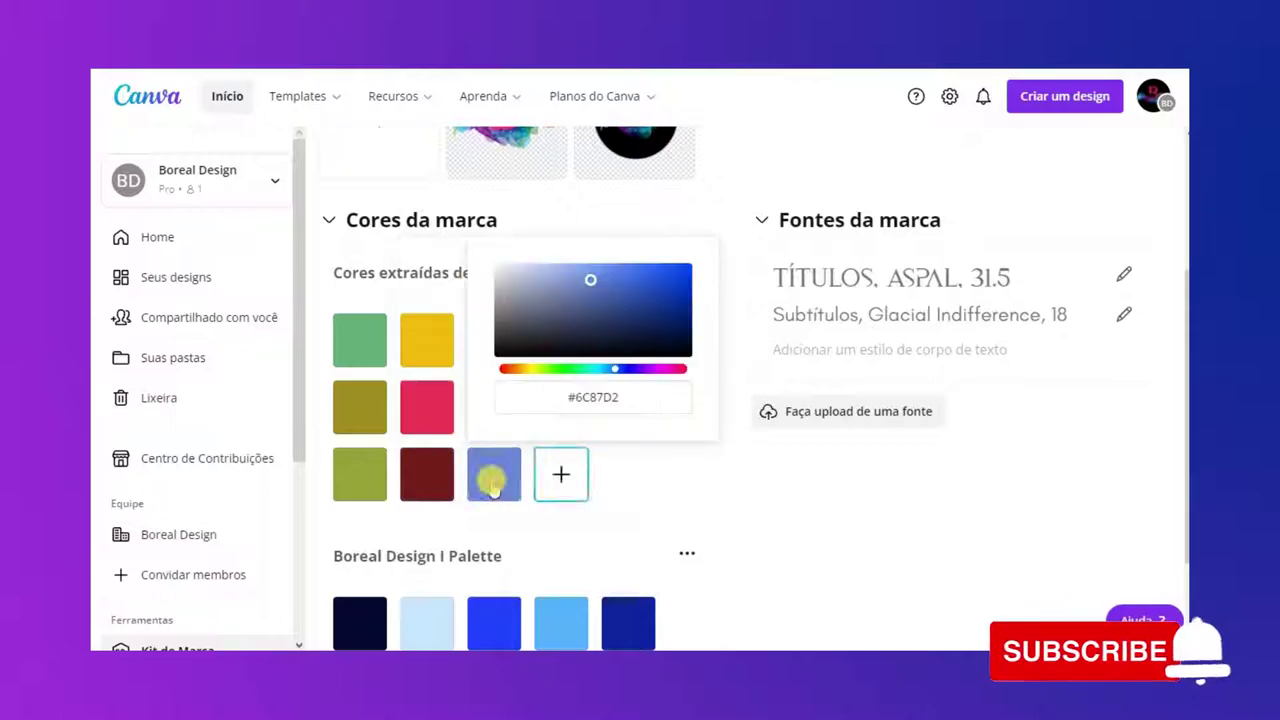
{"action": "left_click", "coordinate": [561, 474]}
{"action": "left_click", "coordinate": [627, 476]}
{"action": "scroll", "coordinate": [340, 362], "scroll_direction": "down", "scroll_amount": 3}
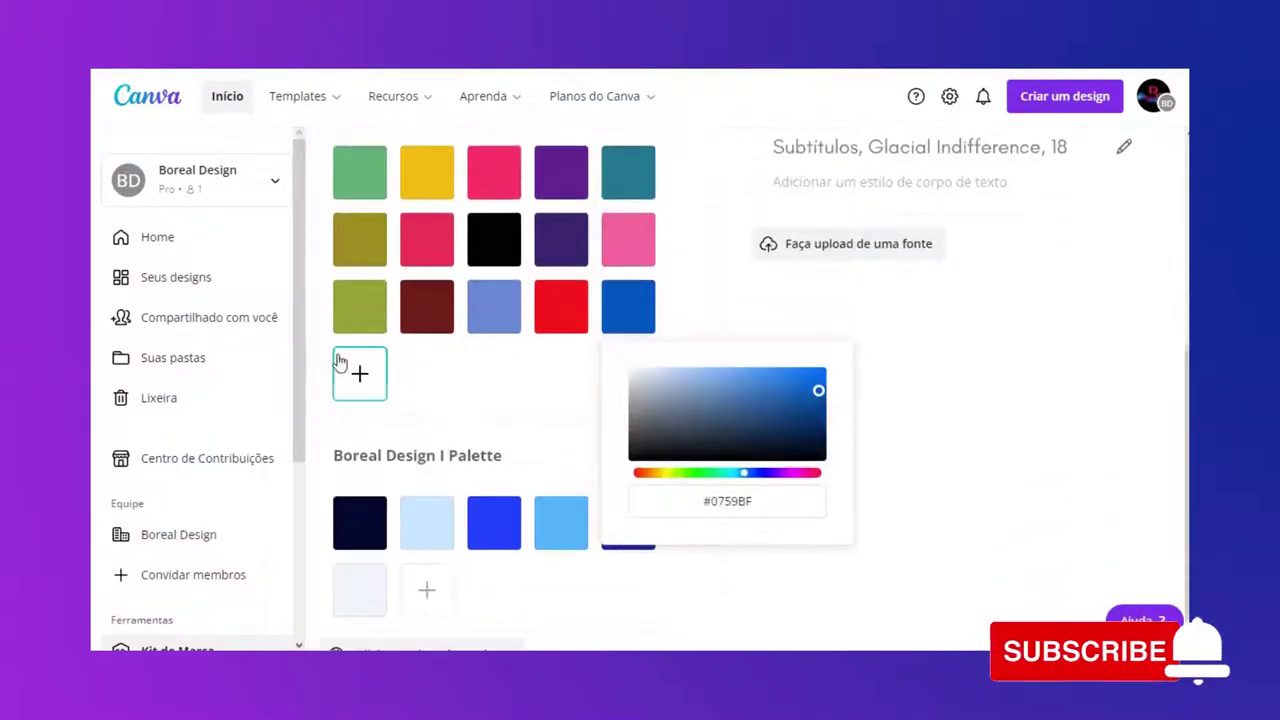
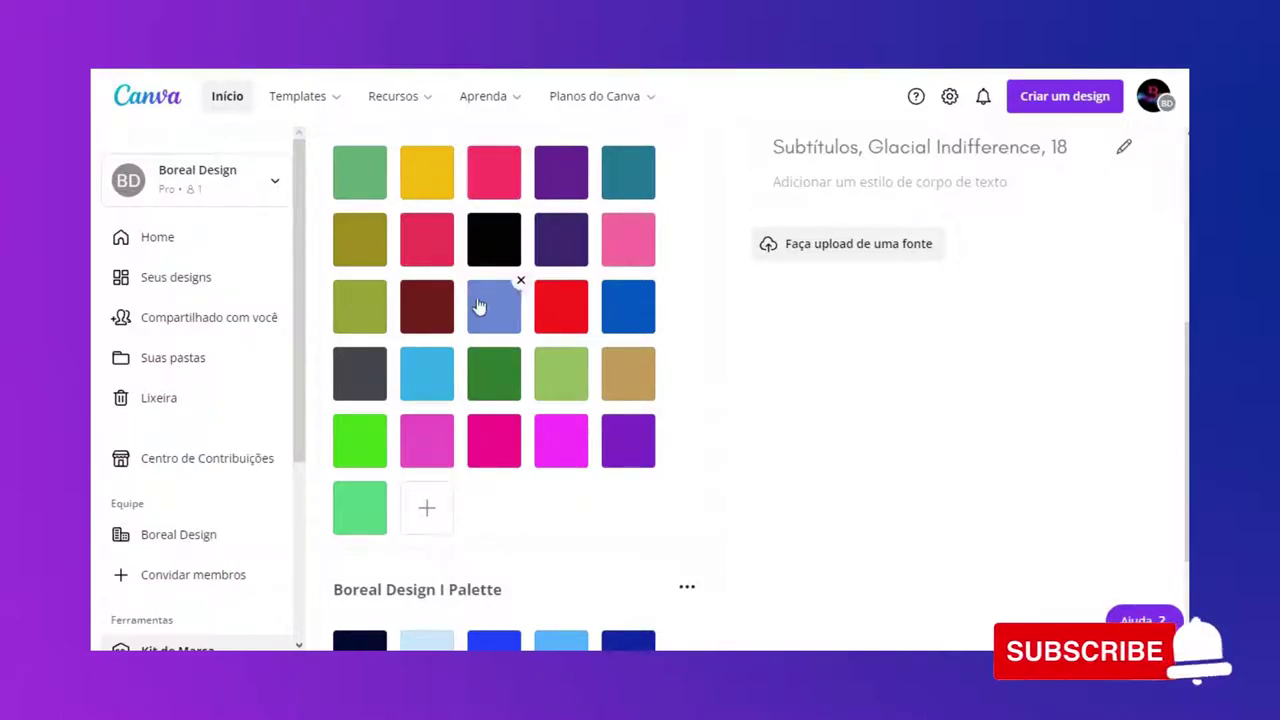
{"action": "scroll", "coordinate": [490, 320], "scroll_direction": "down", "scroll_amount": 2}
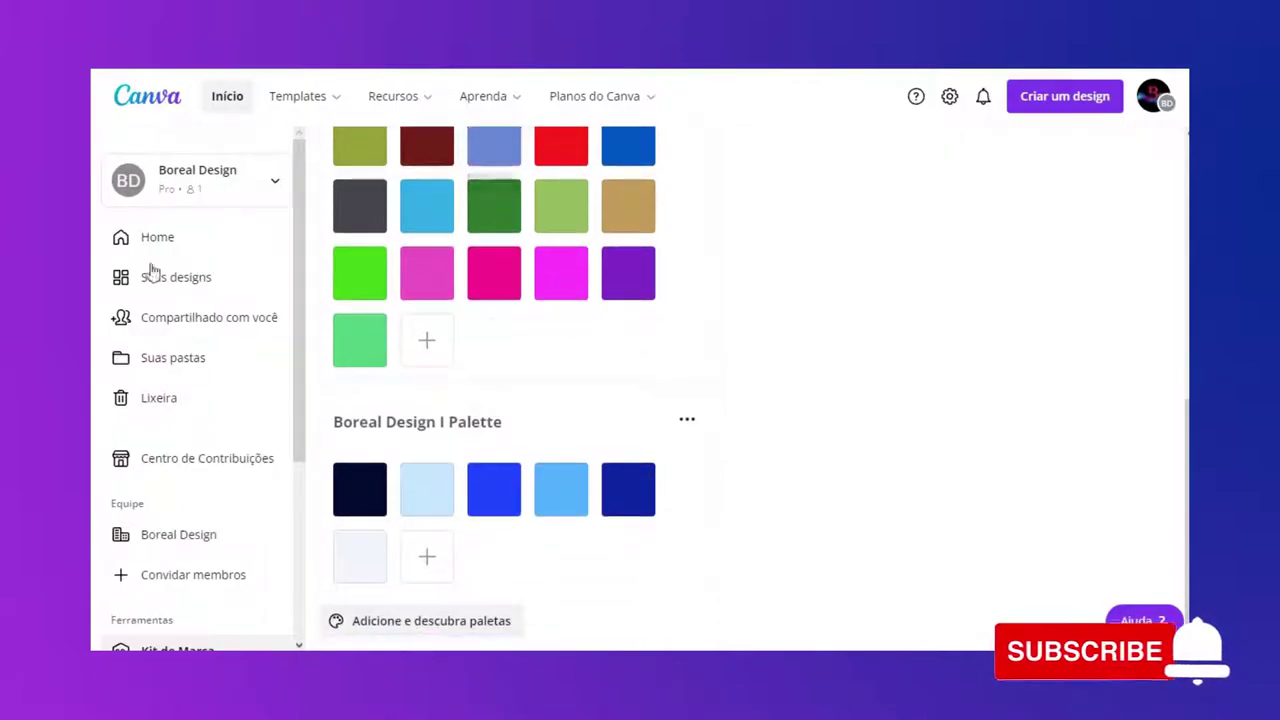
Browse the suggested palettes and add the Mermaid Lagoon palette to the brand colours.
{"action": "left_click", "coordinate": [423, 619]}
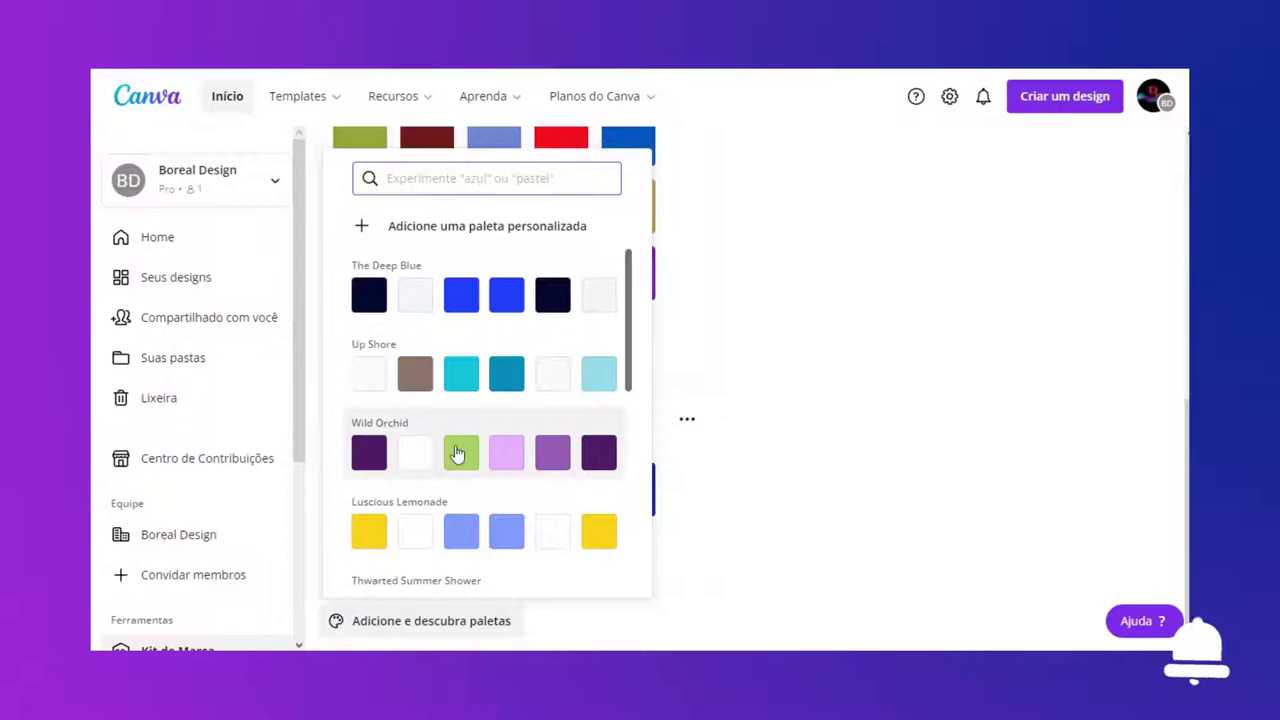
{"action": "scroll", "coordinate": [457, 450], "scroll_direction": "down", "scroll_amount": 3}
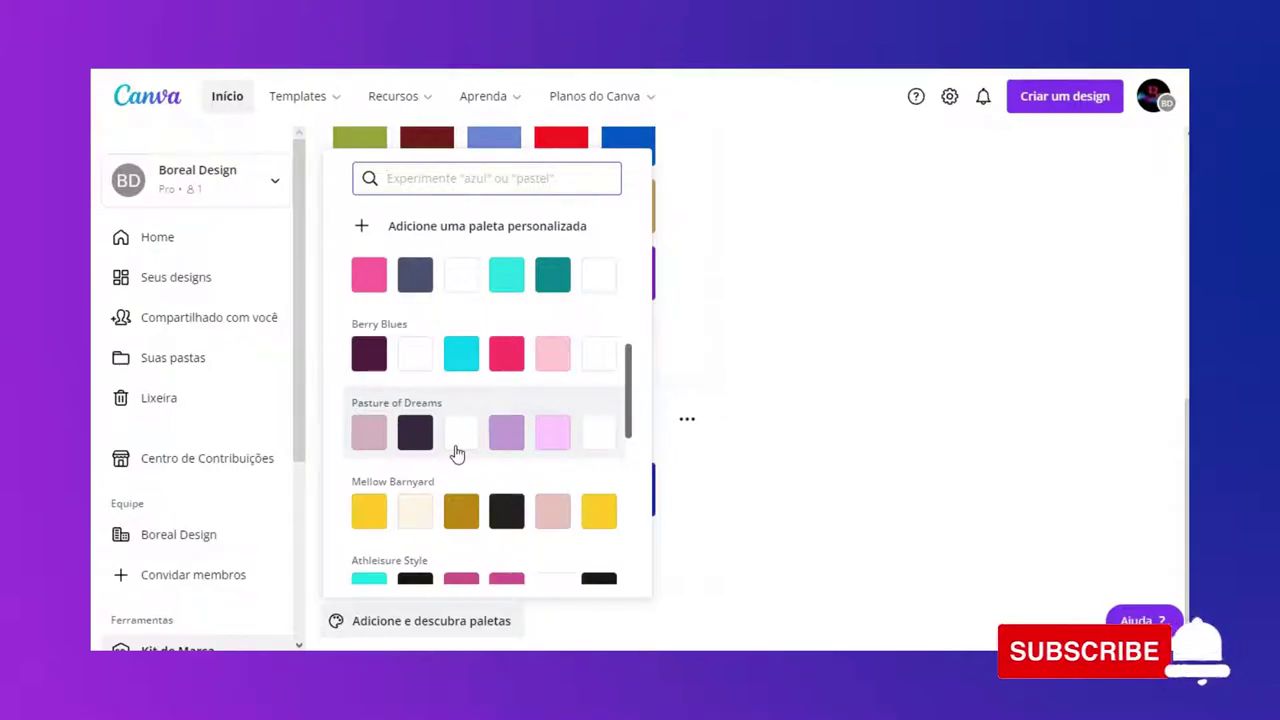
{"action": "scroll", "coordinate": [543, 428], "scroll_direction": "down", "scroll_amount": 5}
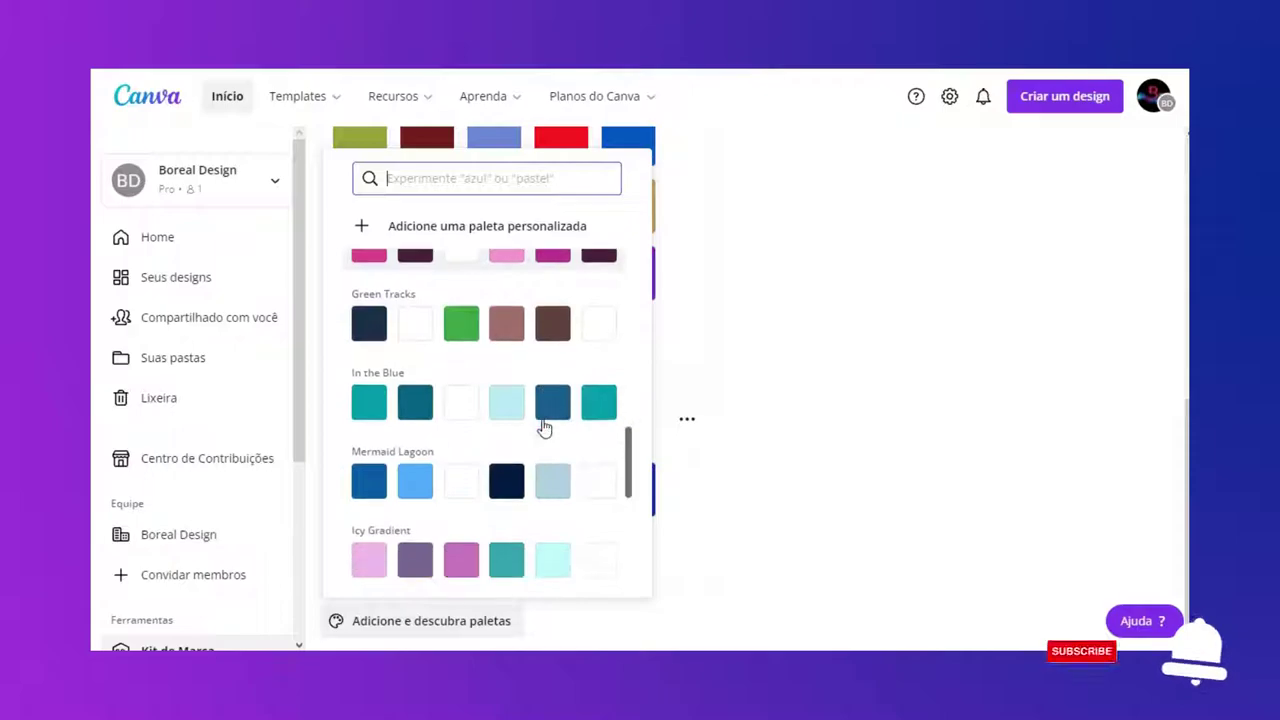
{"action": "scroll", "coordinate": [543, 428], "scroll_direction": "down", "scroll_amount": 3}
{"action": "scroll", "coordinate": [545, 427], "scroll_direction": "up", "scroll_amount": 1}
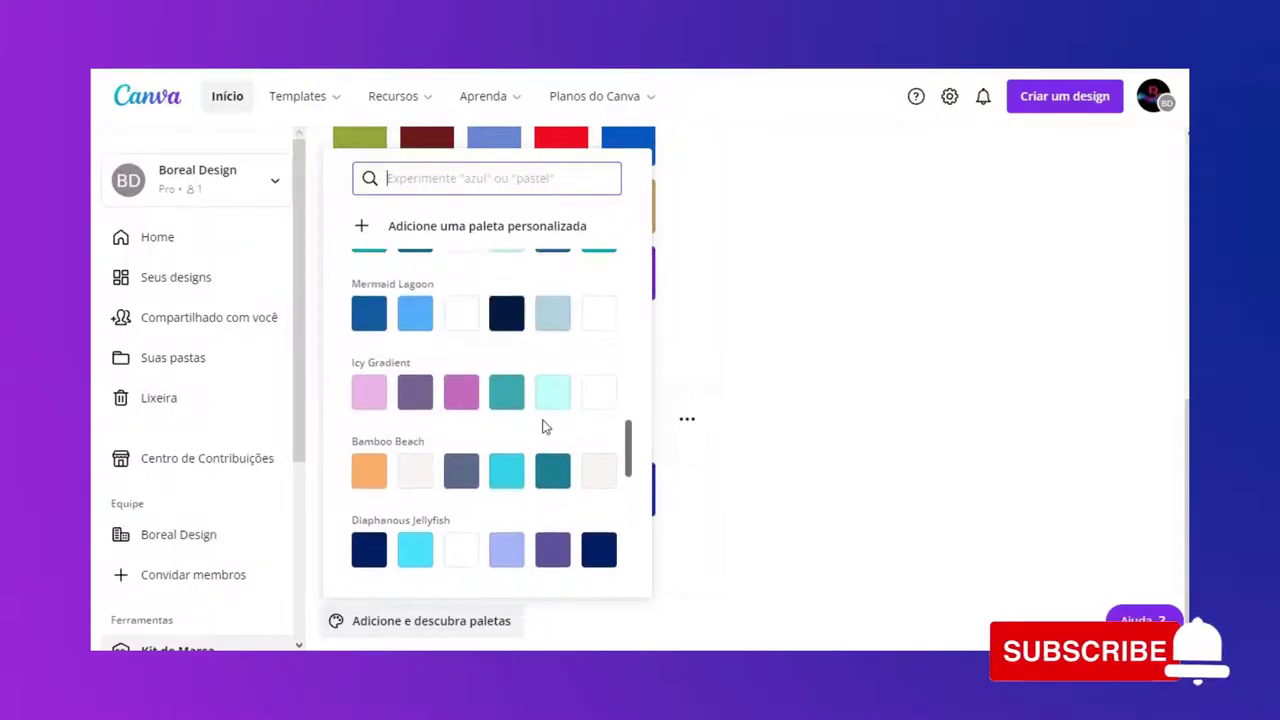
{"action": "left_click", "coordinate": [507, 322]}
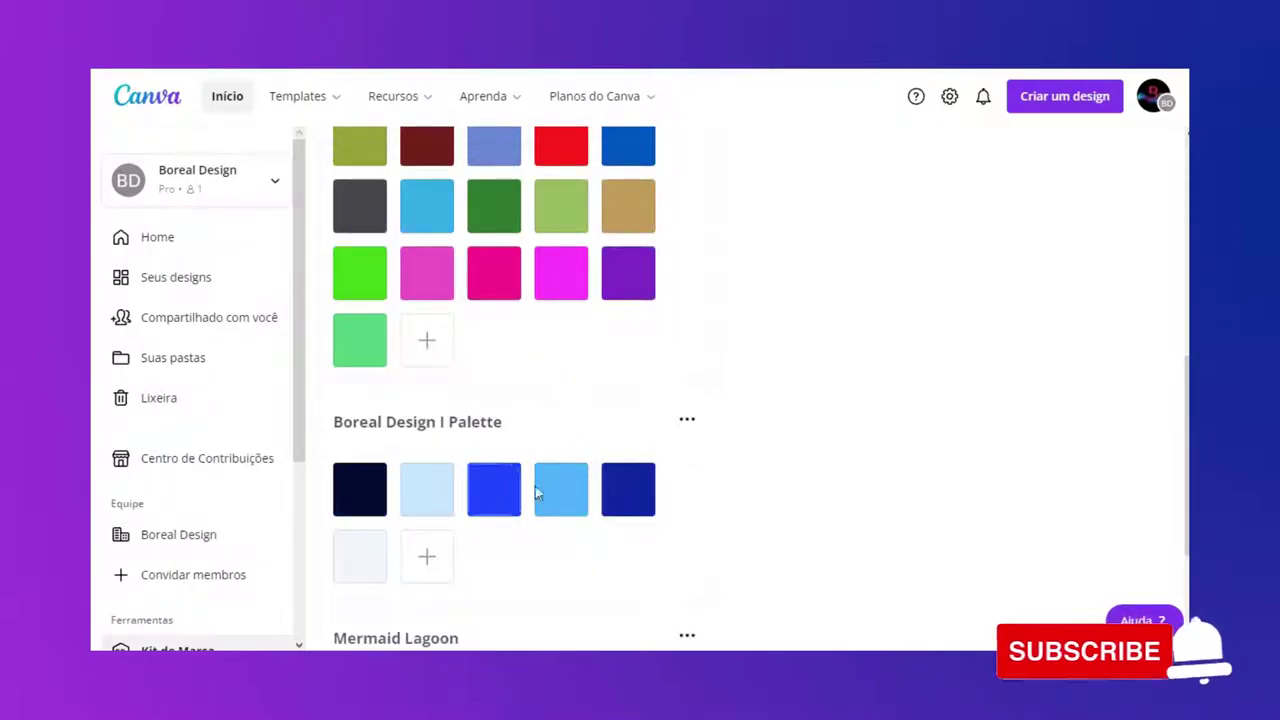
Add five randomly generated colours to the Mermaid Lagoon palette.
{"action": "scroll", "coordinate": [545, 490], "scroll_direction": "down", "scroll_amount": 1}
{"action": "scroll", "coordinate": [549, 494], "scroll_direction": "down", "scroll_amount": 2}
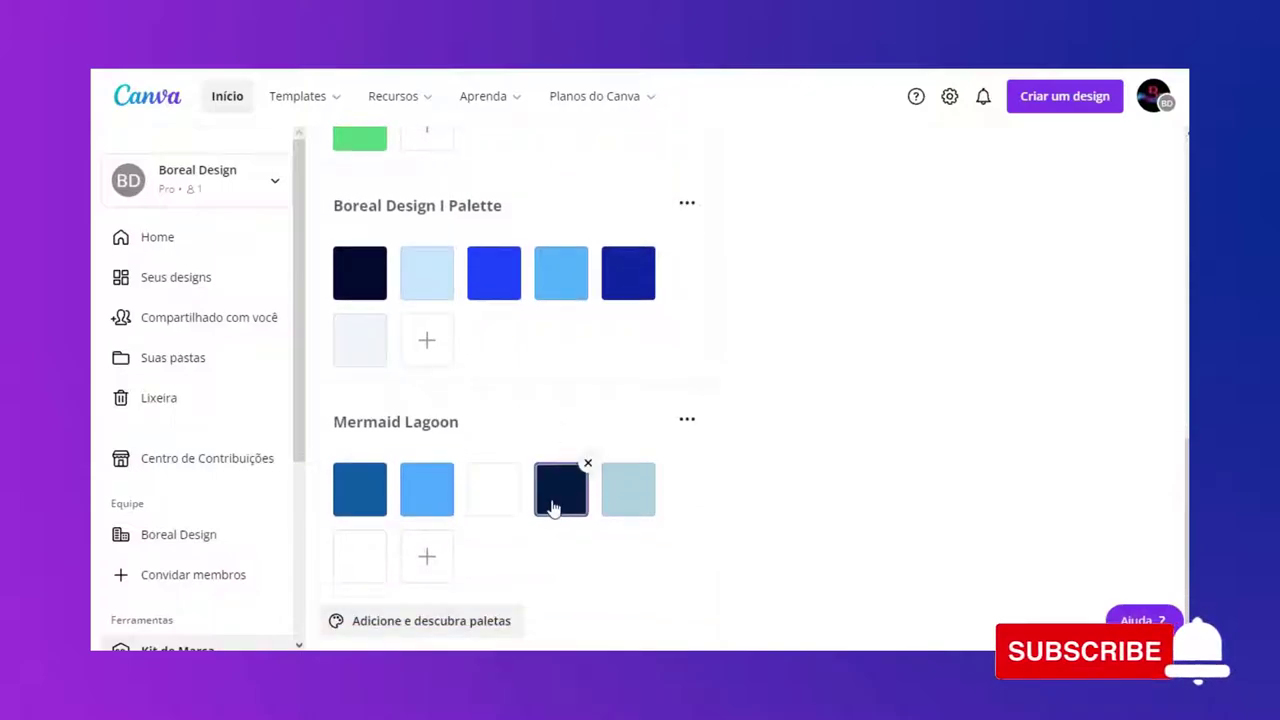
{"action": "left_click", "coordinate": [428, 557]}
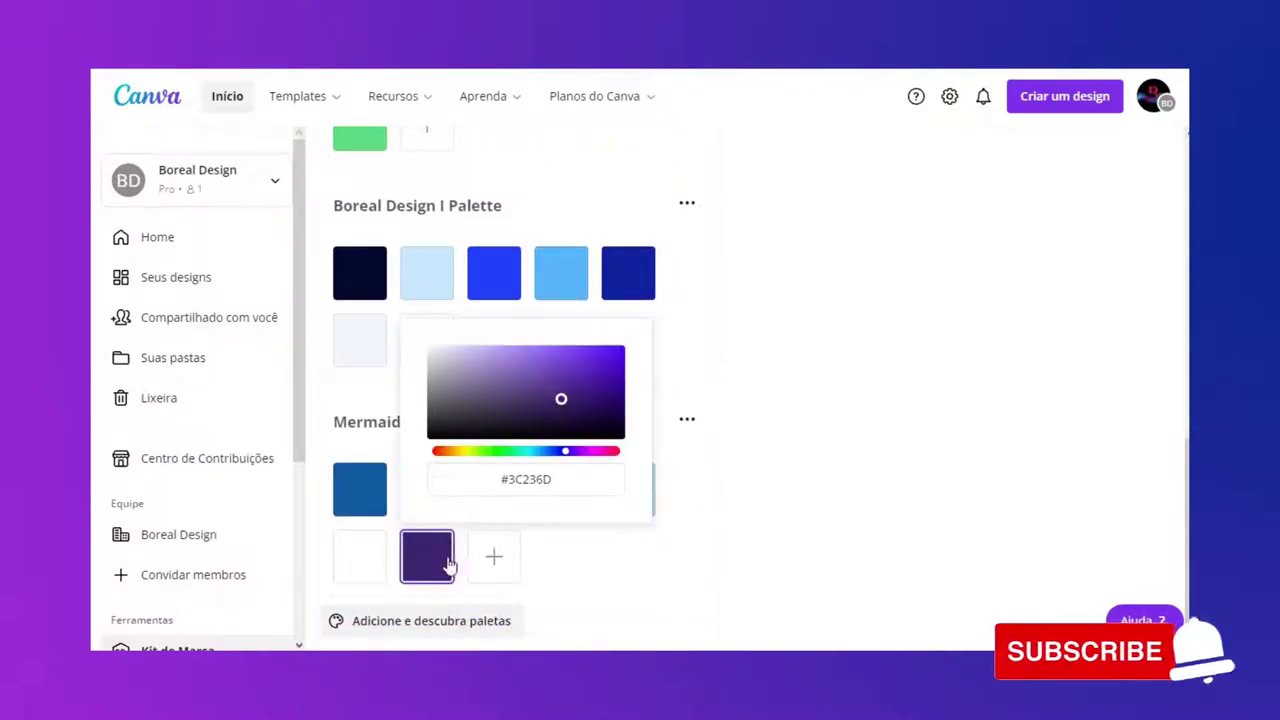
{"action": "left_click", "coordinate": [495, 558]}
{"action": "left_click", "coordinate": [560, 557]}
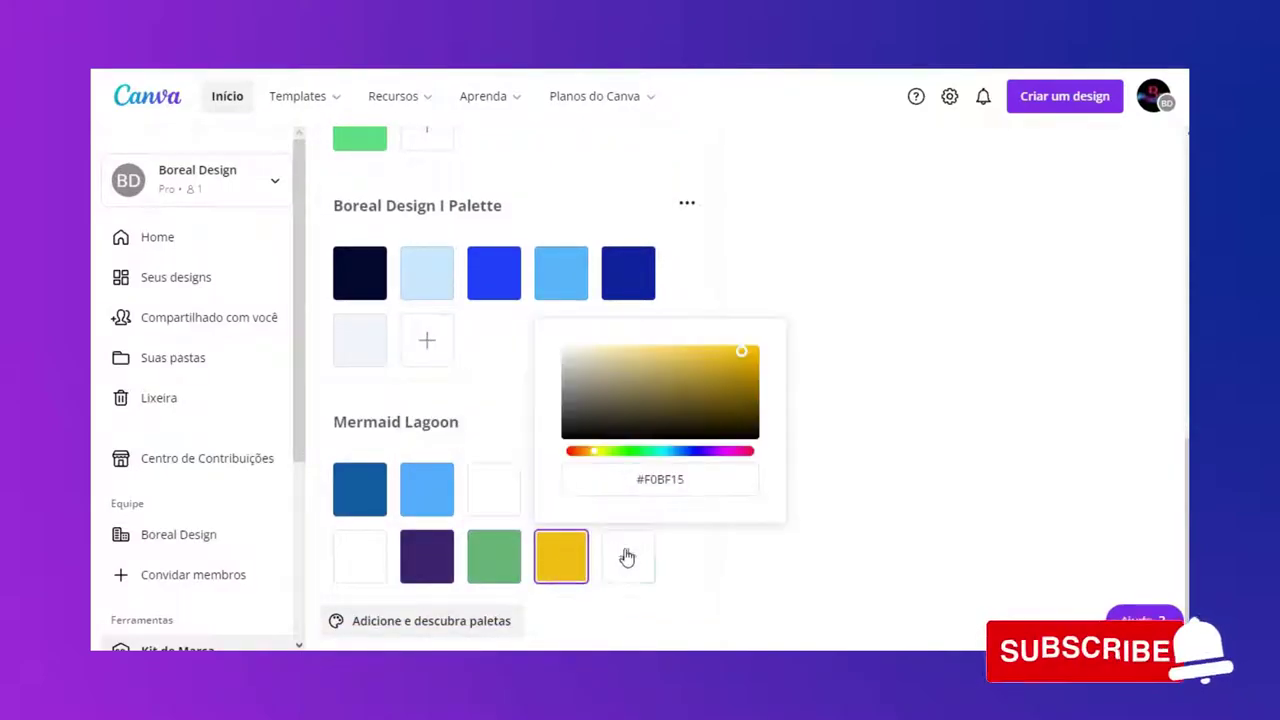
{"action": "left_click", "coordinate": [624, 556]}
{"action": "scroll", "coordinate": [519, 574], "scroll_direction": "down", "scroll_amount": 1}
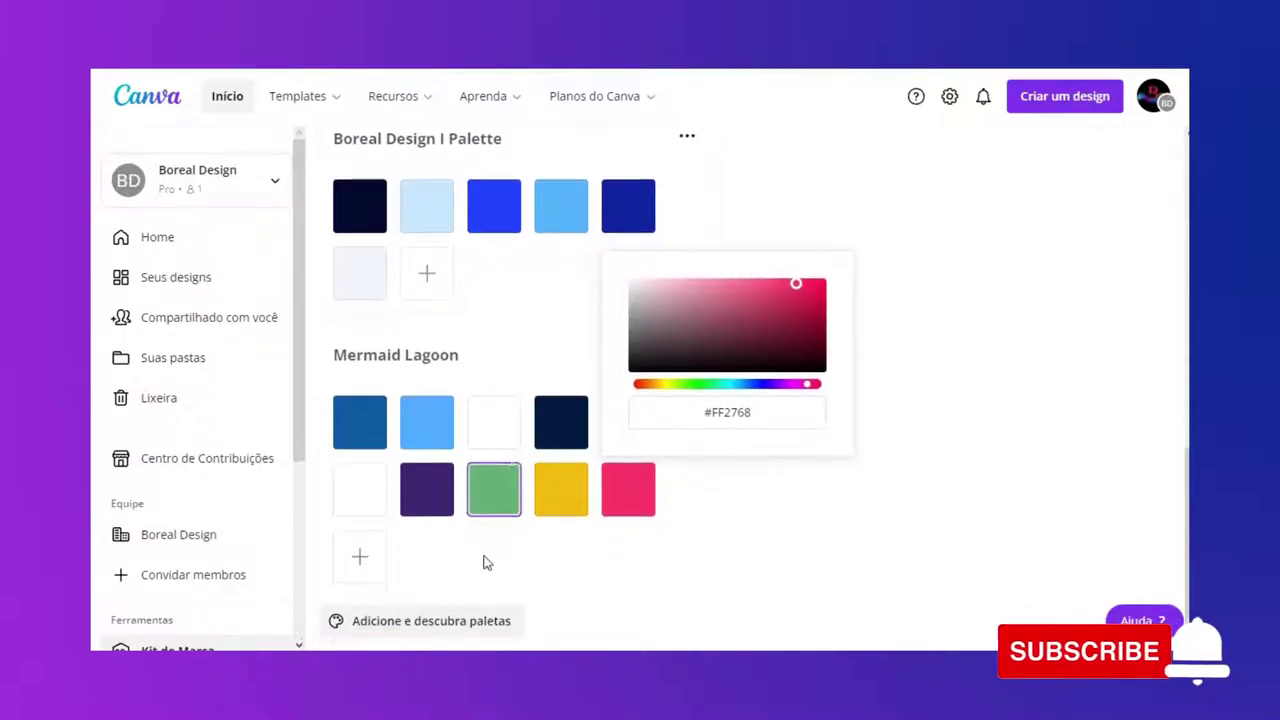
{"action": "left_click", "coordinate": [356, 555]}
{"action": "left_click", "coordinate": [822, 510]}
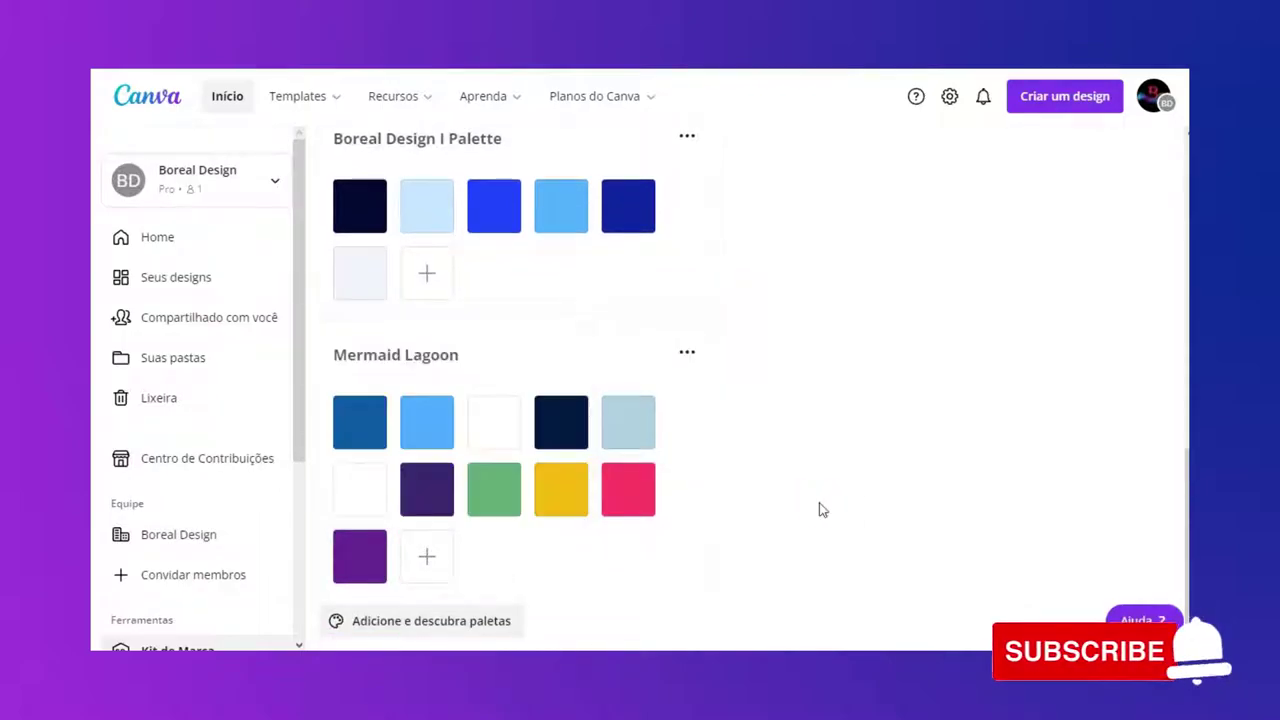
{"action": "scroll", "coordinate": [503, 614], "scroll_direction": "up", "scroll_amount": 1}
{"action": "scroll", "coordinate": [471, 600], "scroll_direction": "down", "scroll_amount": 1}
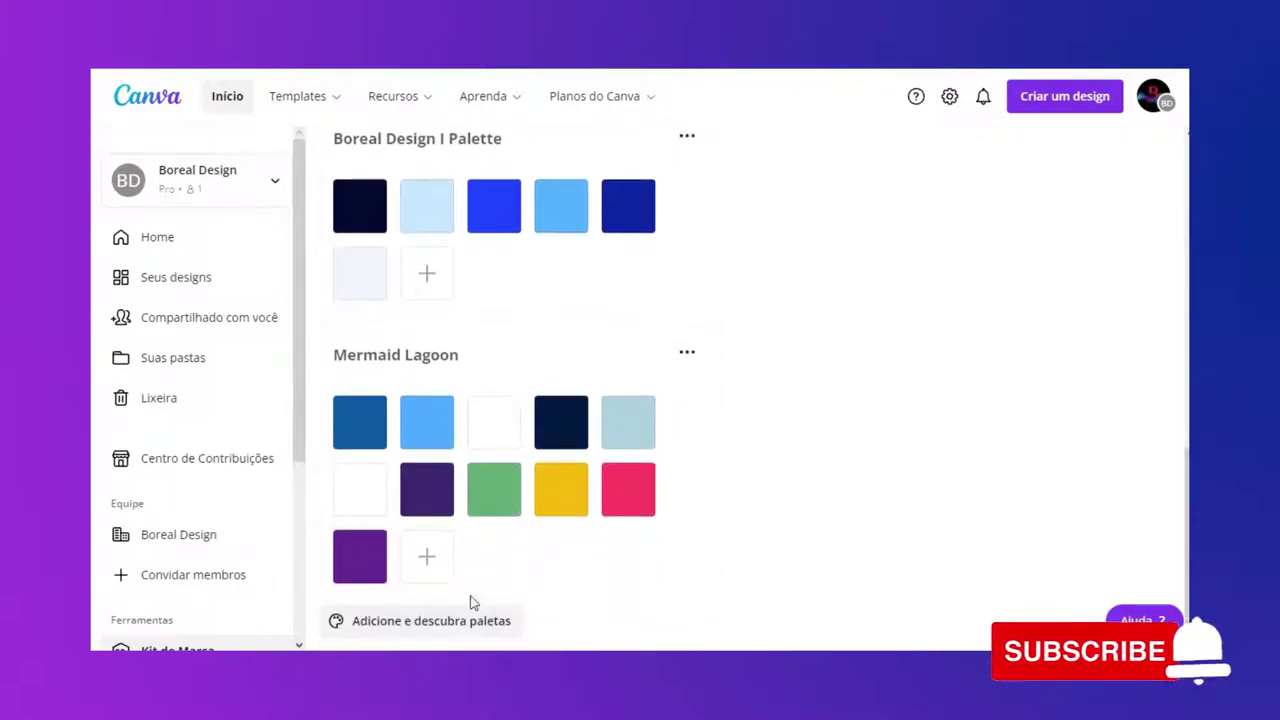
Browse further through the suggested palettes and add the Strawberry Froth palette to the brand colours.
{"action": "left_click", "coordinate": [466, 620]}
{"action": "scroll", "coordinate": [512, 486], "scroll_direction": "down", "scroll_amount": 10}
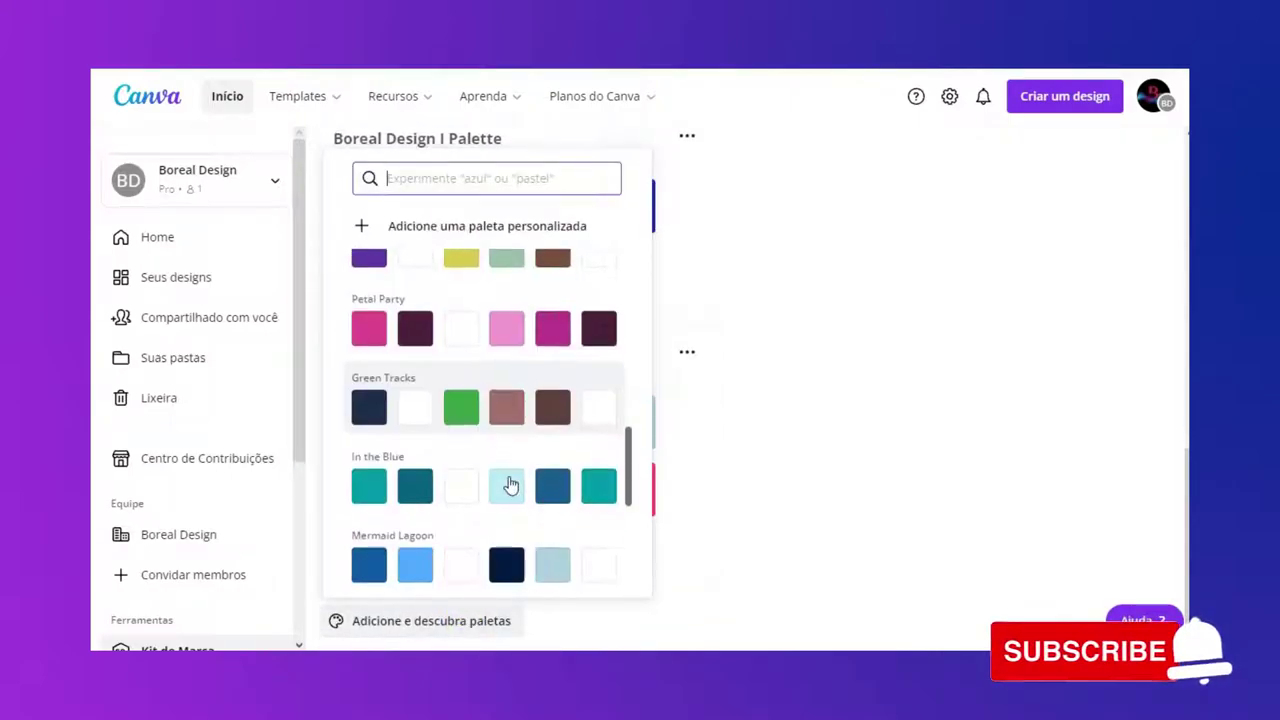
{"action": "scroll", "coordinate": [510, 486], "scroll_direction": "down", "scroll_amount": 8}
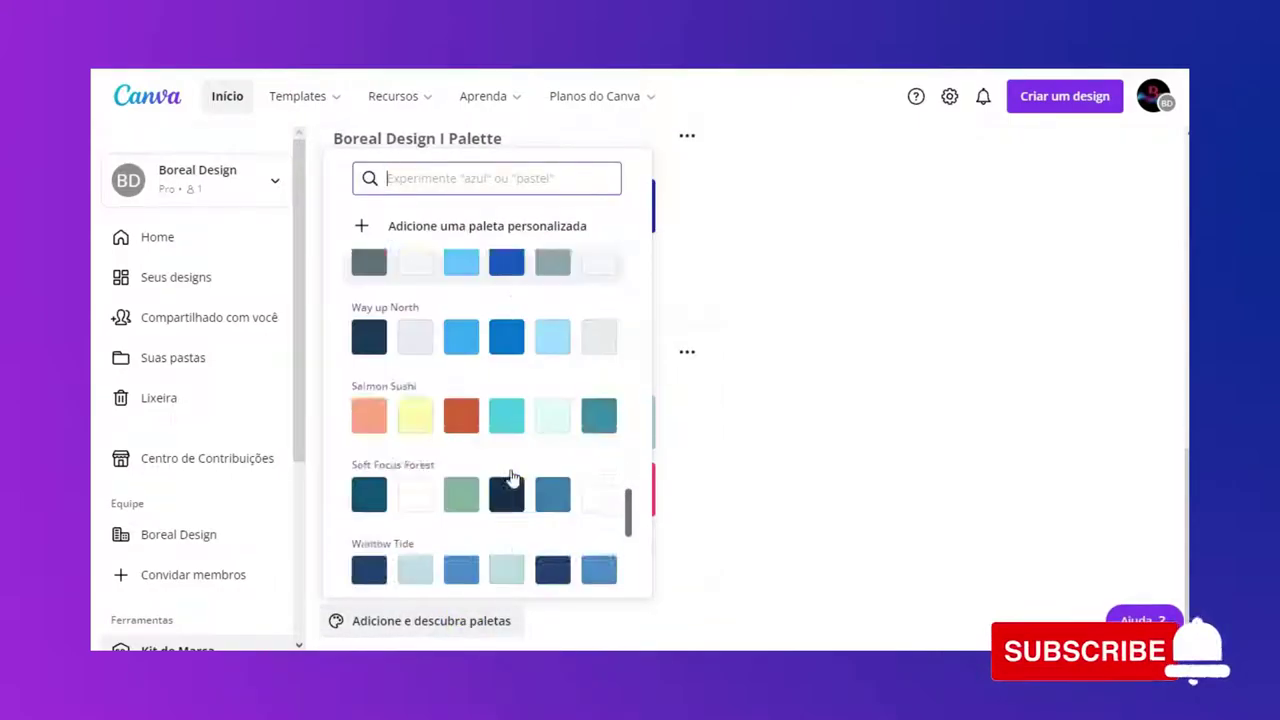
{"action": "scroll", "coordinate": [510, 478], "scroll_direction": "down", "scroll_amount": 6}
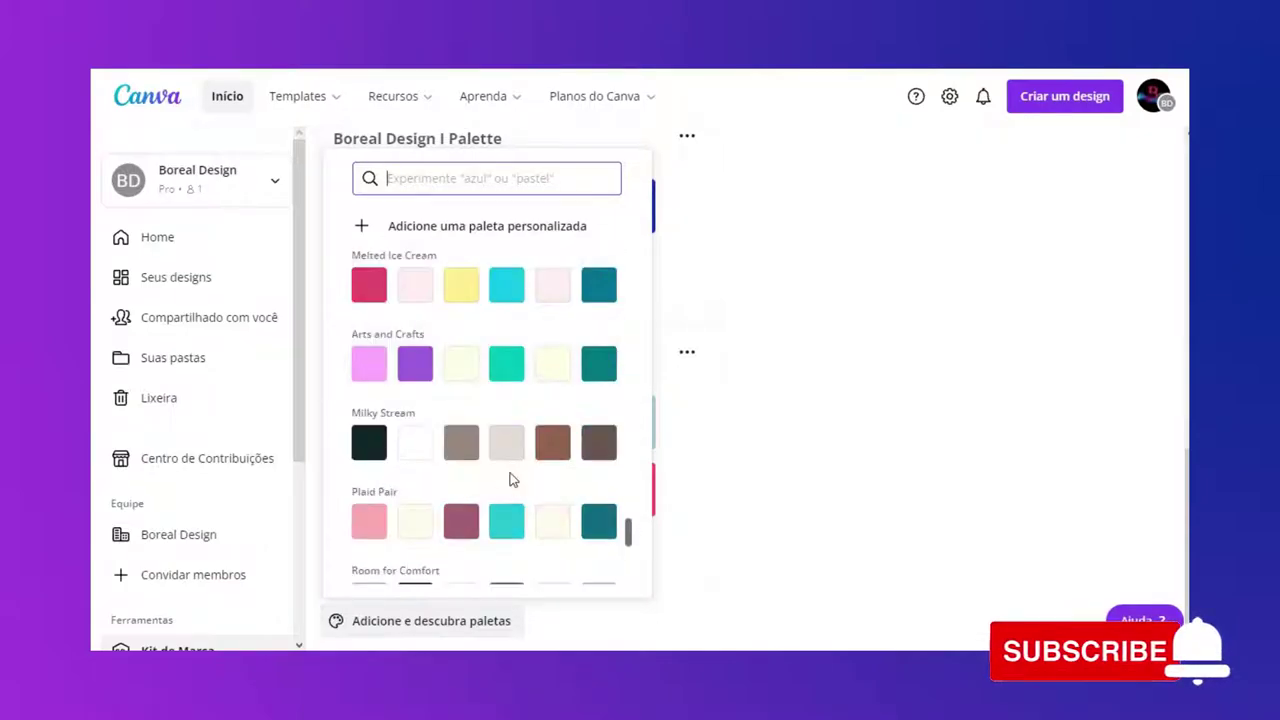
{"action": "scroll", "coordinate": [508, 484], "scroll_direction": "down", "scroll_amount": 6}
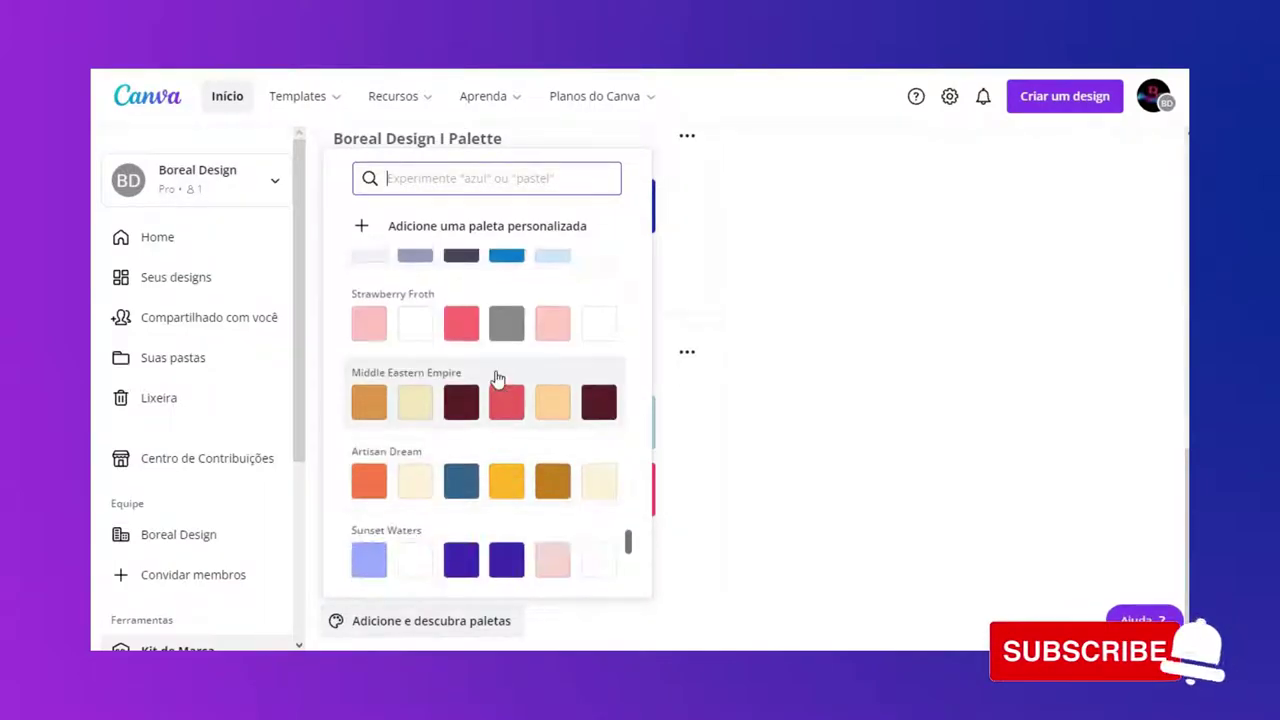
{"action": "left_click", "coordinate": [500, 326]}
Add three randomly generated colours to the Strawberry Froth palette.
{"action": "scroll", "coordinate": [488, 563], "scroll_direction": "down", "scroll_amount": 2}
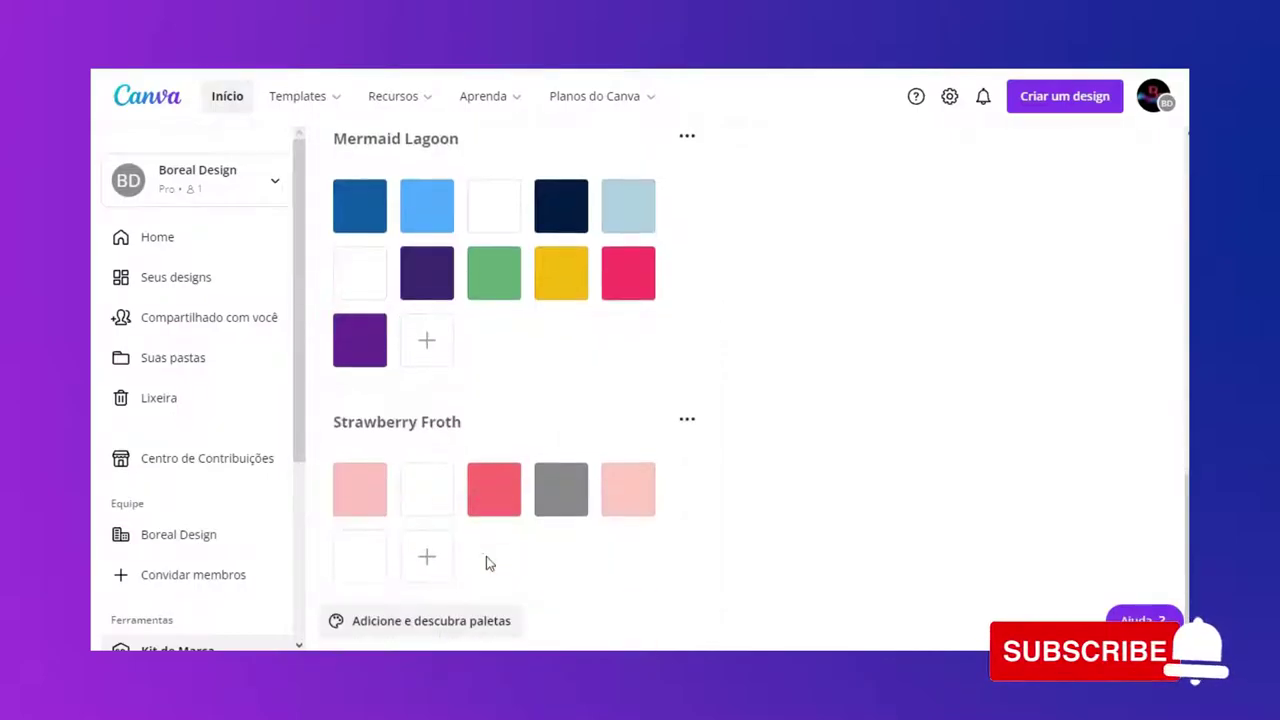
{"action": "left_click", "coordinate": [427, 558]}
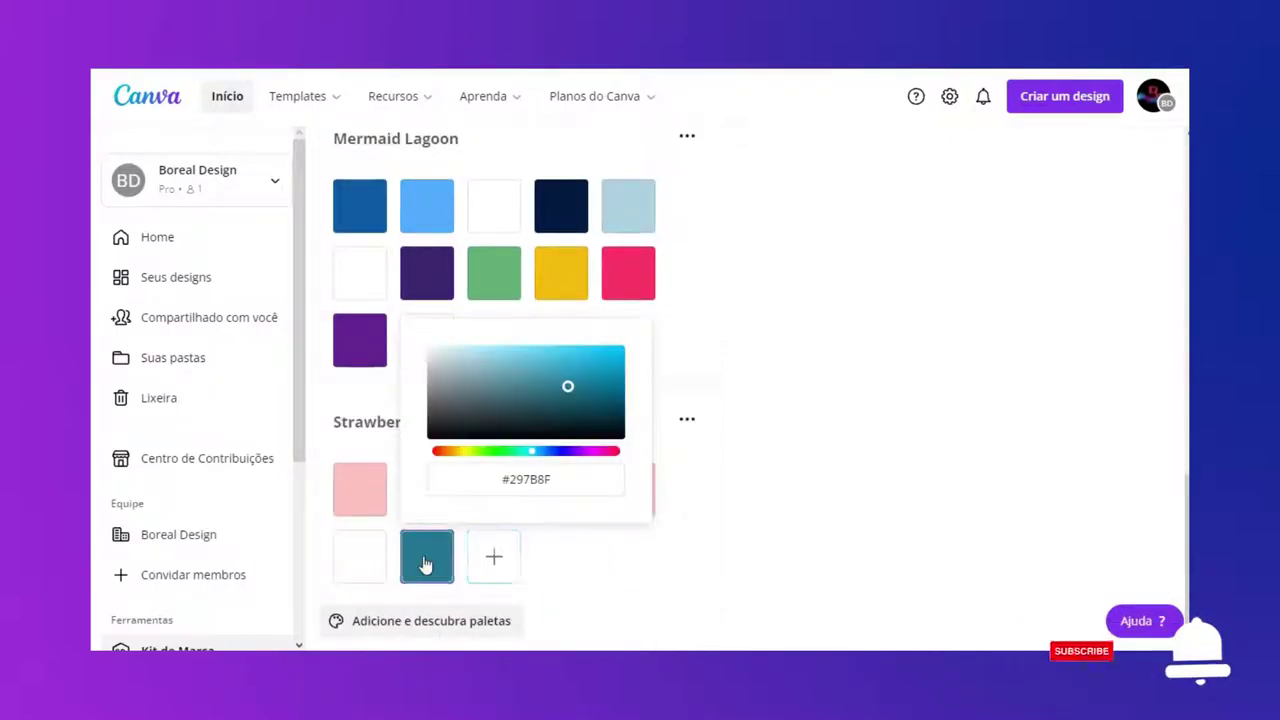
{"action": "left_click", "coordinate": [490, 562]}
{"action": "left_click", "coordinate": [565, 564]}
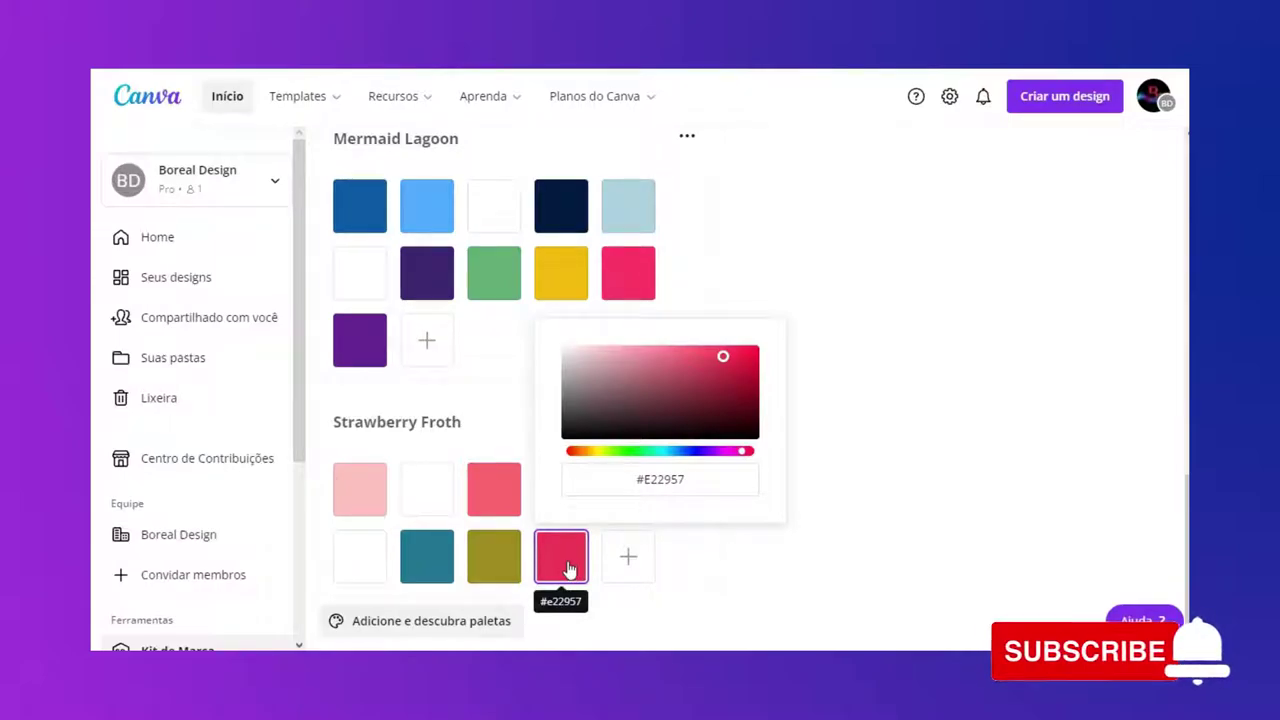
{"action": "left_click", "coordinate": [913, 515]}
Add a body text style to the brand fonts, choosing its typeface from the popular fonts.
{"action": "scroll", "coordinate": [914, 520], "scroll_direction": "up", "scroll_amount": 10}
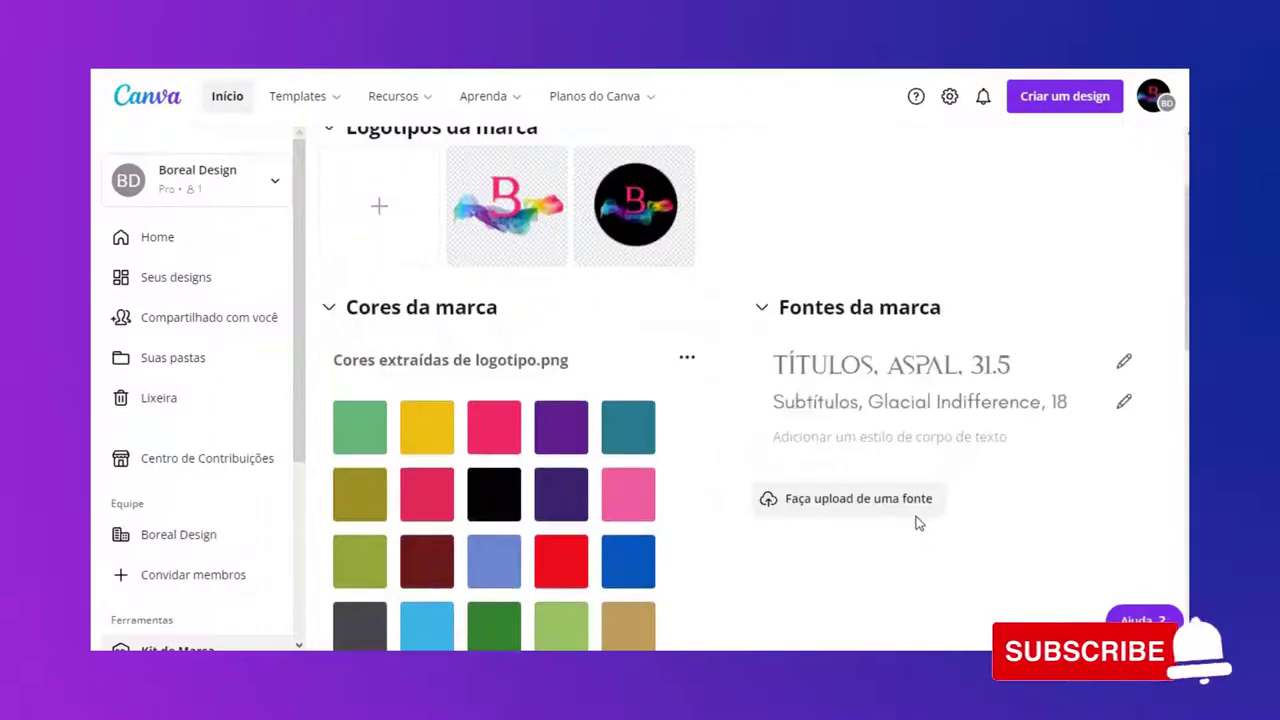
{"action": "scroll", "coordinate": [918, 522], "scroll_direction": "up", "scroll_amount": 2}
{"action": "scroll", "coordinate": [918, 522], "scroll_direction": "down", "scroll_amount": 2}
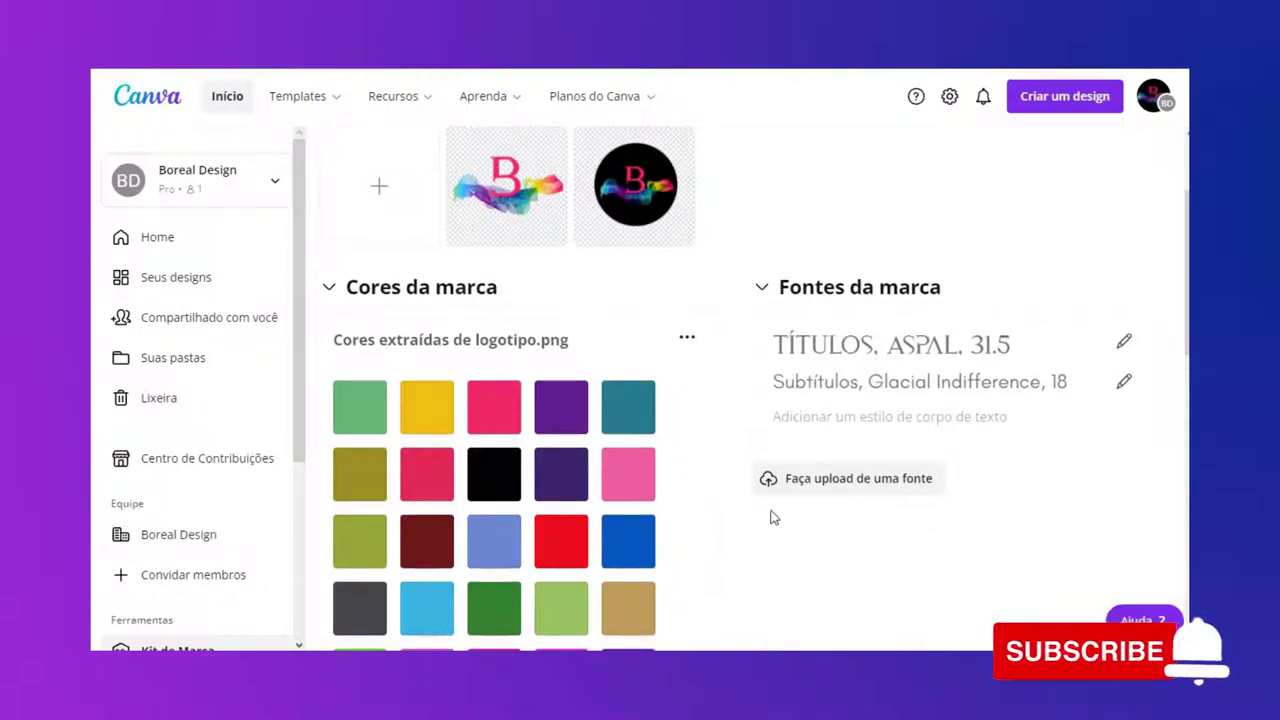
{"action": "left_click", "coordinate": [938, 425]}
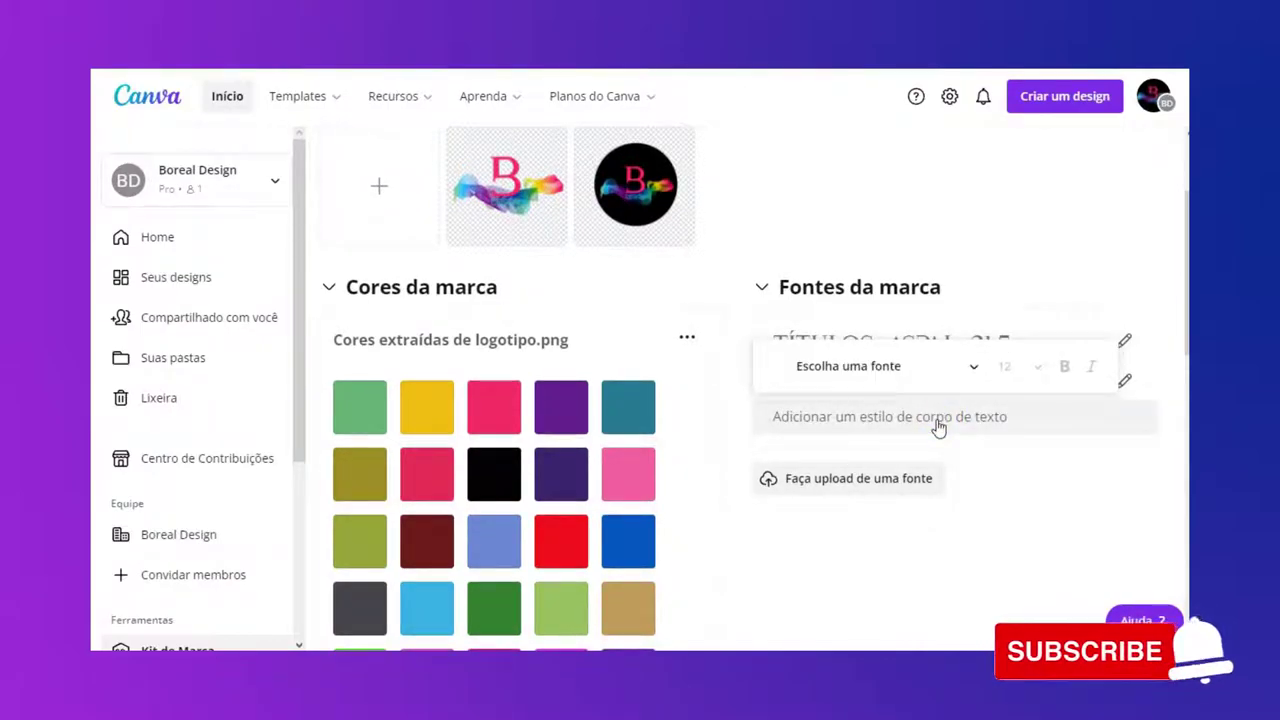
{"action": "left_click", "coordinate": [909, 365]}
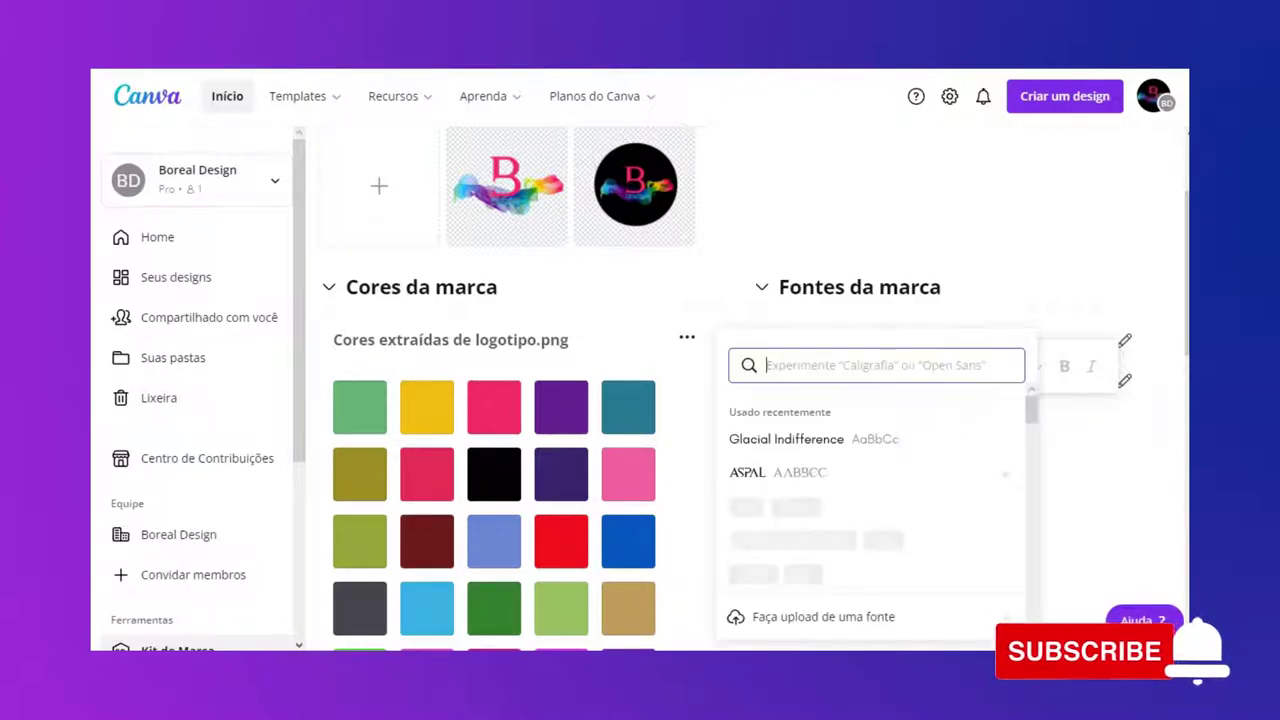
{"action": "scroll", "coordinate": [886, 463], "scroll_direction": "down", "scroll_amount": 5}
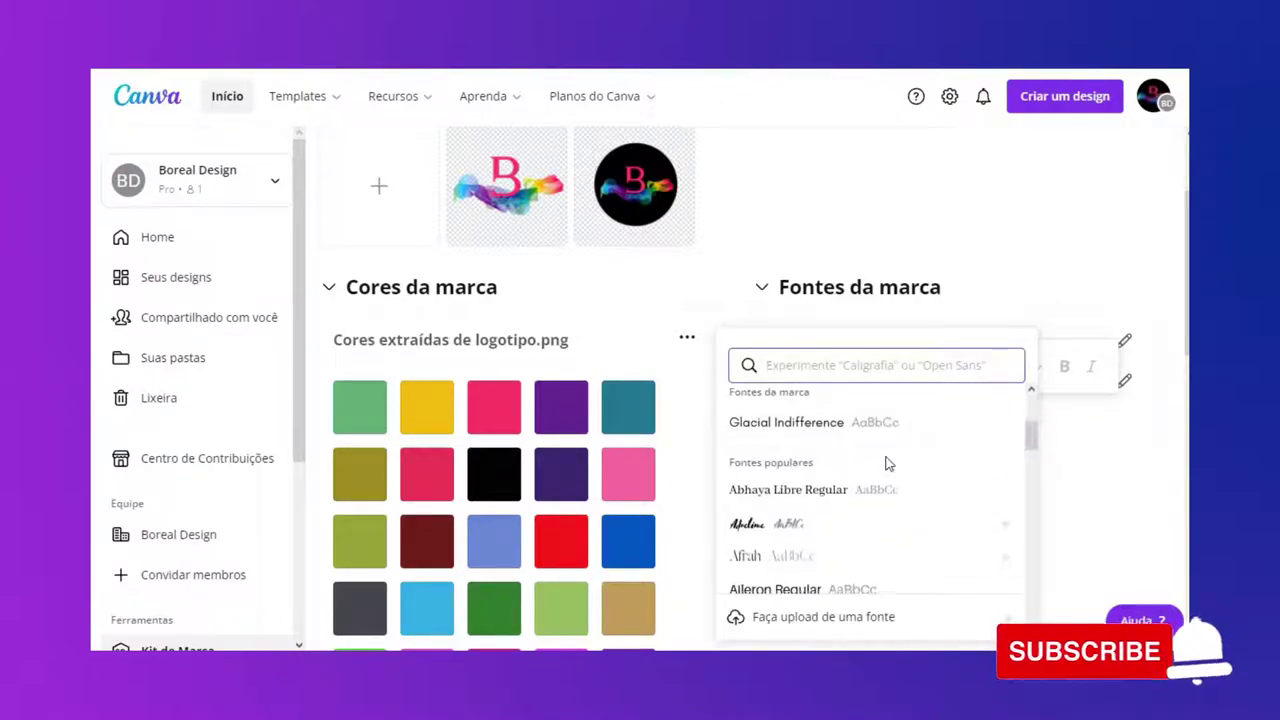
{"action": "scroll", "coordinate": [886, 463], "scroll_direction": "down", "scroll_amount": 6}
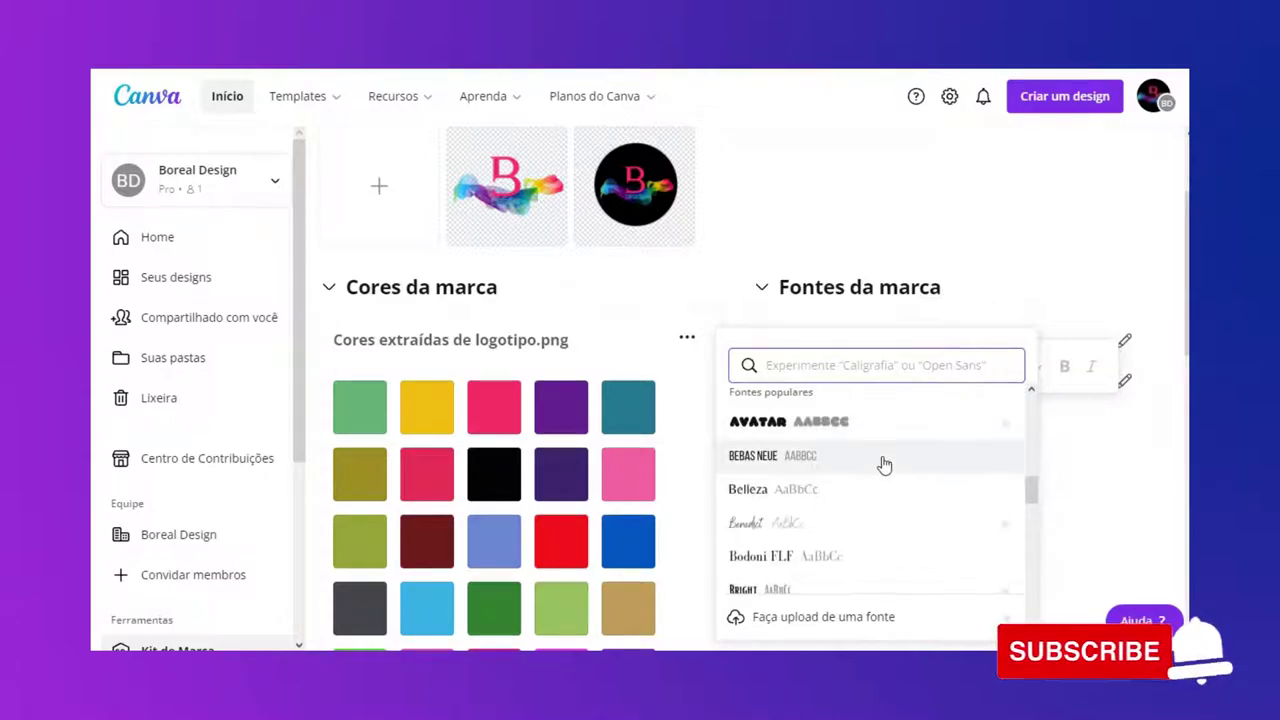
{"action": "left_click", "coordinate": [815, 505]}
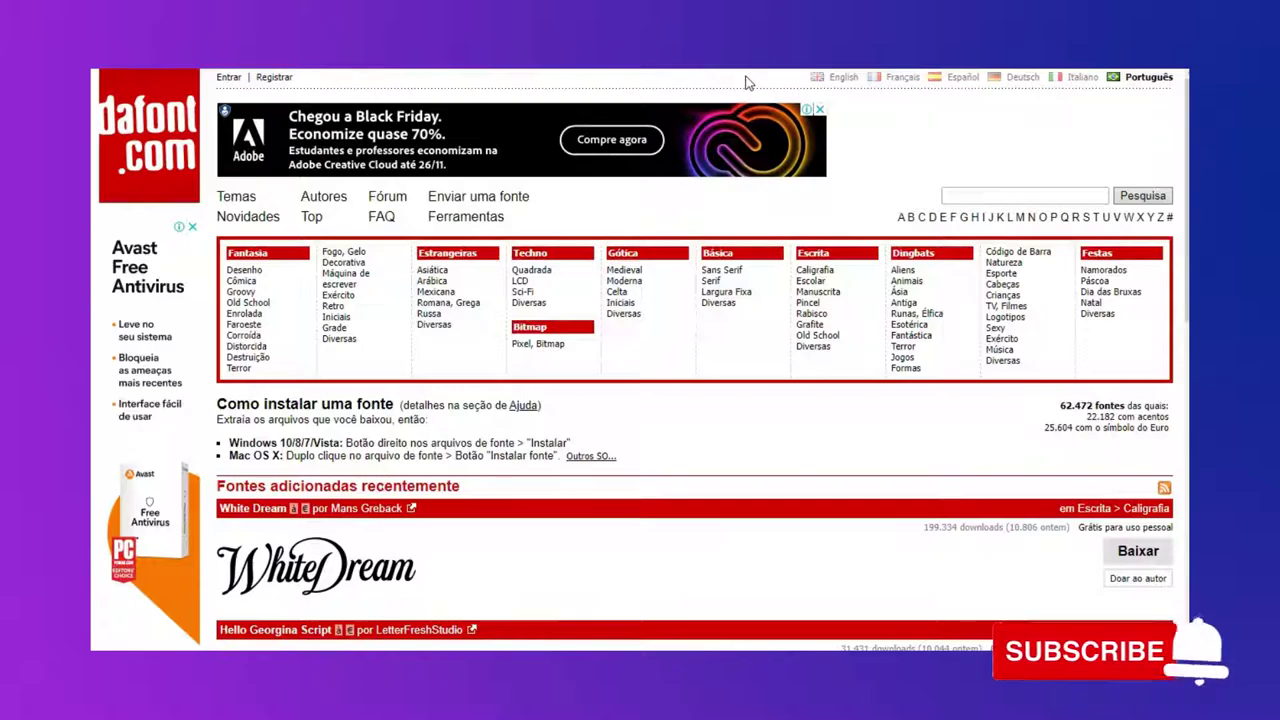
On dafont.com, find the free Clarissa font in the Escrita > Caligrafia category and save clarissa_2.zip to Documentos.
{"action": "left_click", "coordinate": [815, 270]}
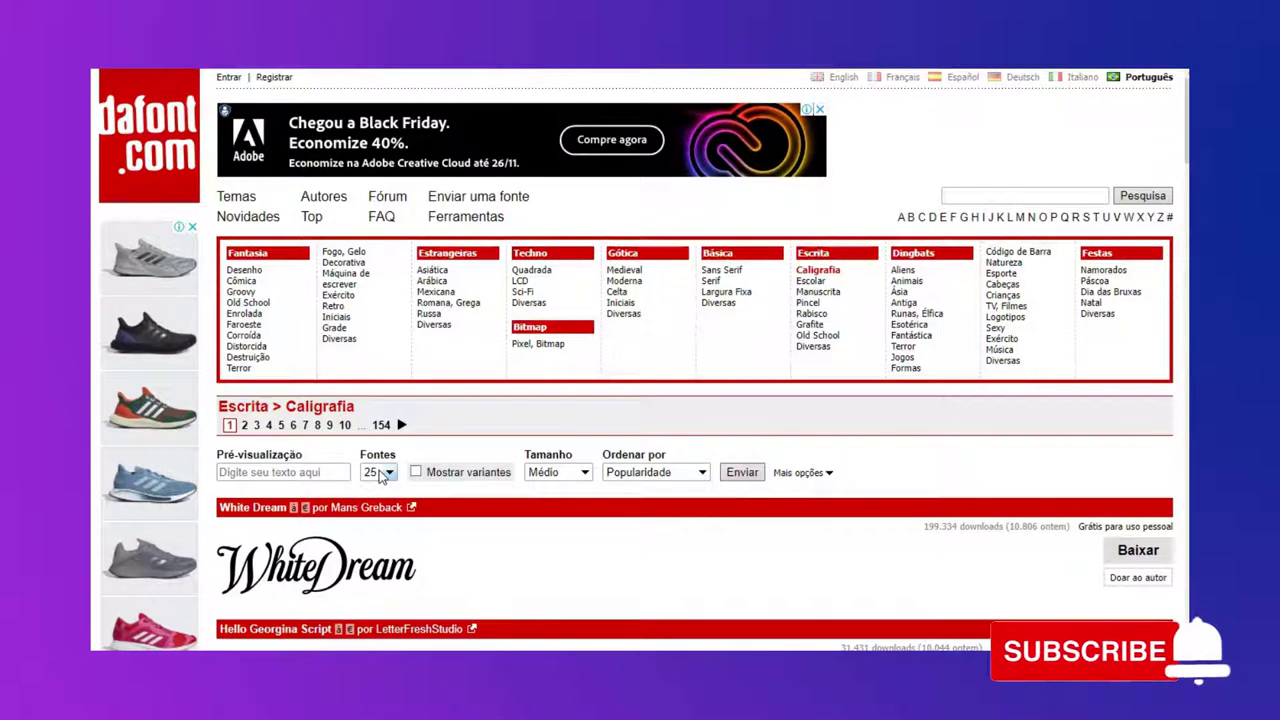
{"action": "left_click", "coordinate": [812, 473]}
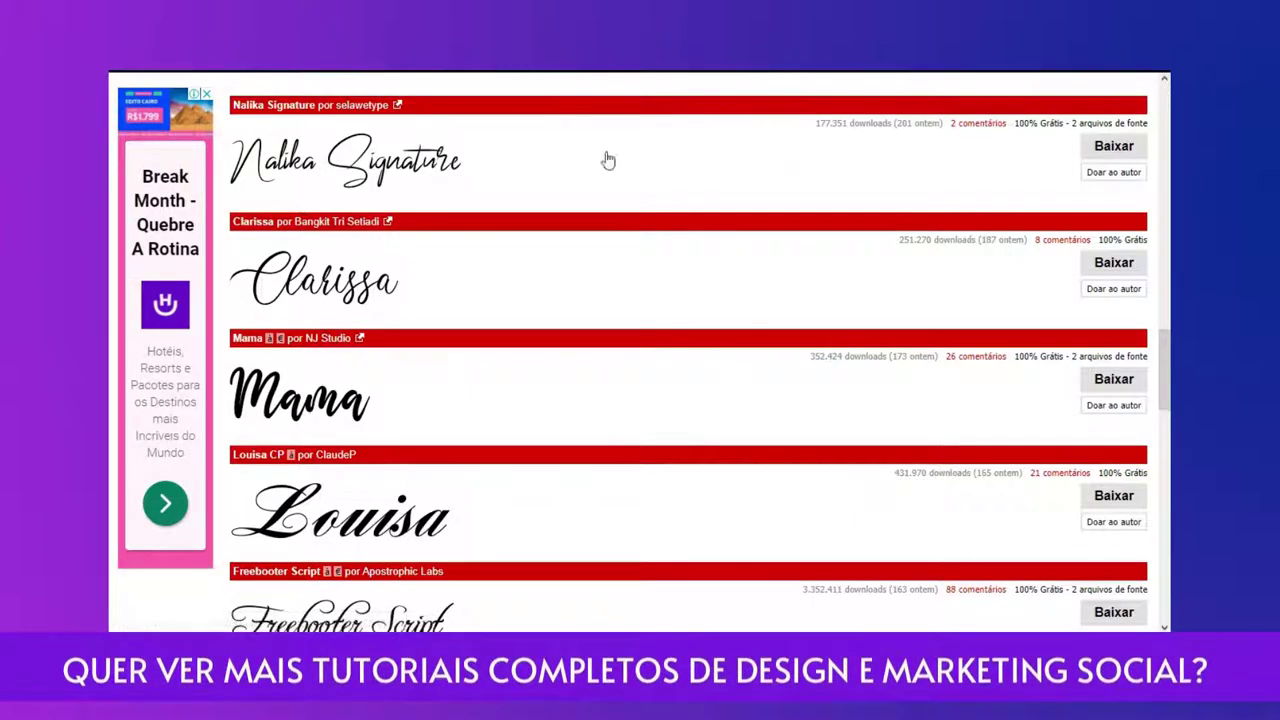
{"action": "left_click", "coordinate": [1113, 263]}
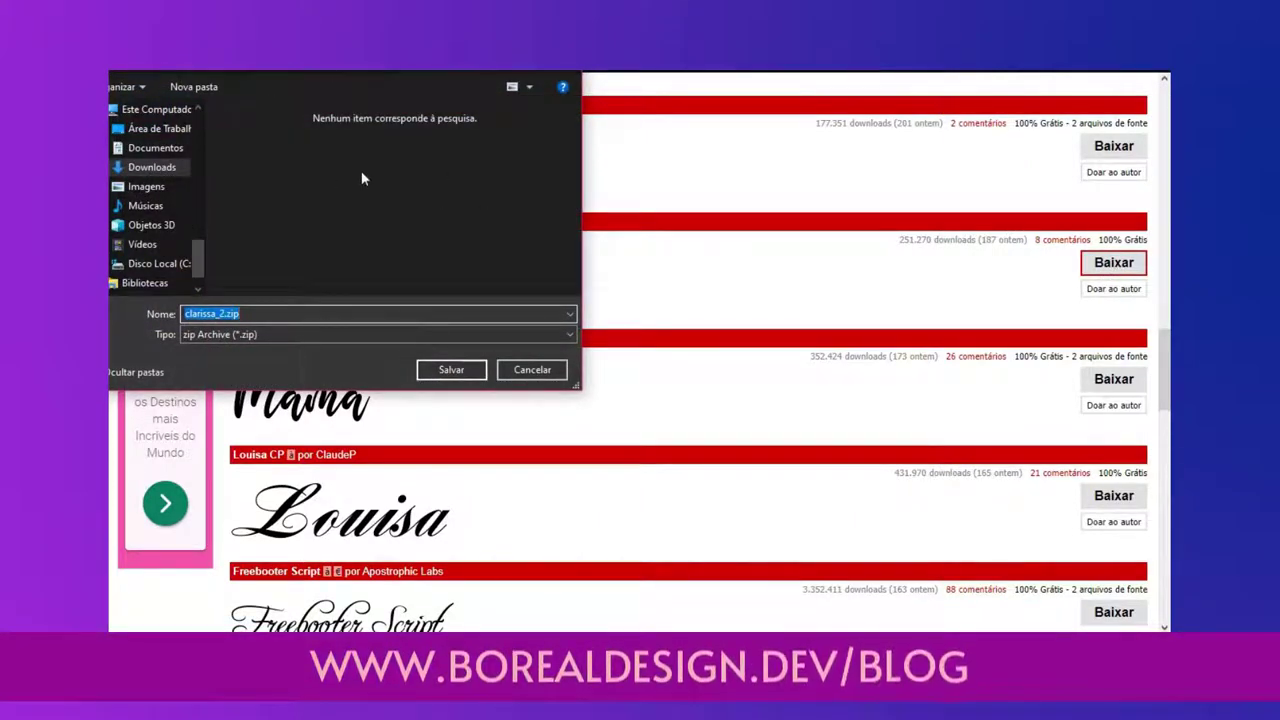
{"action": "left_click", "coordinate": [151, 170]}
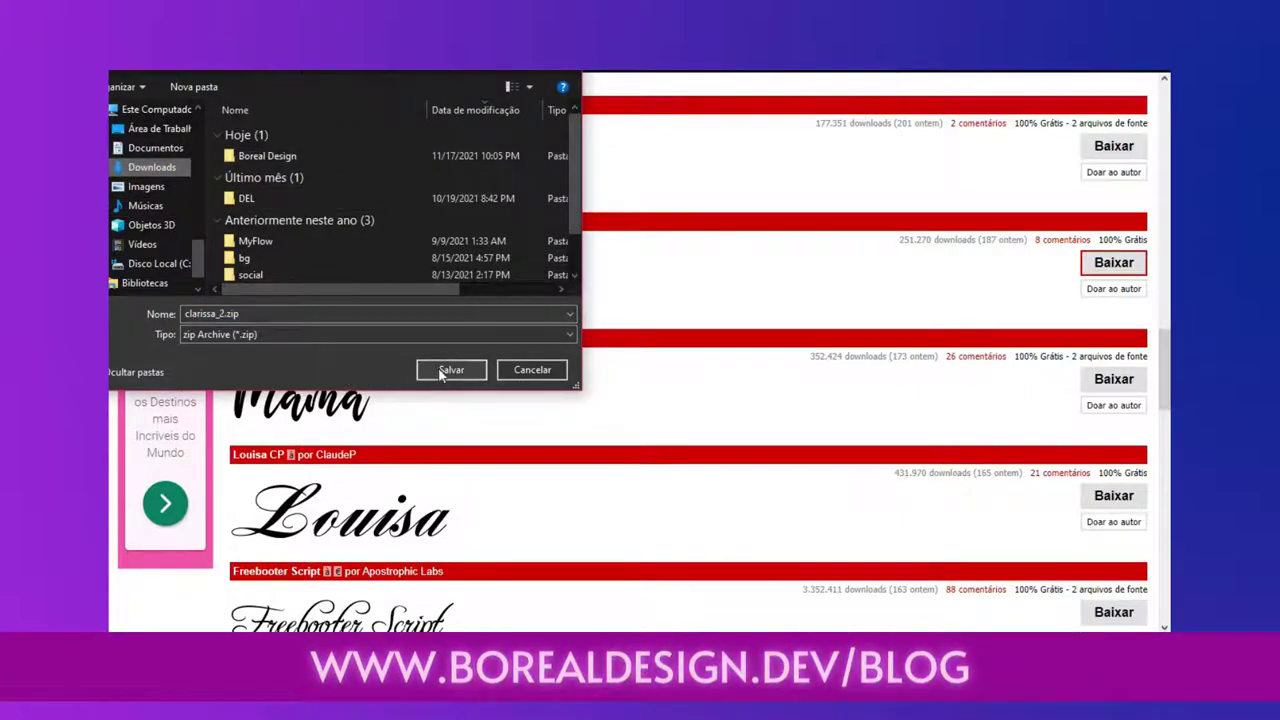
{"action": "left_click", "coordinate": [151, 149]}
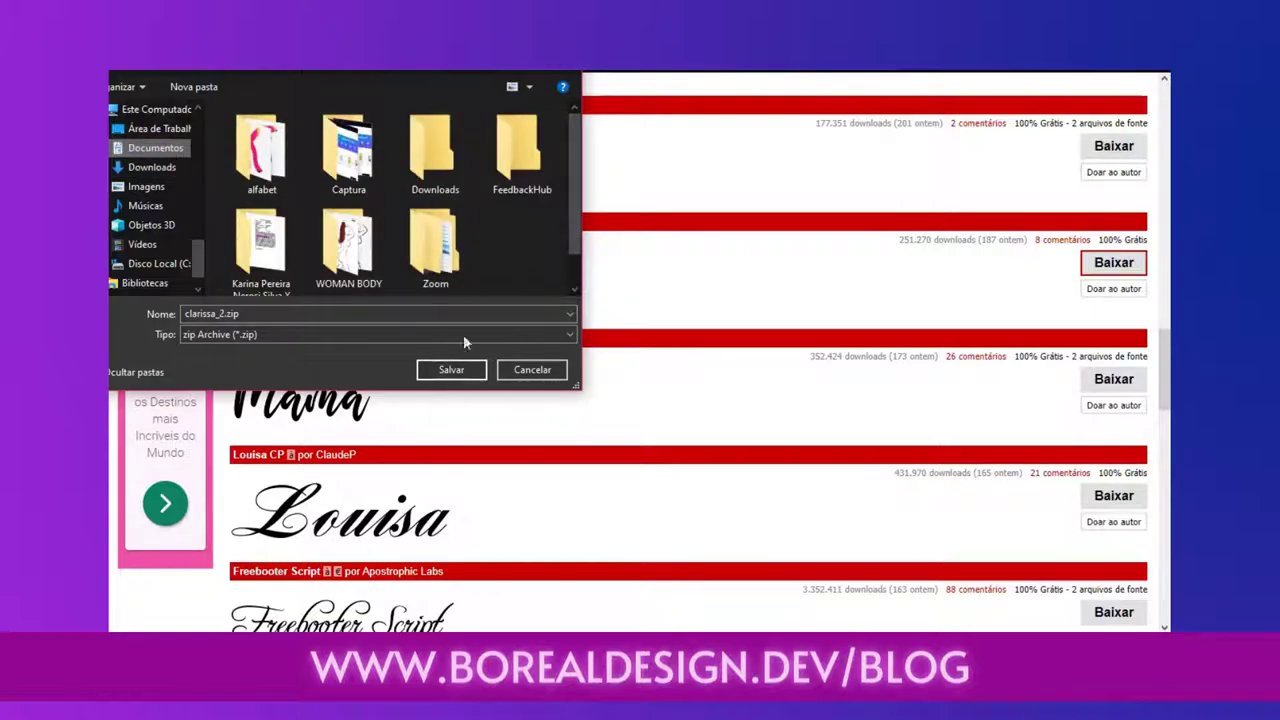
{"action": "left_click", "coordinate": [451, 369]}
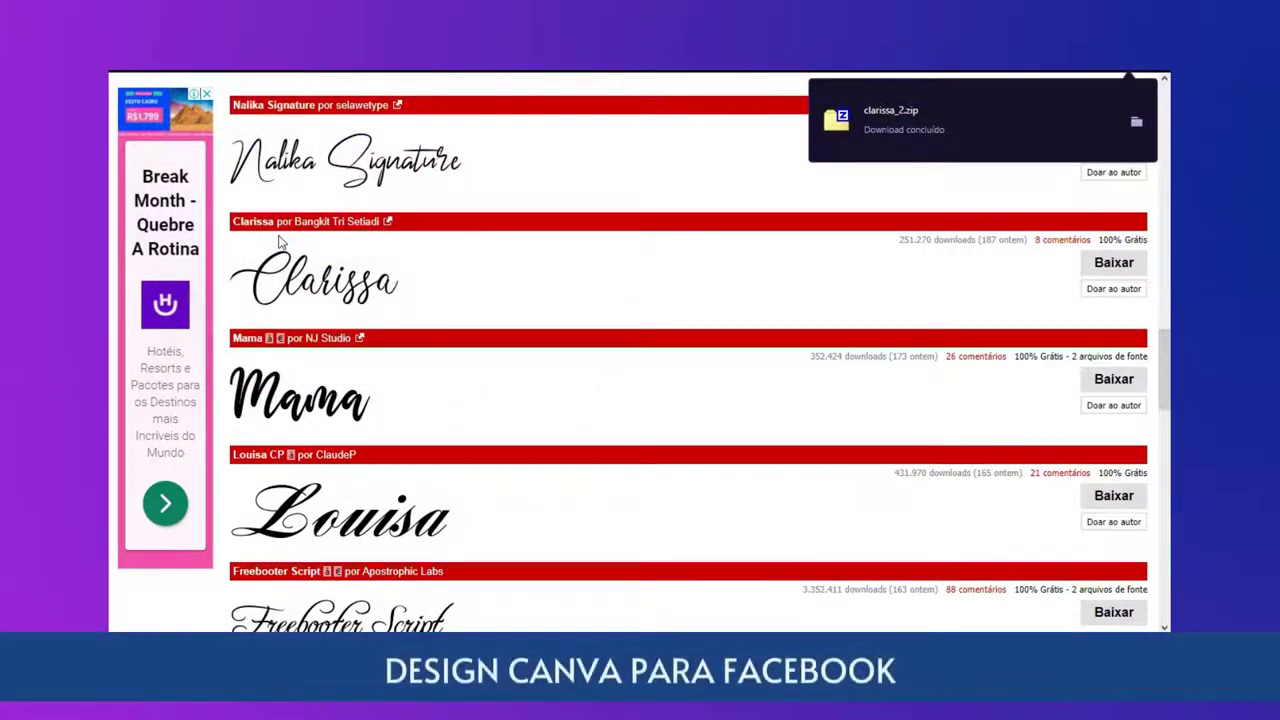
Extract Clarissa.ttf from clarissa_2.zip into the Boreal Design folder in Downloads and close the archive.
{"action": "left_click", "coordinate": [920, 114]}
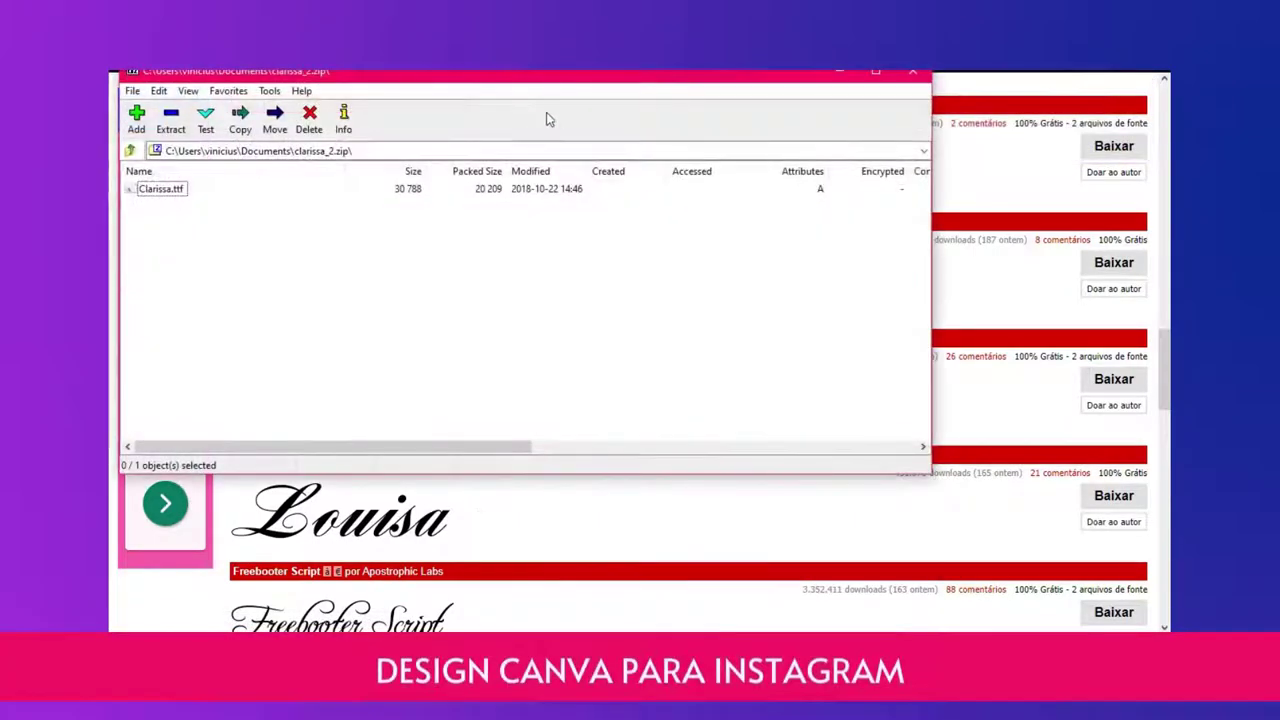
{"action": "right_click", "coordinate": [148, 190]}
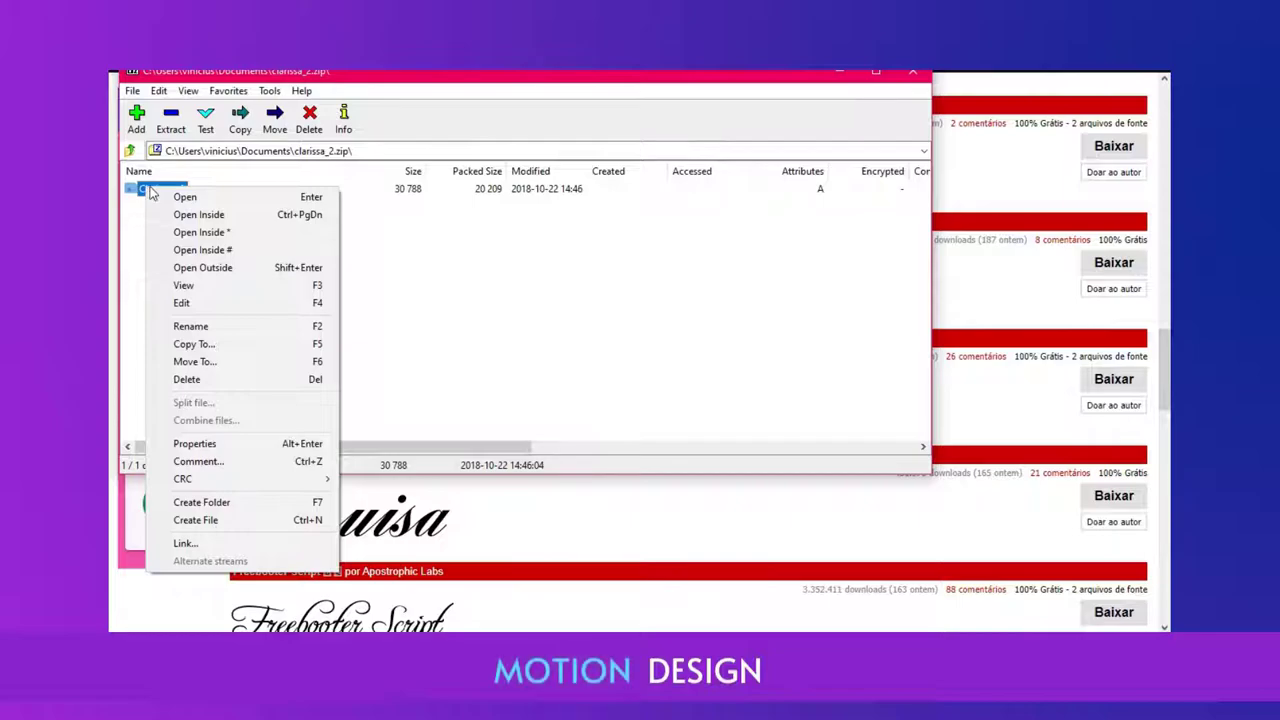
{"action": "left_click", "coordinate": [226, 344]}
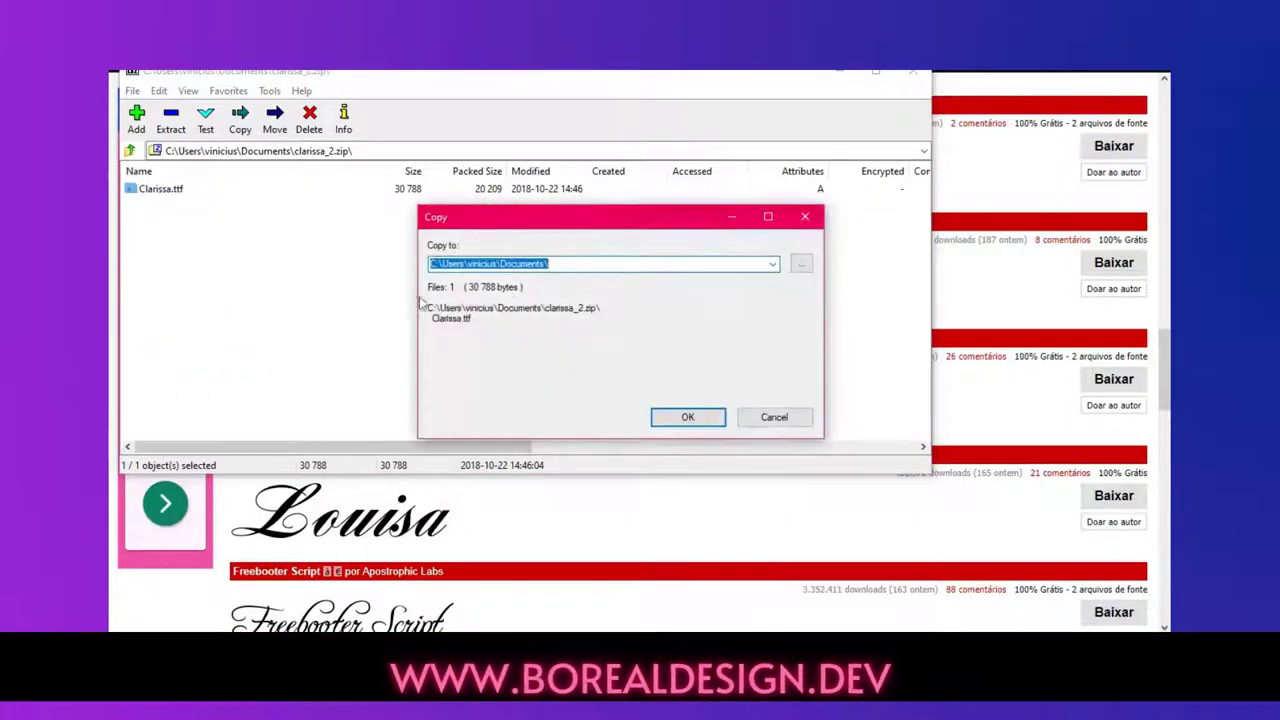
{"action": "left_click", "coordinate": [801, 263]}
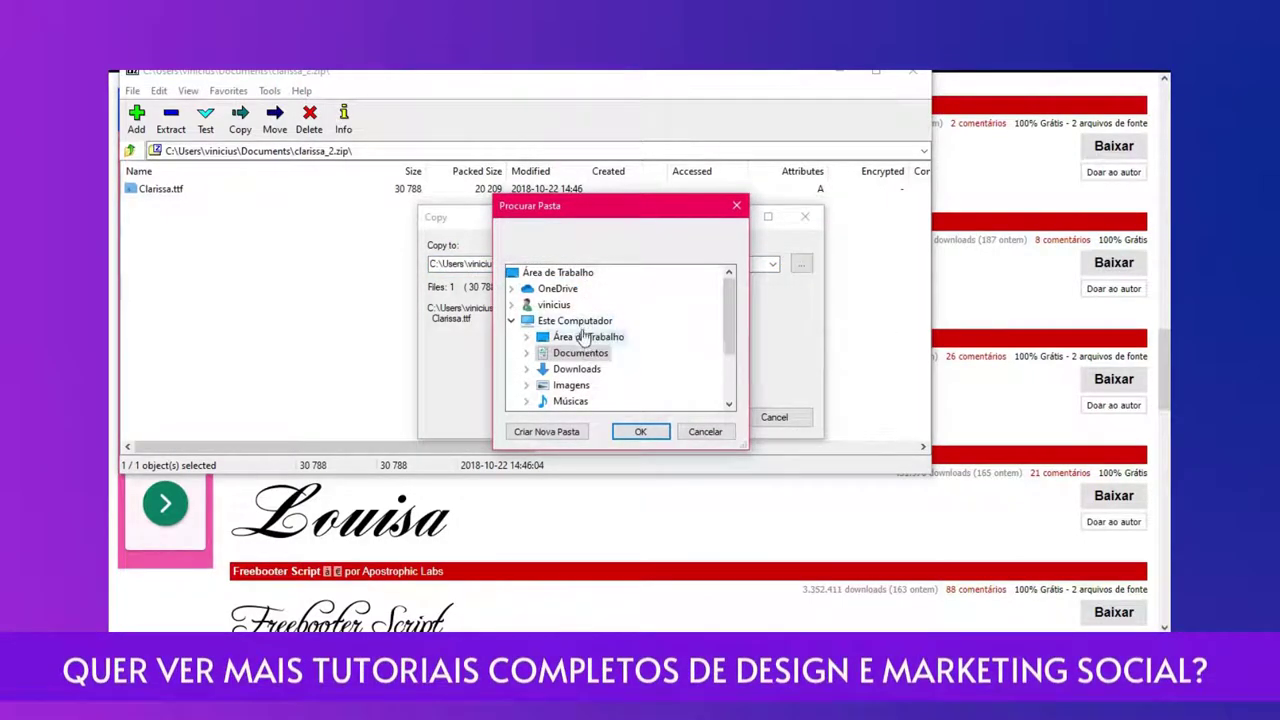
{"action": "left_click", "coordinate": [565, 337]}
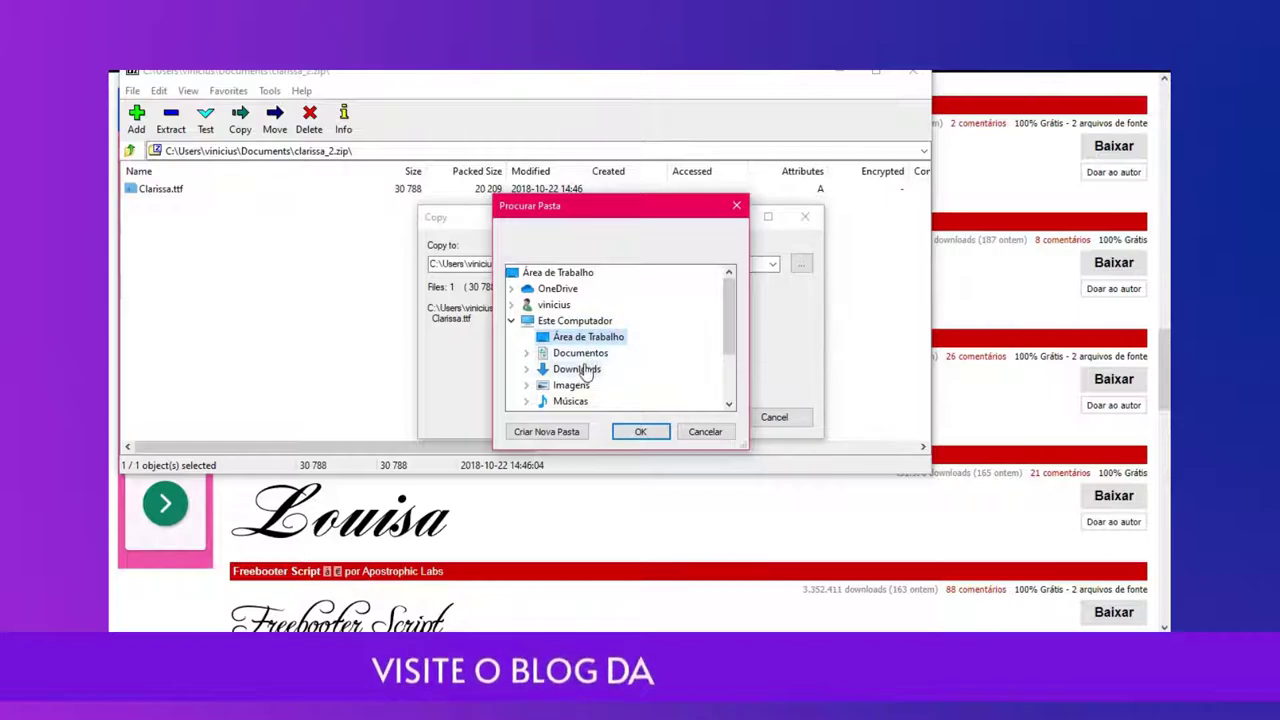
{"action": "left_click", "coordinate": [576, 369]}
{"action": "left_click", "coordinate": [597, 337]}
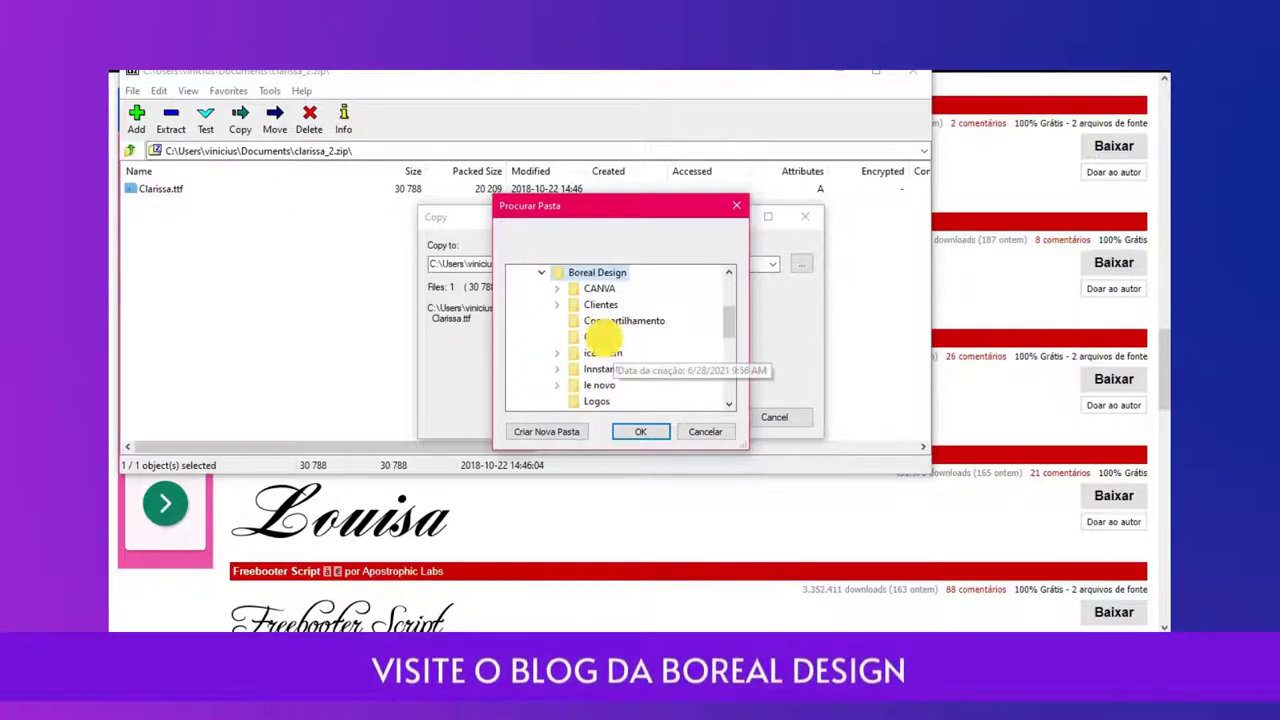
{"action": "left_click", "coordinate": [638, 436]}
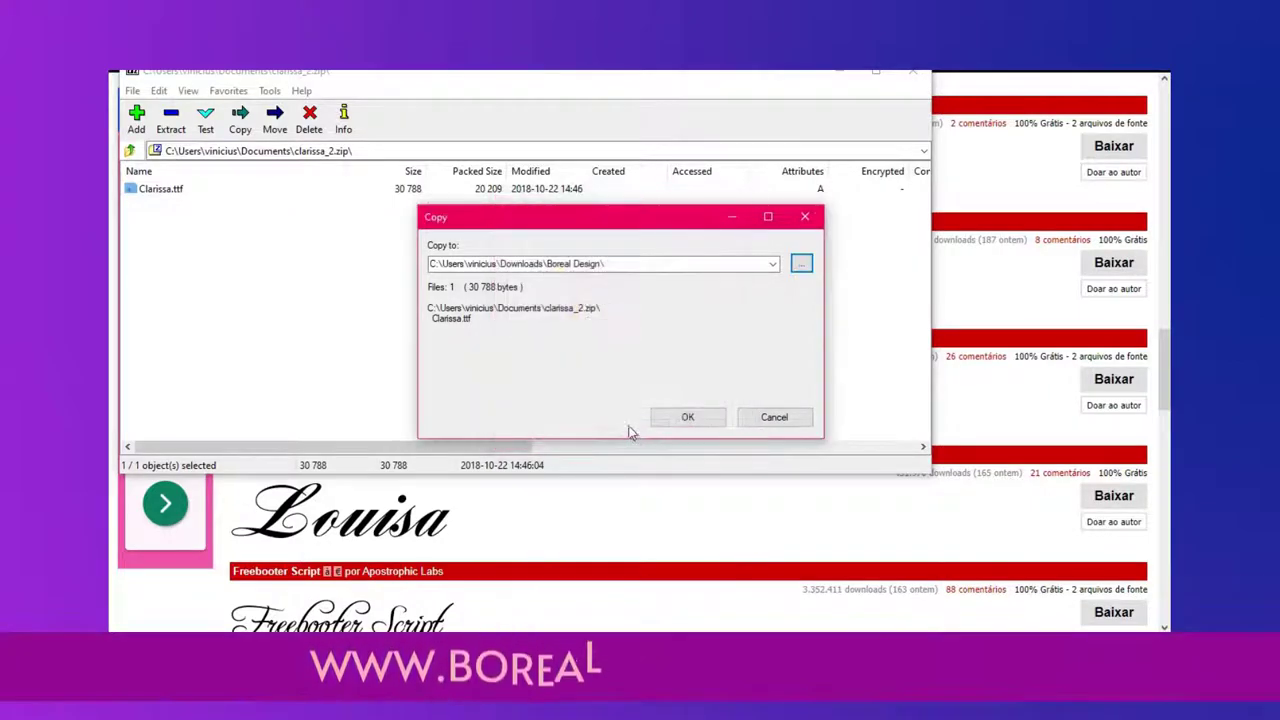
{"action": "left_click", "coordinate": [680, 416]}
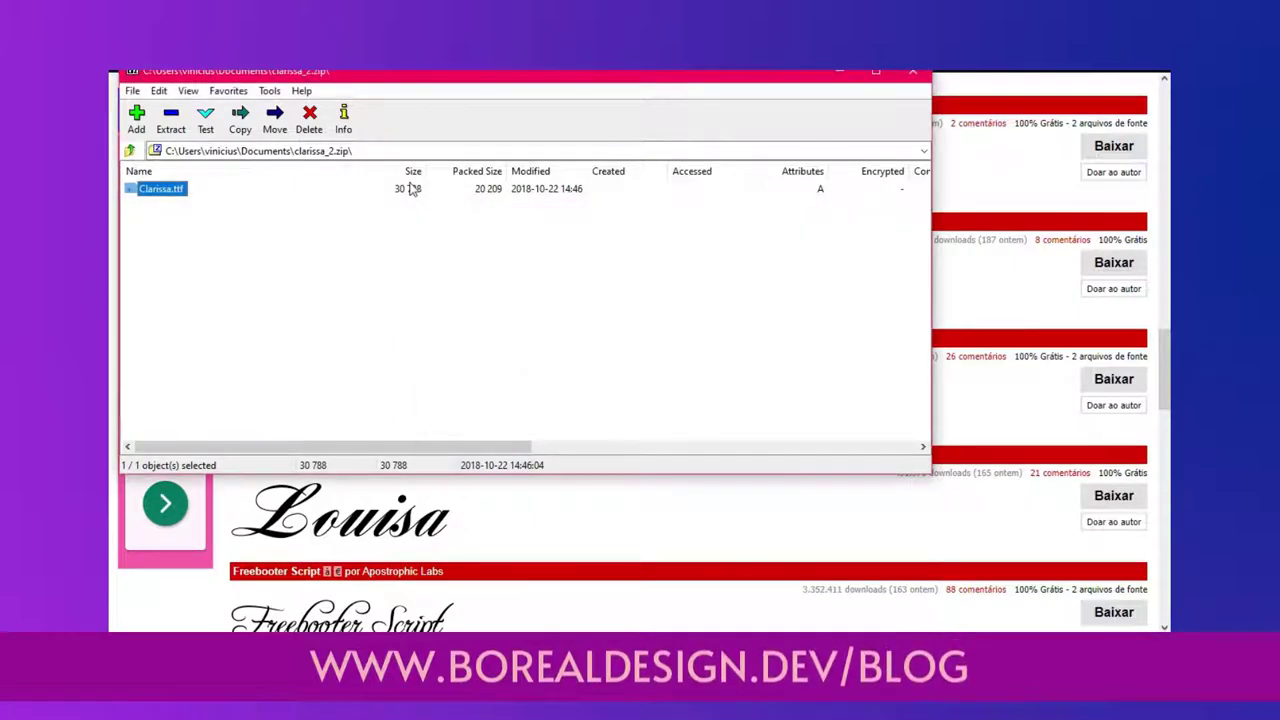
{"action": "left_click", "coordinate": [918, 75]}
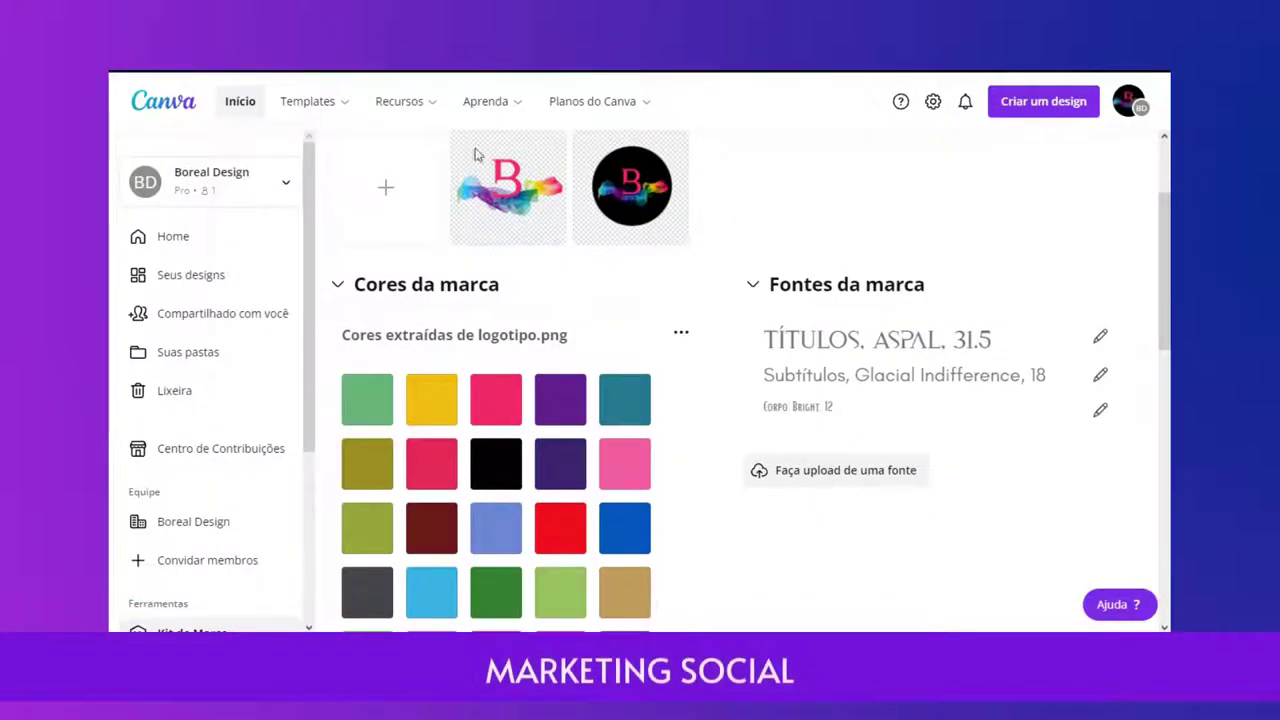
Upload Clarissa.ttf to the brand fonts and confirm the right to use it.
{"action": "mouse_move", "coordinate": [480, 248]}
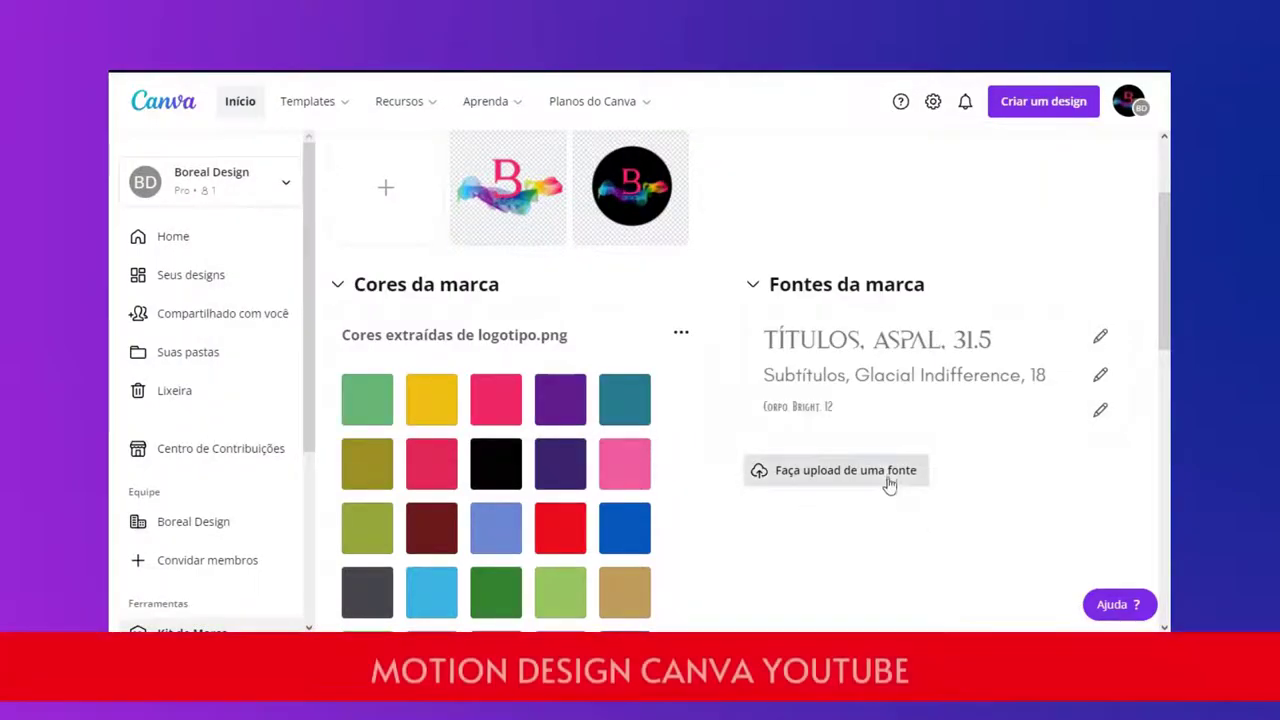
{"action": "left_click", "coordinate": [890, 478]}
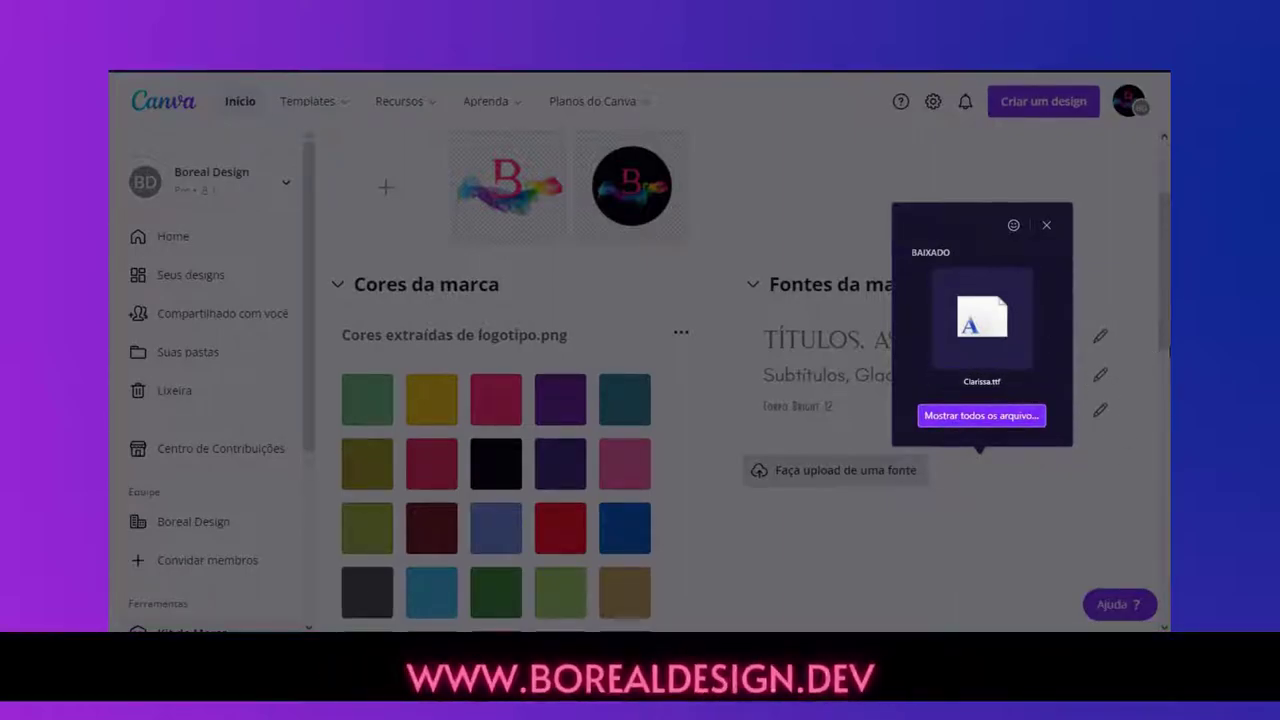
{"action": "left_click_drag", "start_coordinate": [967, 328], "coordinate": [575, 322]}
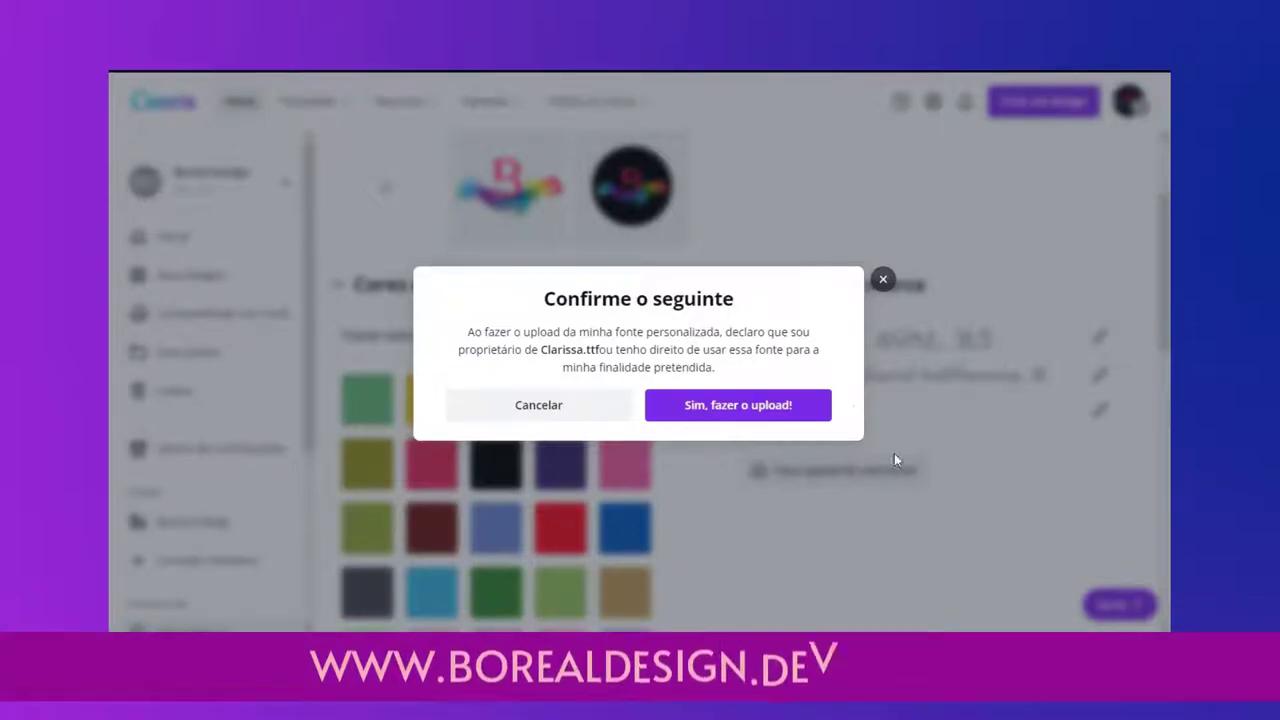
{"action": "left_click", "coordinate": [758, 407]}
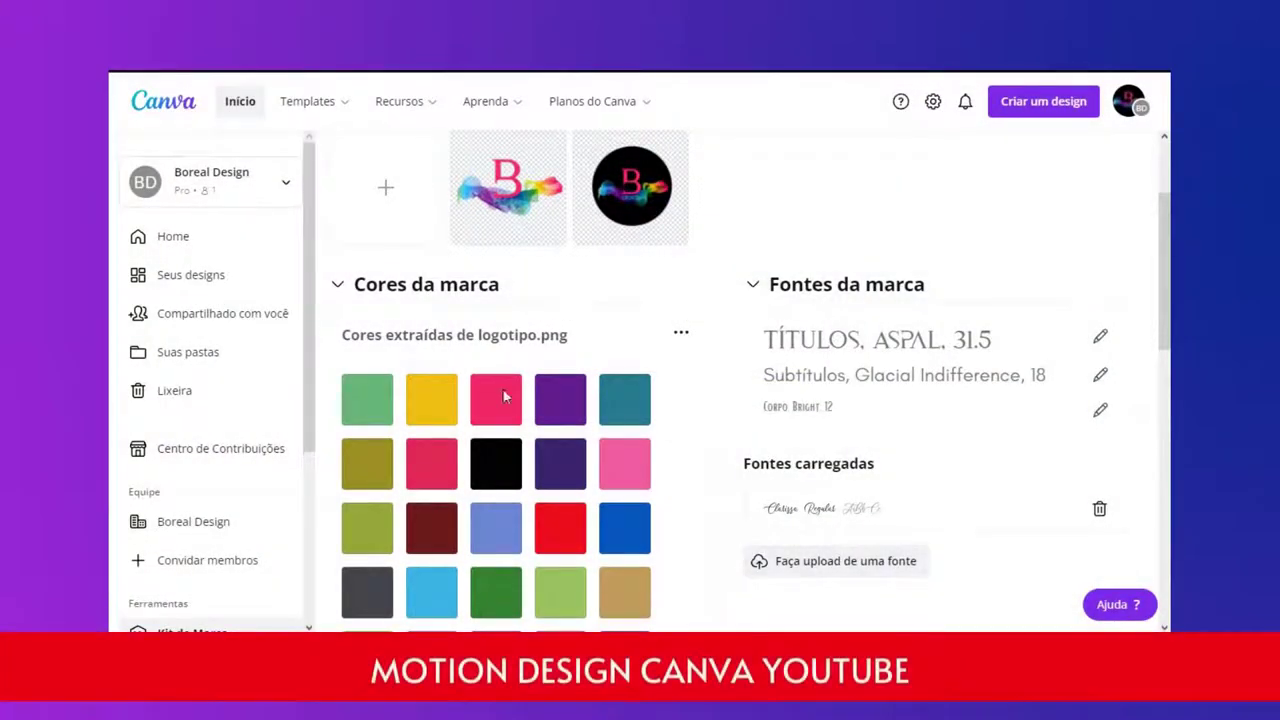
Look over the finished brand kit and create a blank Instagram post design.
{"action": "scroll", "coordinate": [731, 366], "scroll_direction": "up", "scroll_amount": 2}
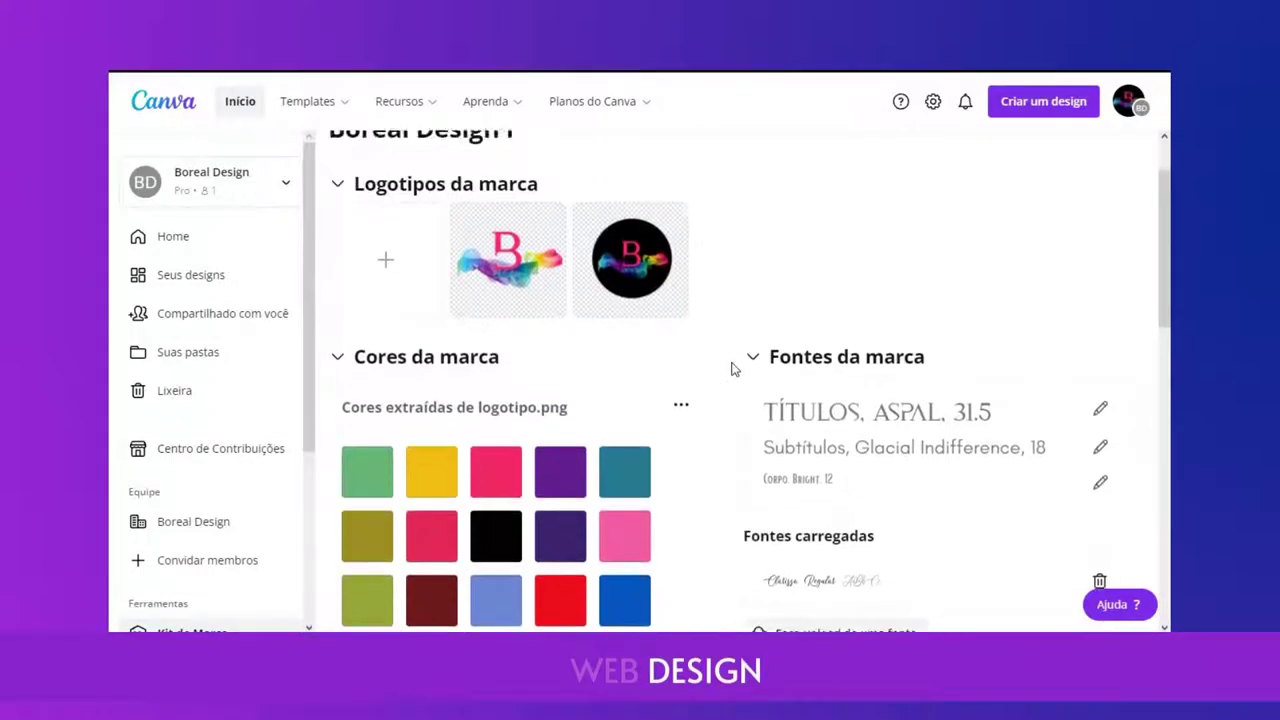
{"action": "scroll", "coordinate": [731, 369], "scroll_direction": "up", "scroll_amount": 2}
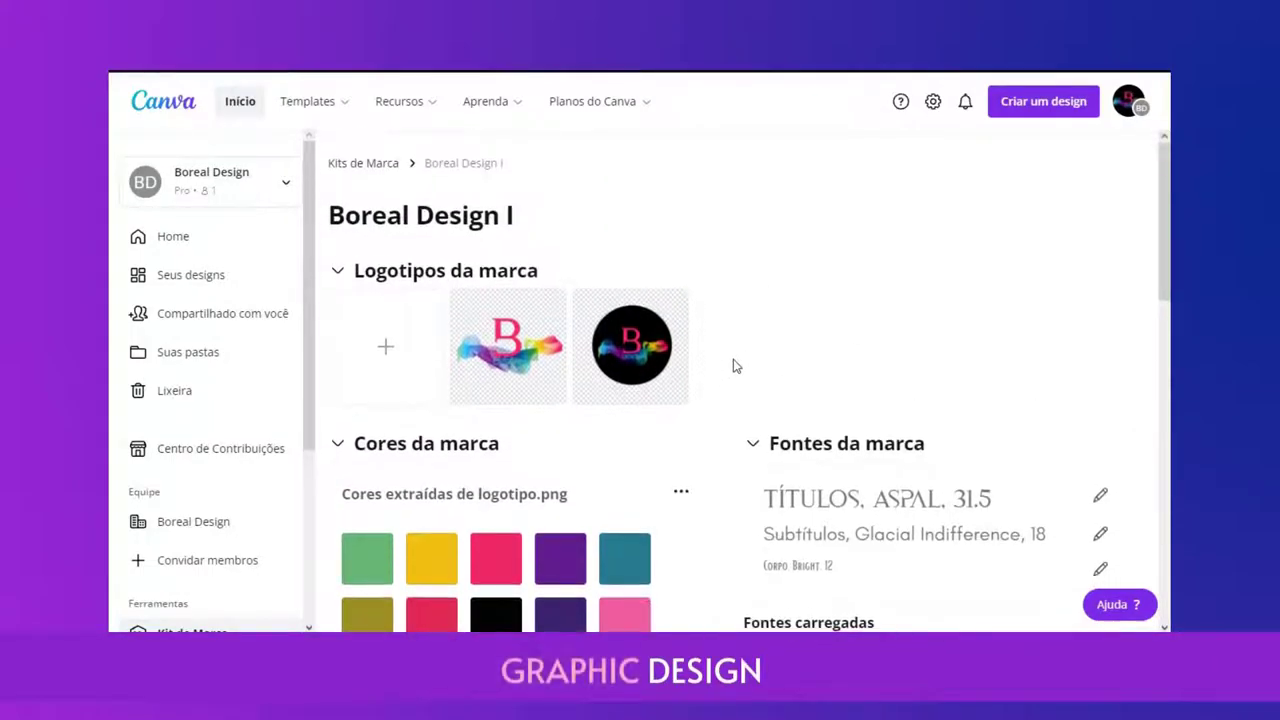
{"action": "scroll", "coordinate": [735, 364], "scroll_direction": "down", "scroll_amount": 3}
{"action": "scroll", "coordinate": [624, 370], "scroll_direction": "down", "scroll_amount": 3}
{"action": "scroll", "coordinate": [624, 368], "scroll_direction": "down", "scroll_amount": 10}
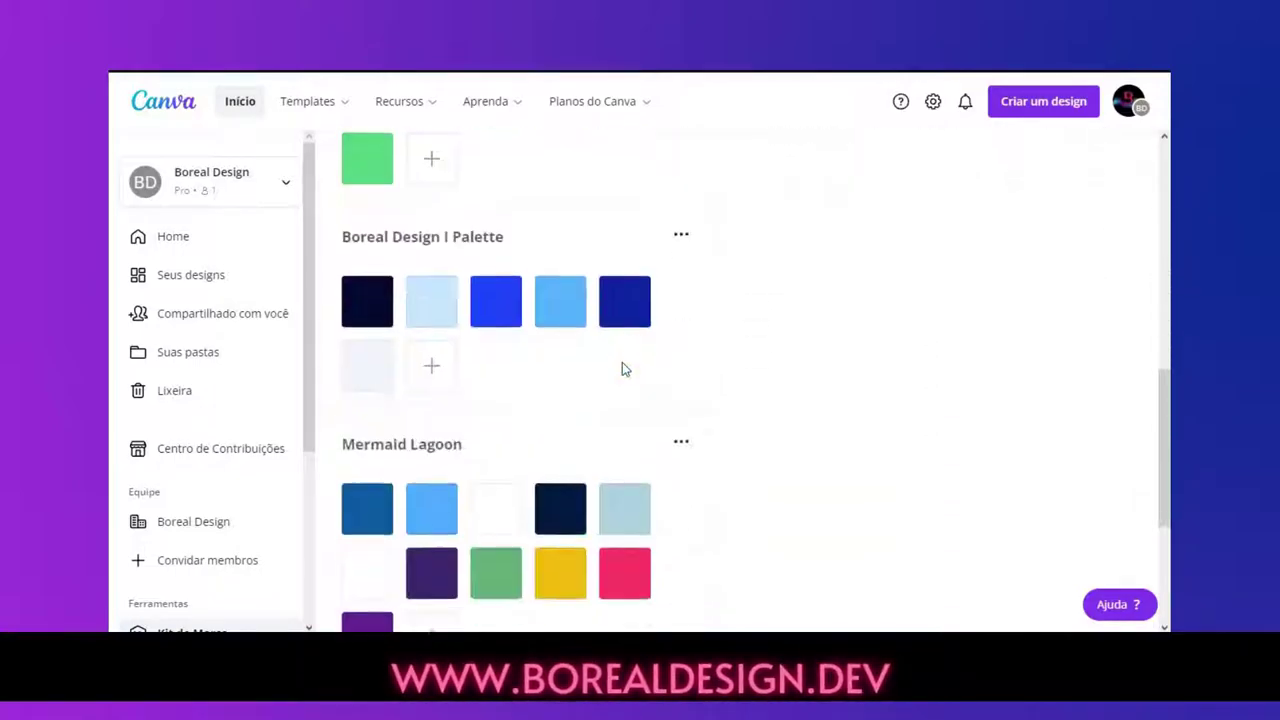
{"action": "scroll", "coordinate": [985, 432], "scroll_direction": "up", "scroll_amount": 4}
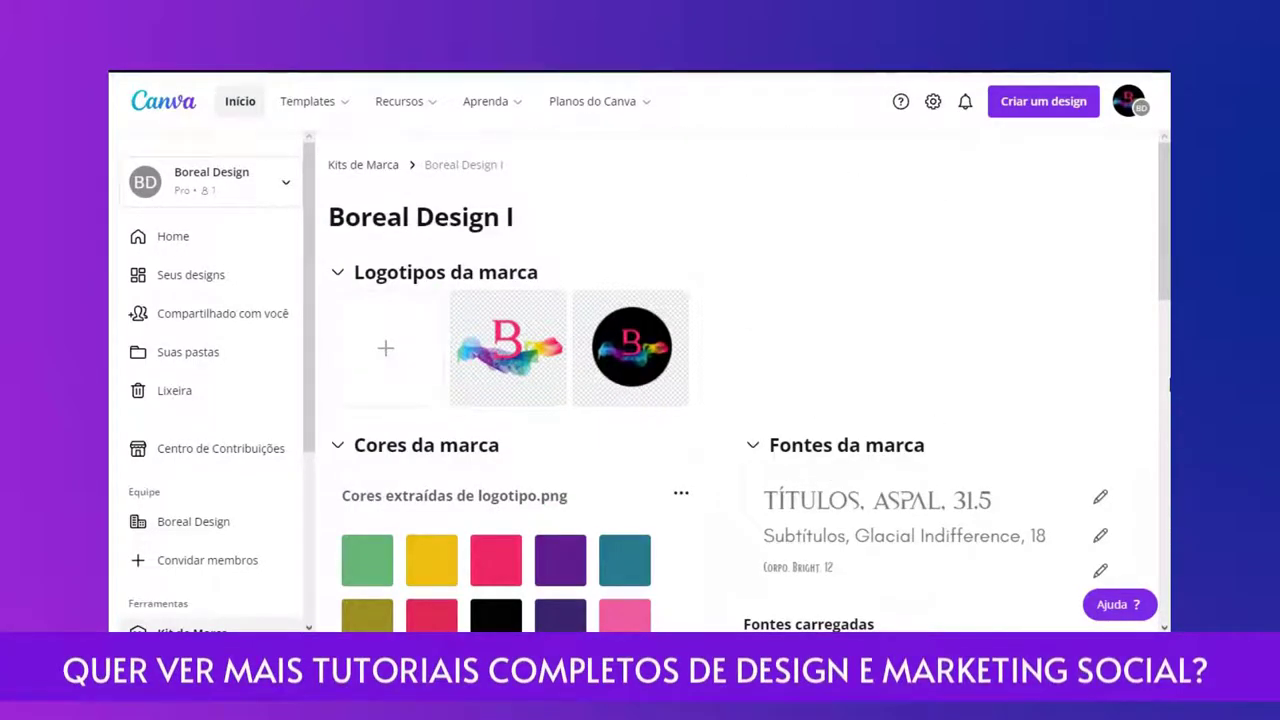
{"action": "left_click", "coordinate": [1044, 112]}
{"action": "left_click", "coordinate": [934, 236]}
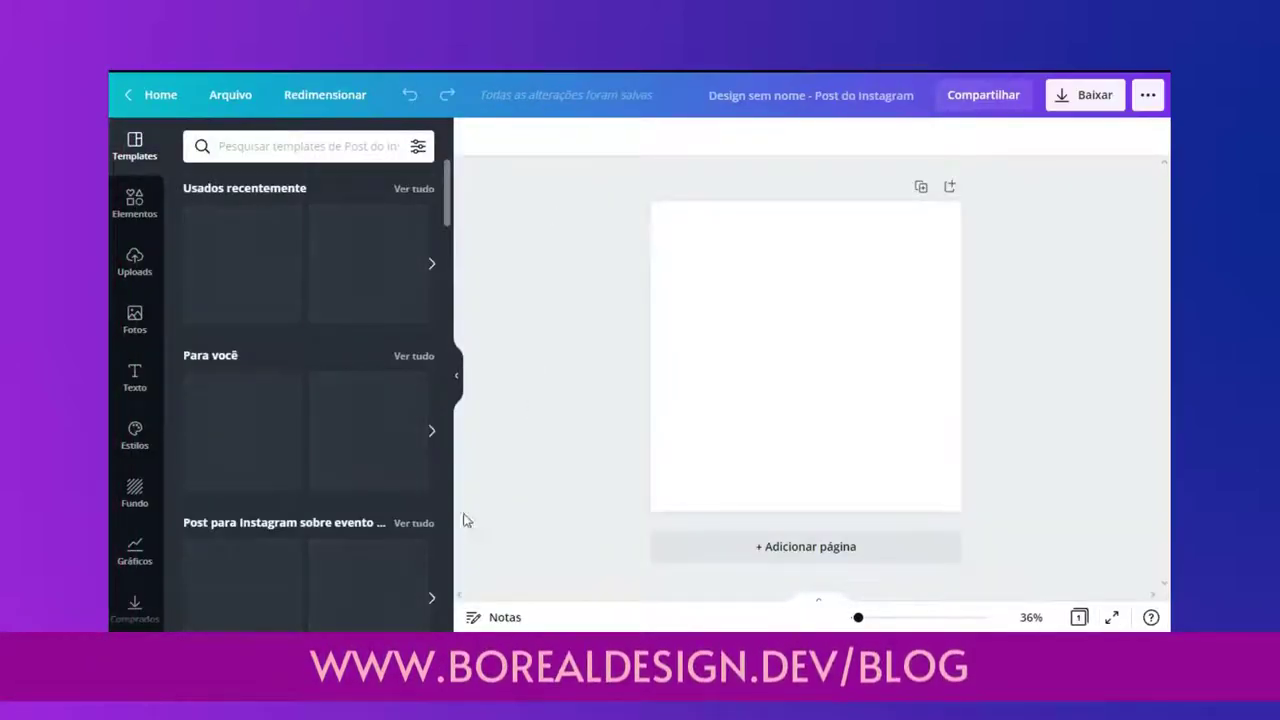
Switch the logo collection to the Boreal Design I brand kit and insert its round black logo on the page.
{"action": "scroll", "coordinate": [125, 385], "scroll_direction": "down", "scroll_amount": 5}
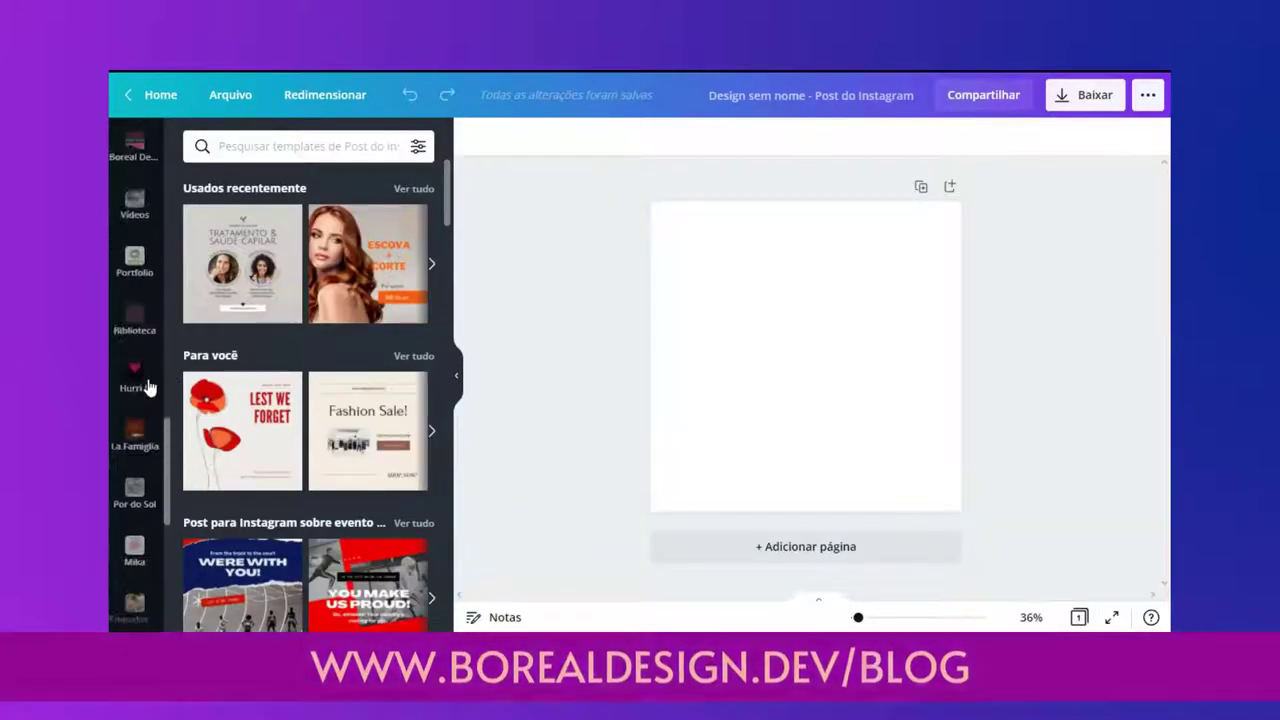
{"action": "left_click", "coordinate": [124, 490]}
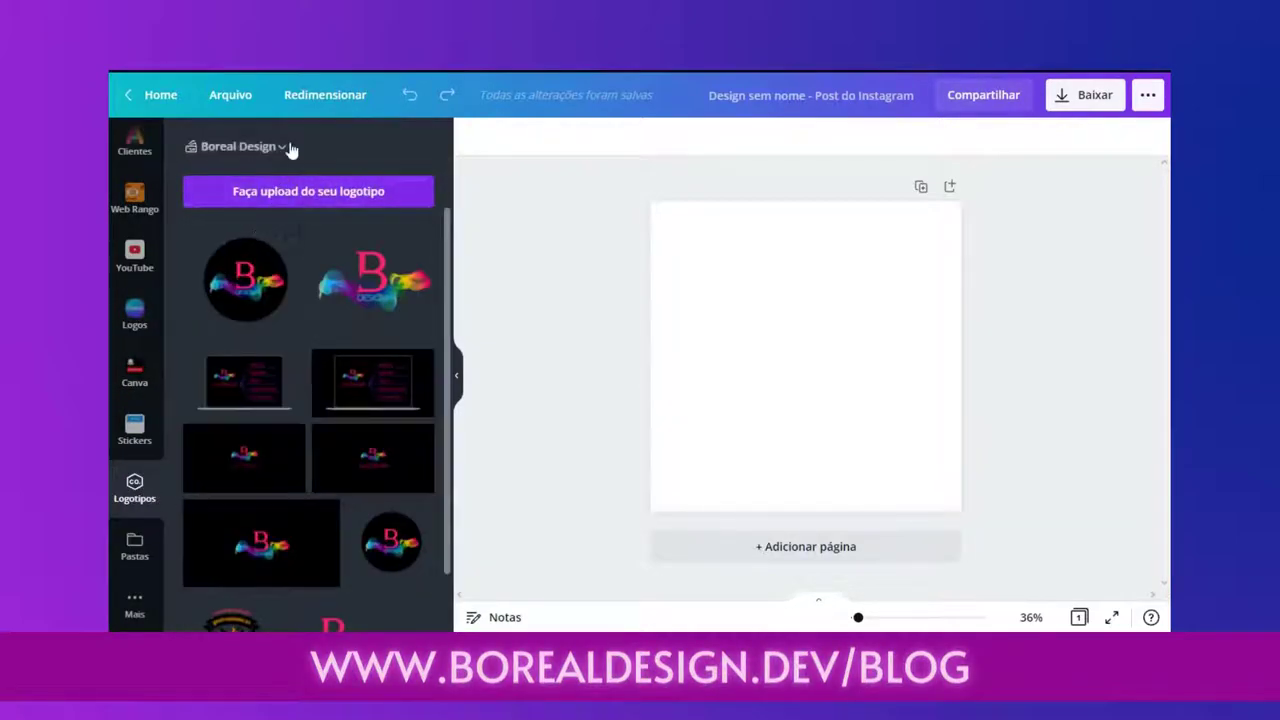
{"action": "left_click", "coordinate": [288, 146]}
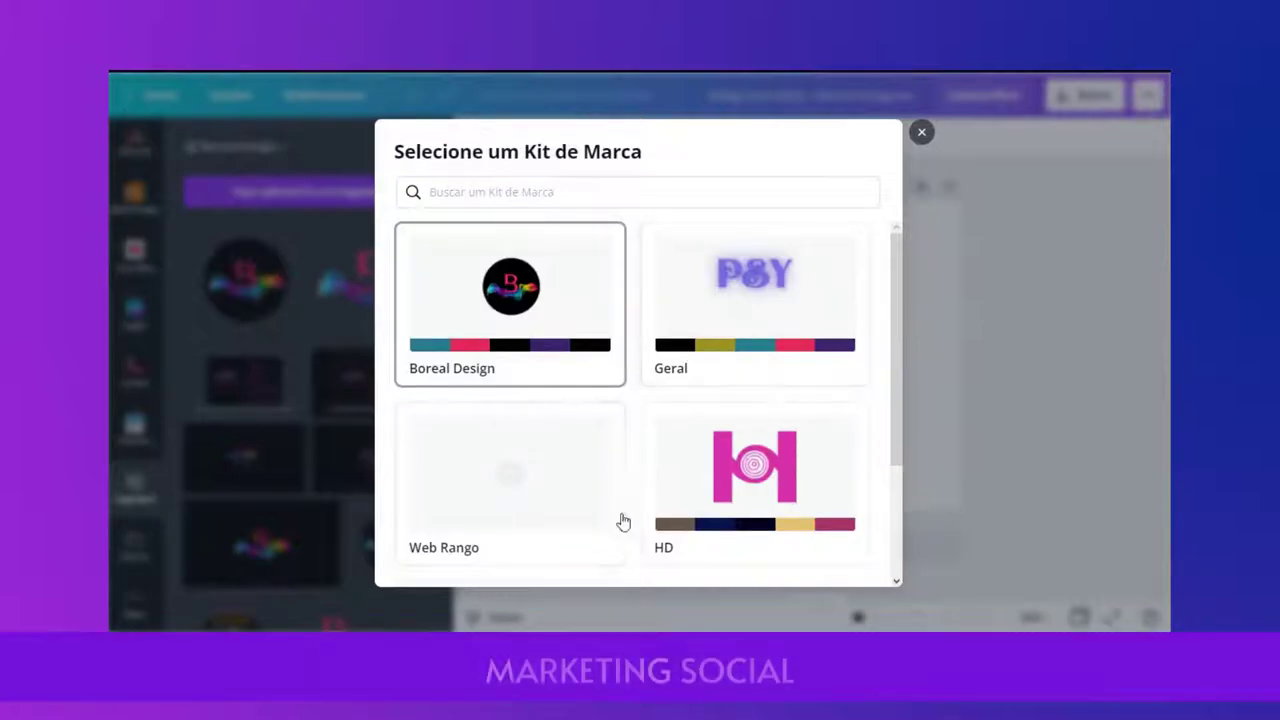
{"action": "scroll", "coordinate": [640, 460], "scroll_direction": "down", "scroll_amount": 3}
{"action": "left_click", "coordinate": [496, 520]}
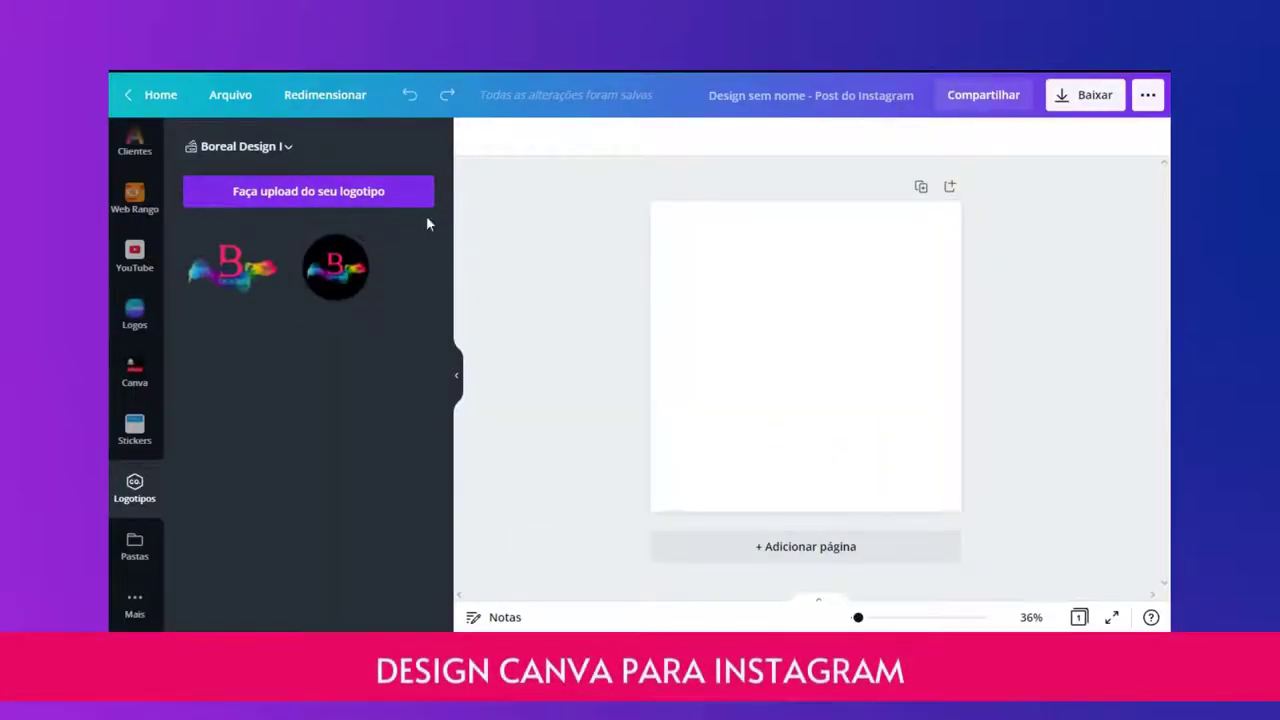
{"action": "left_click", "coordinate": [340, 266]}
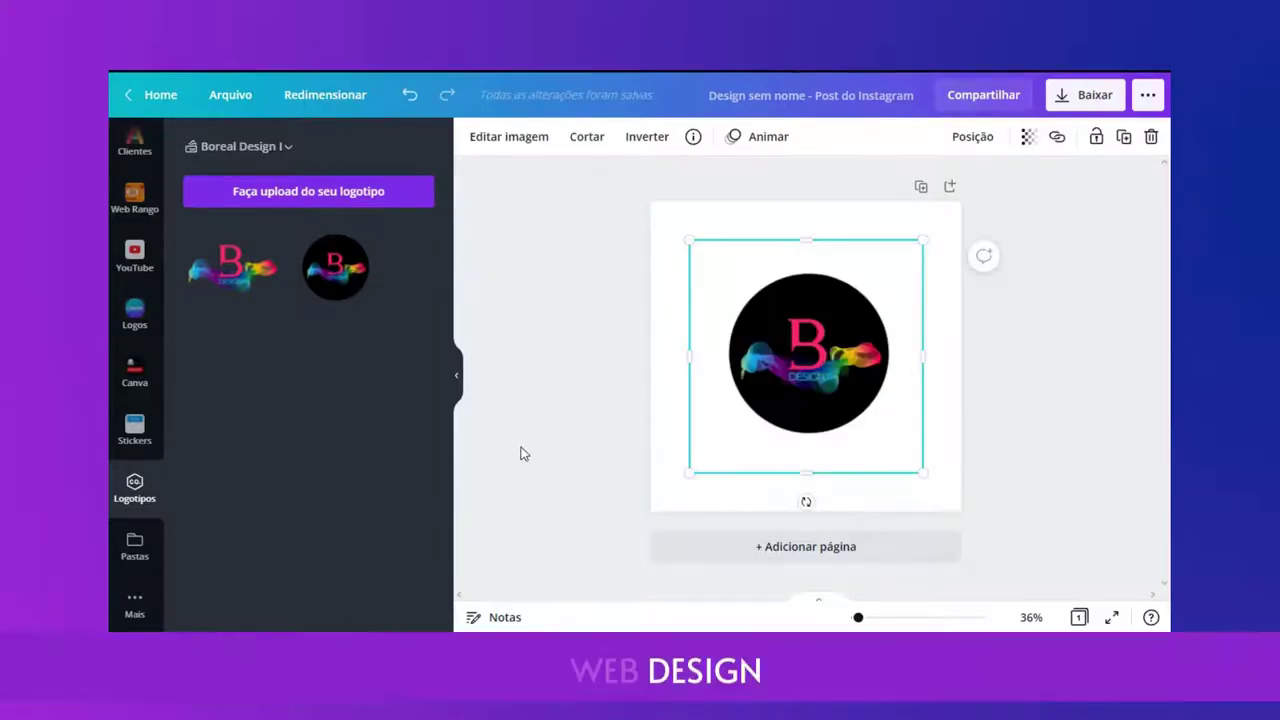
Open the page background's colour choices and examine the Boreal Design I palettes offered there.
{"action": "left_click", "coordinate": [729, 220]}
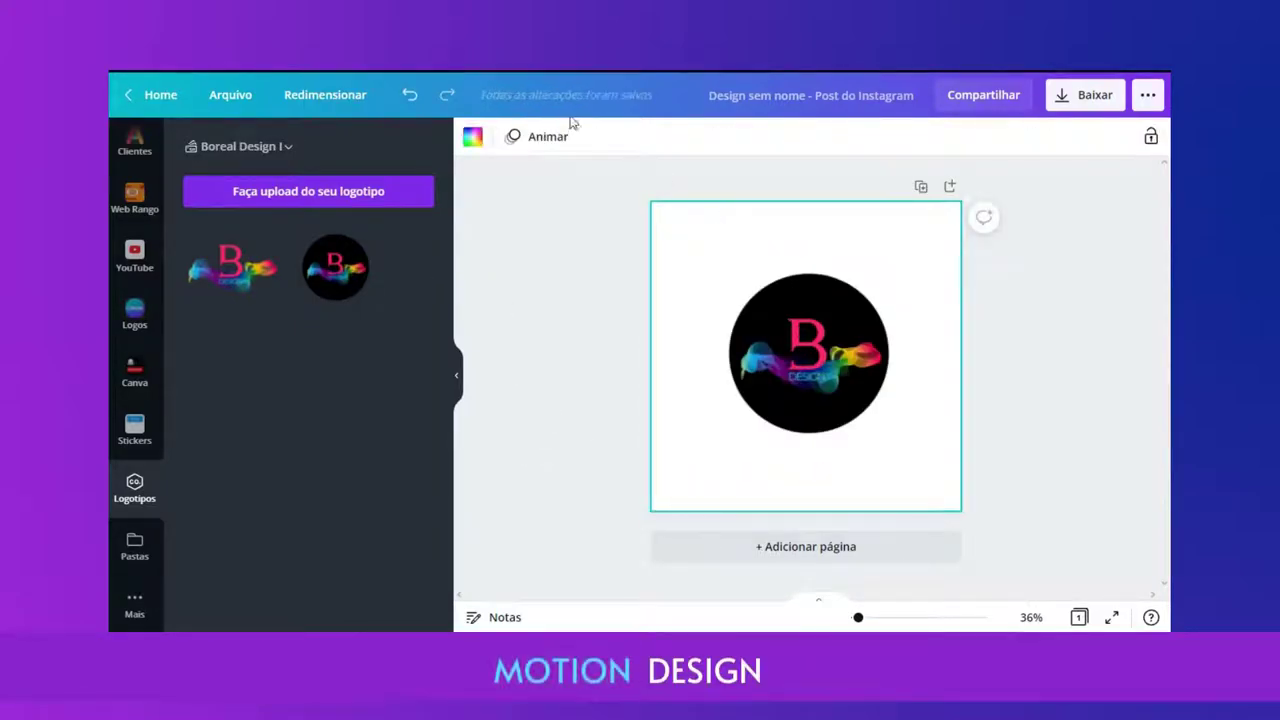
{"action": "left_click", "coordinate": [471, 139]}
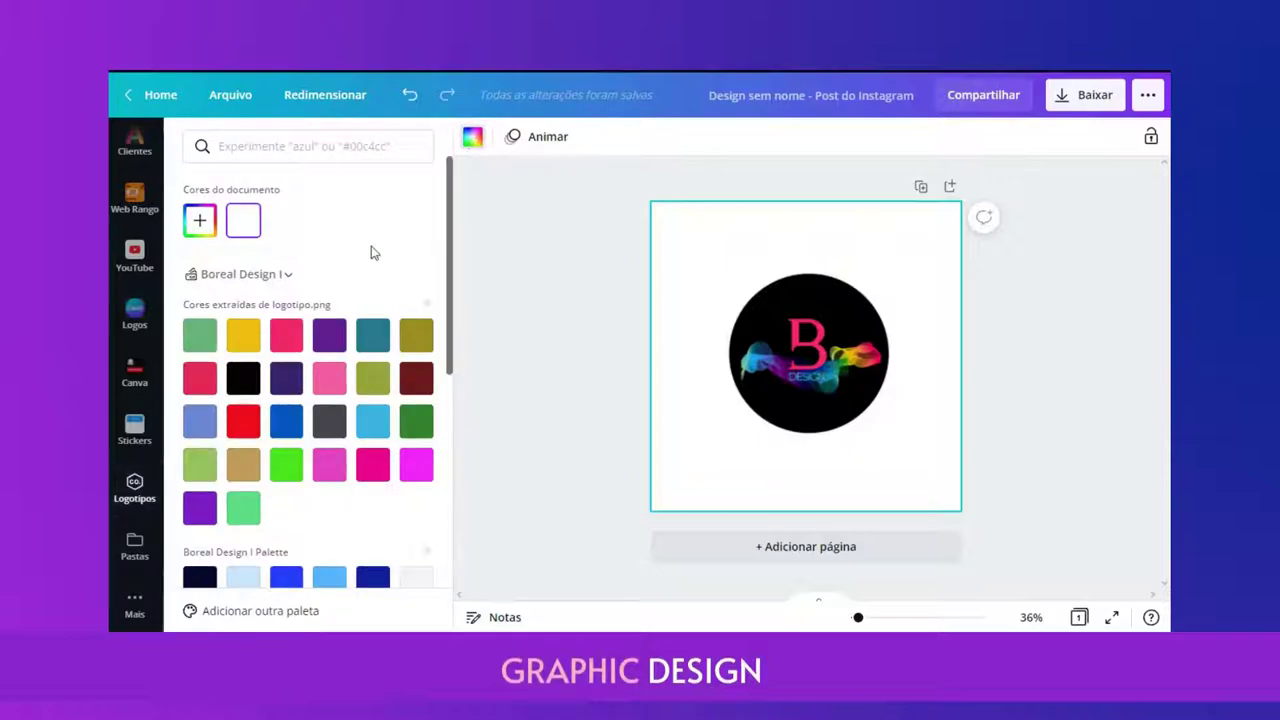
{"action": "scroll", "coordinate": [310, 303], "scroll_direction": "down", "scroll_amount": 6}
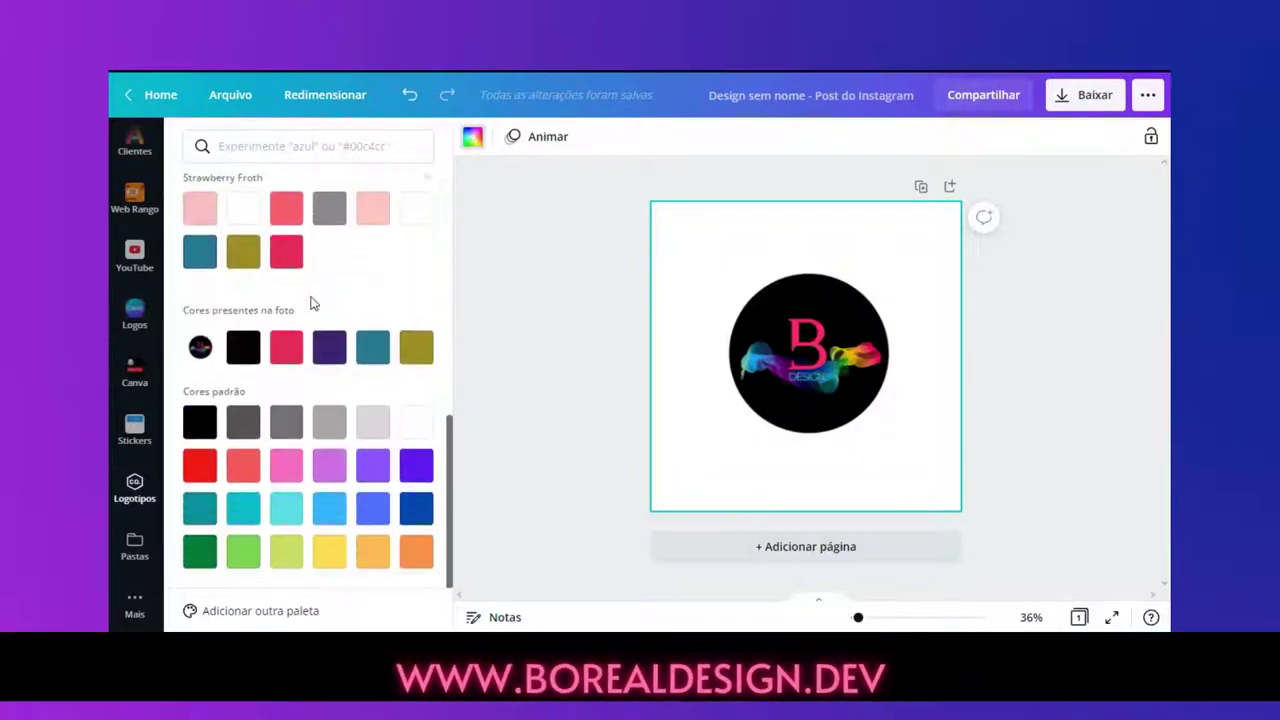
{"action": "scroll", "coordinate": [312, 300], "scroll_direction": "up", "scroll_amount": 6}
{"action": "scroll", "coordinate": [318, 296], "scroll_direction": "up", "scroll_amount": 1}
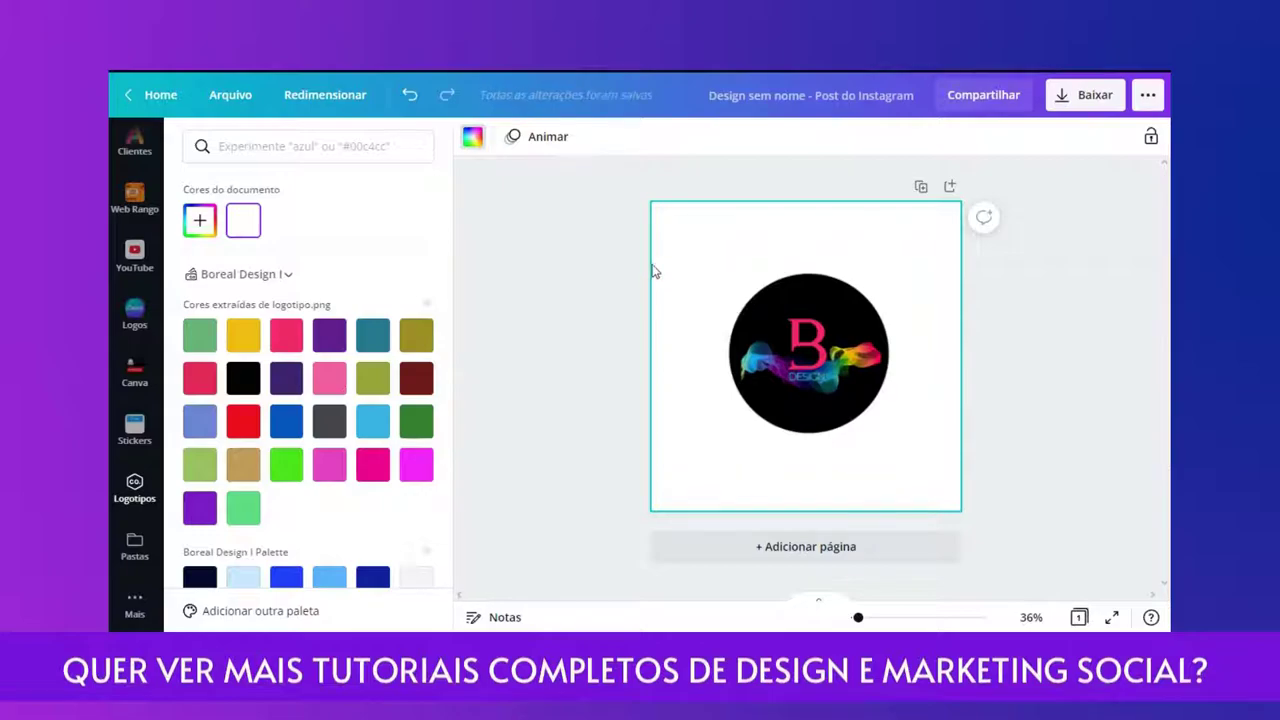
Add a title in the Boreal Design I brand style and place it just above the round logo.
{"action": "scroll", "coordinate": [150, 370], "scroll_direction": "up", "scroll_amount": 5}
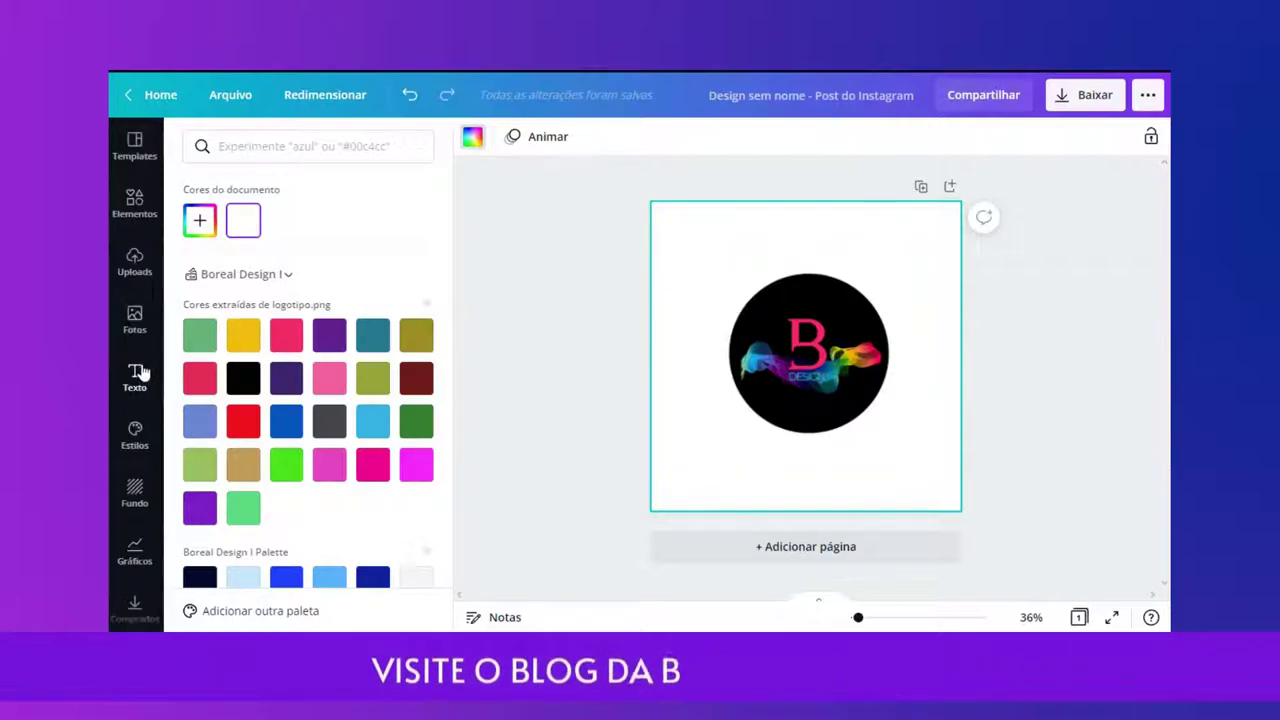
{"action": "left_click", "coordinate": [134, 376]}
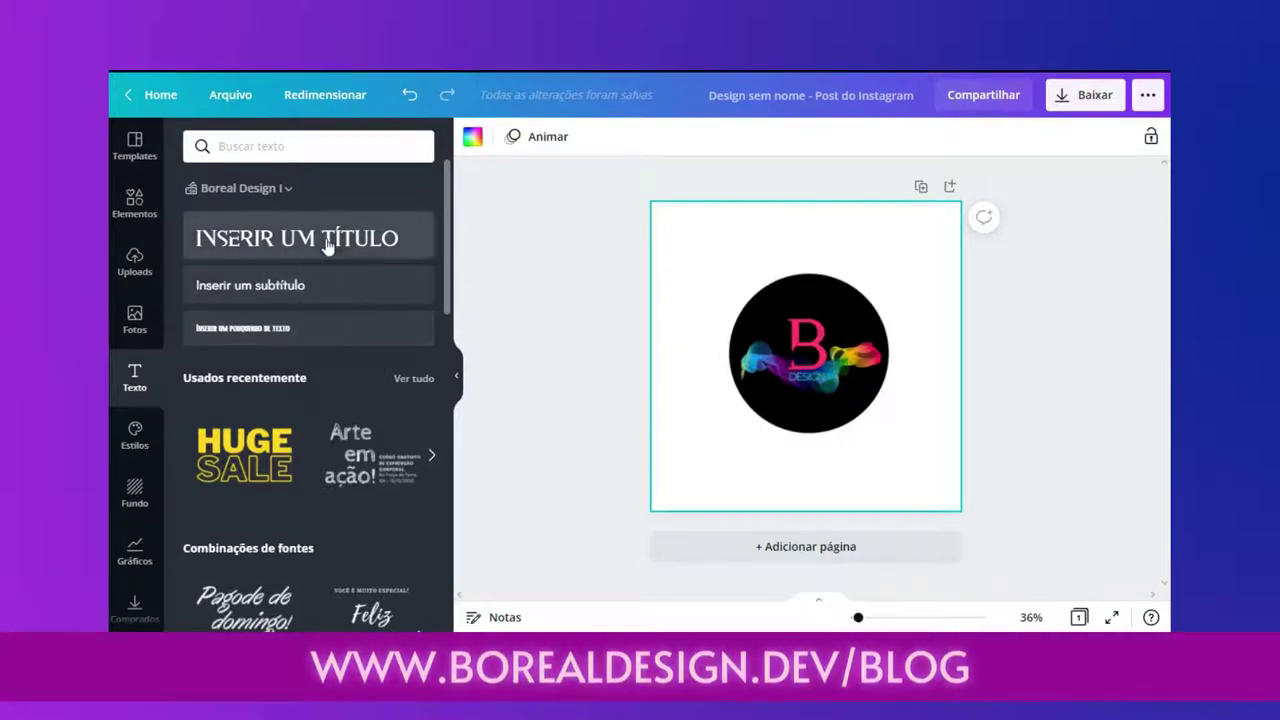
{"action": "left_click", "coordinate": [288, 230]}
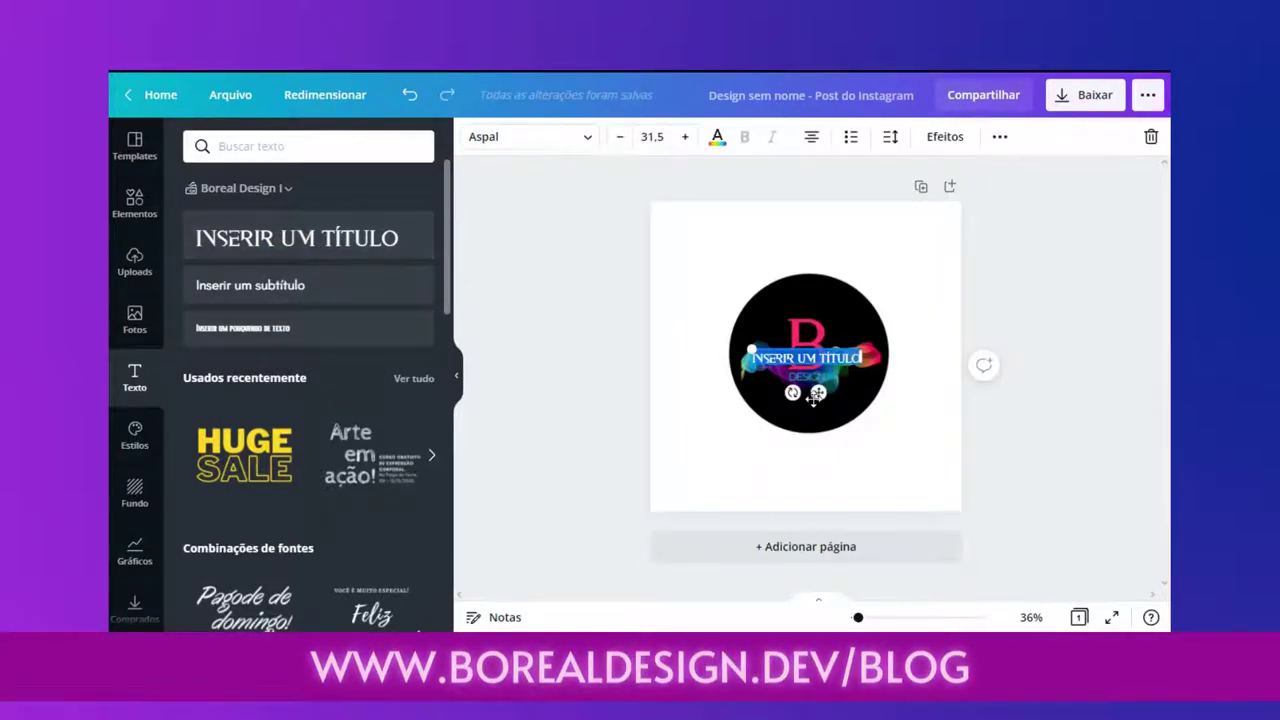
{"action": "left_click_drag", "start_coordinate": [806, 386], "coordinate": [766, 290]}
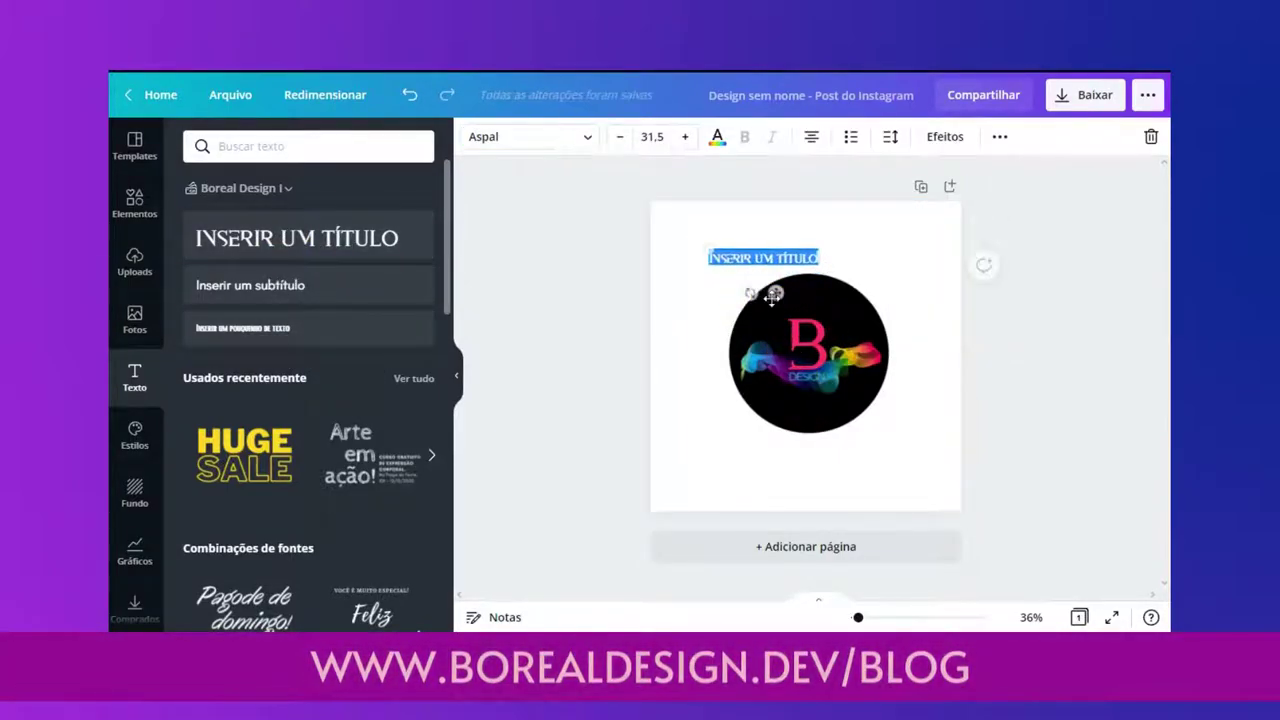
Open the title's font choices and examine the Boreal Design I brand fonts and the uploaded fonts.
{"action": "left_click", "coordinate": [535, 137]}
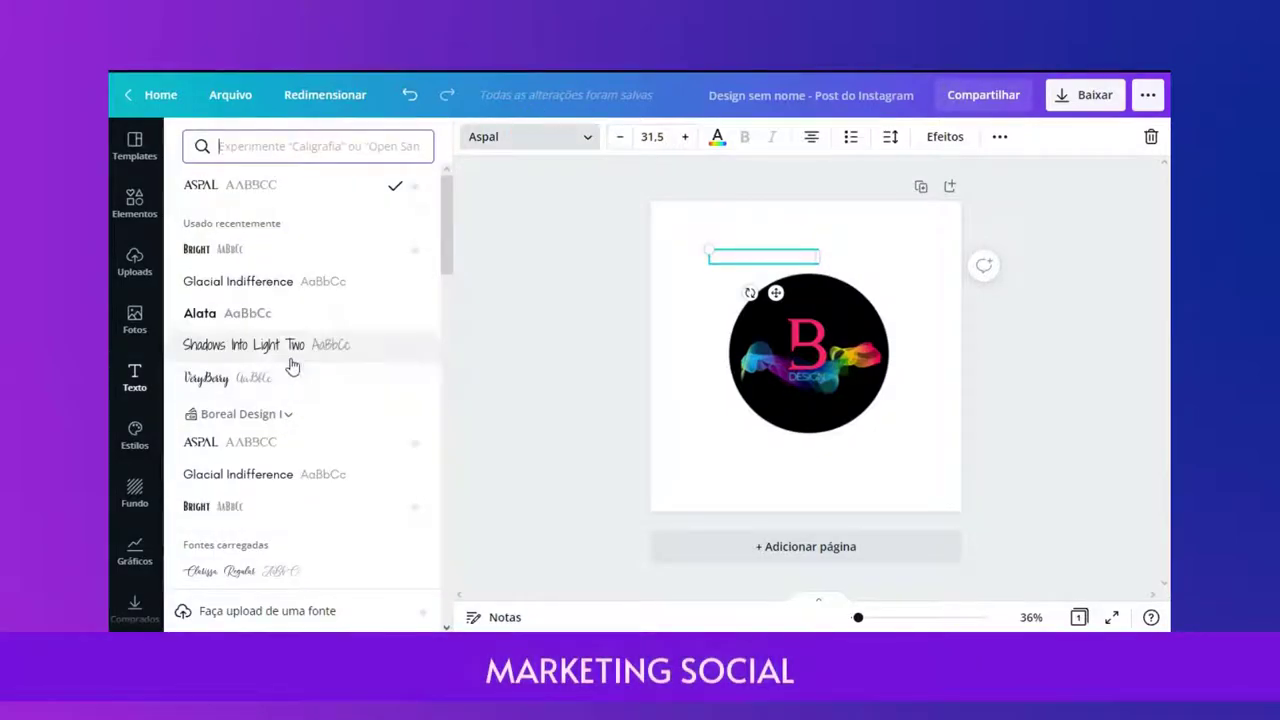
{"action": "scroll", "coordinate": [290, 362], "scroll_direction": "down", "scroll_amount": 2}
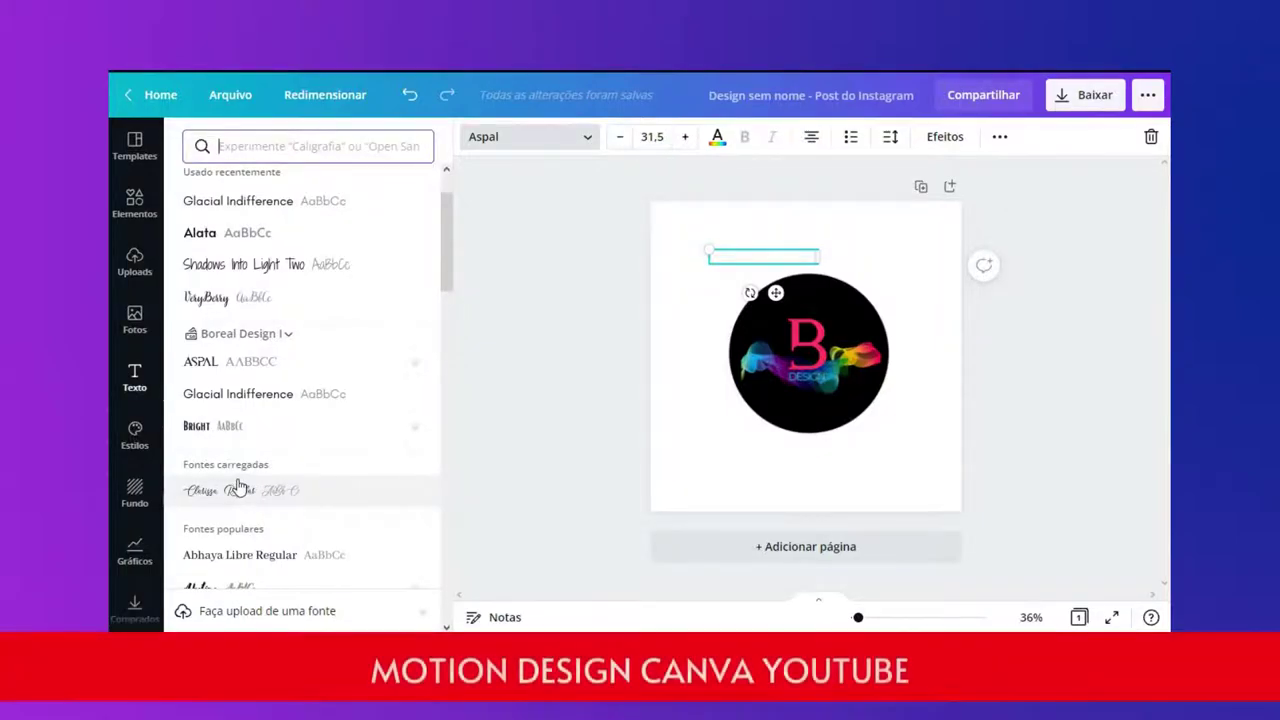
{"action": "scroll", "coordinate": [240, 483], "scroll_direction": "up", "scroll_amount": 1}
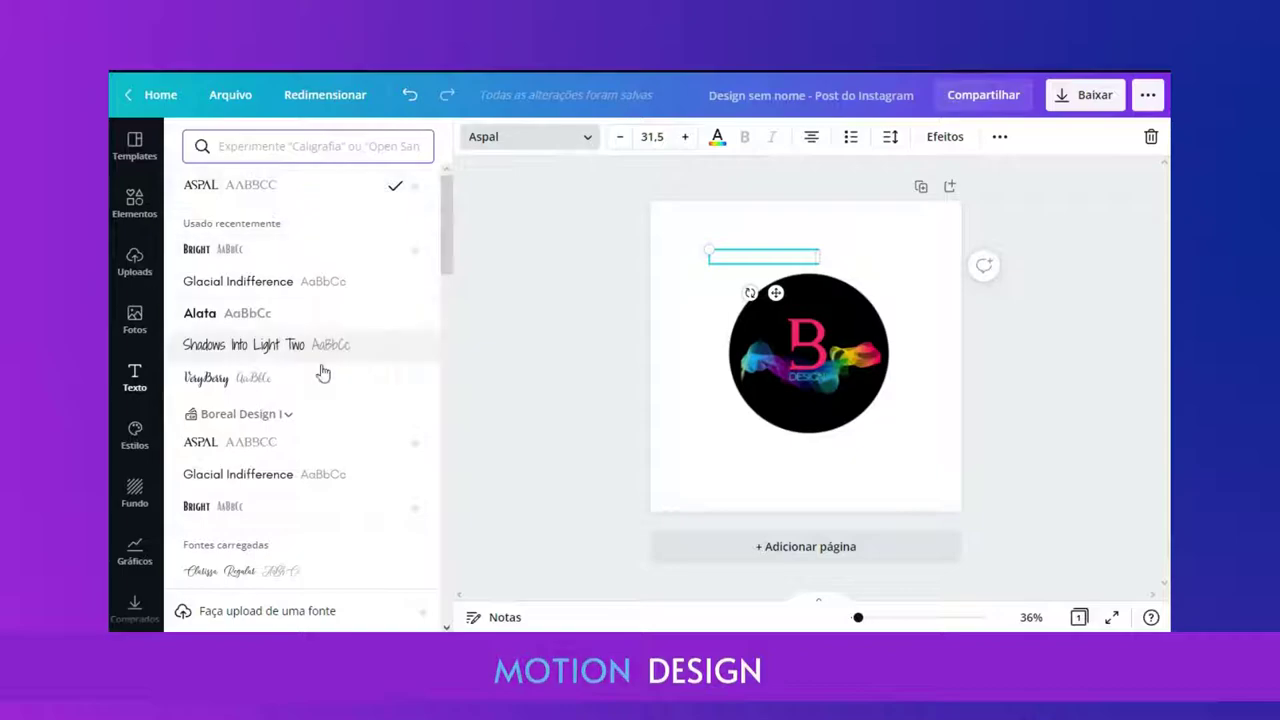
{"action": "scroll", "coordinate": [282, 368], "scroll_direction": "down", "scroll_amount": 3}
{"action": "scroll", "coordinate": [281, 369], "scroll_direction": "up", "scroll_amount": 2}
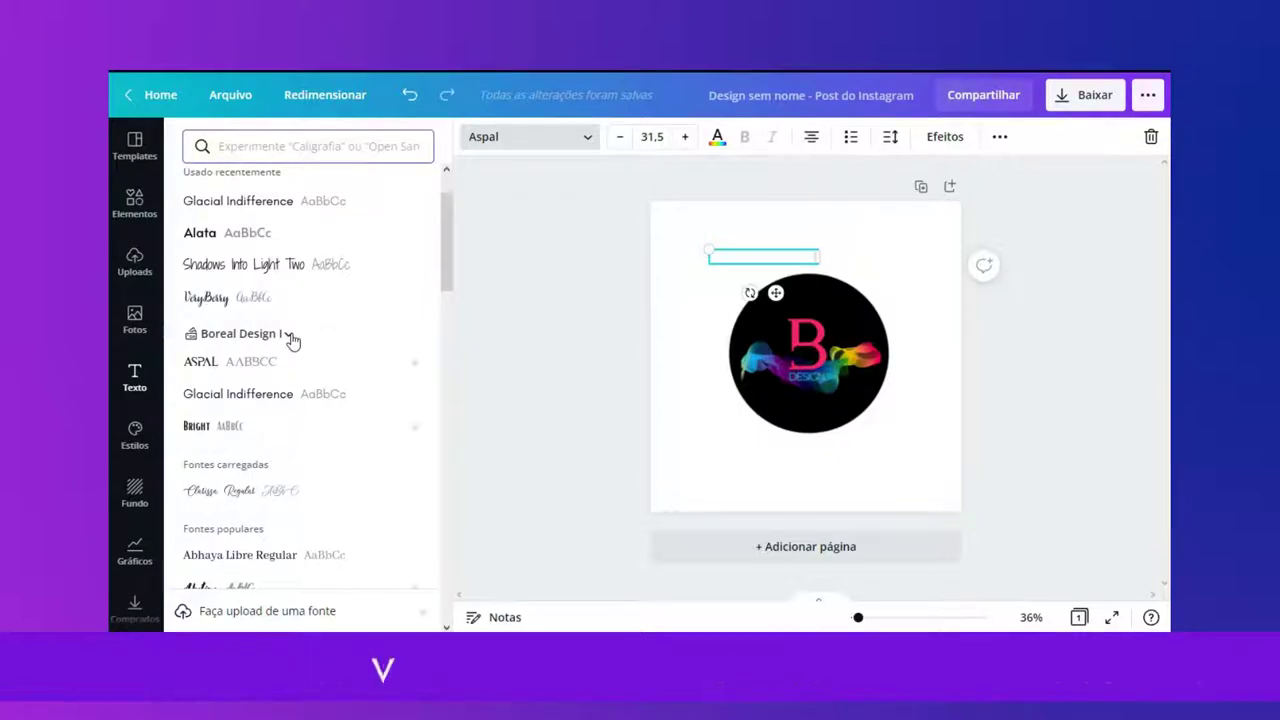
Switch the font choices to the Boreal Design brand kit and look through its brand fonts and the popular fonts.
{"action": "left_click", "coordinate": [288, 334]}
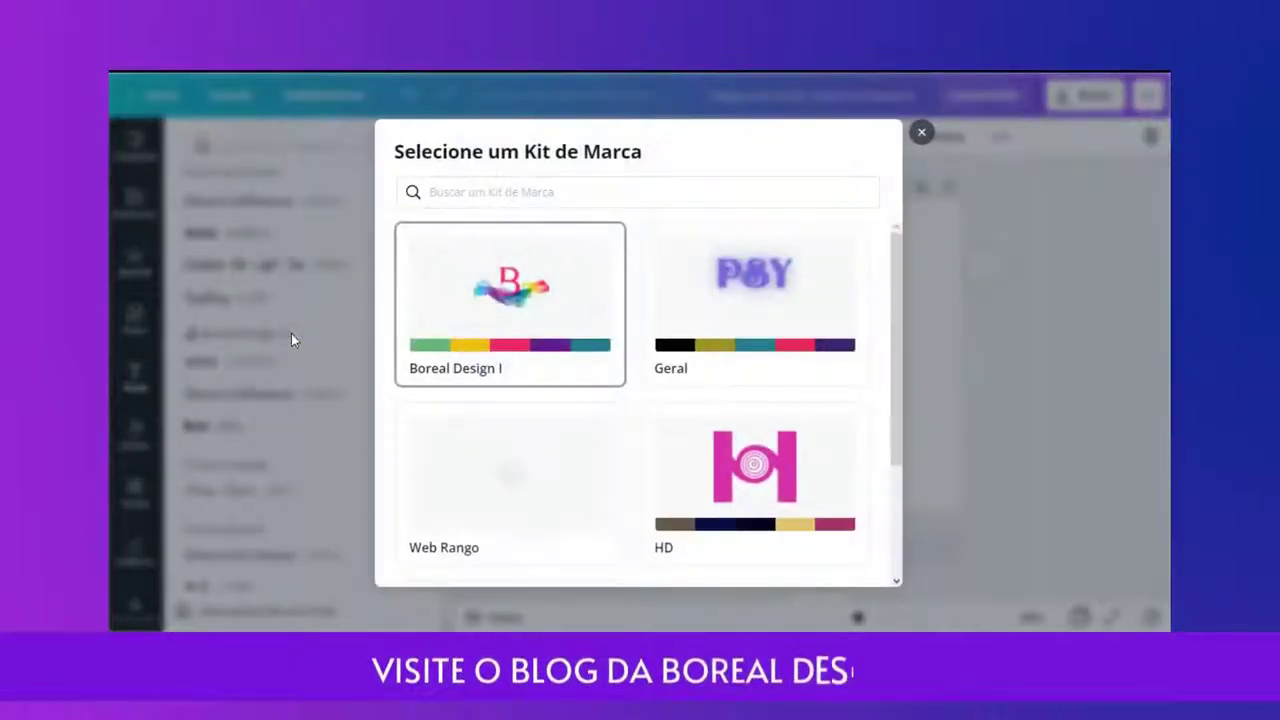
{"action": "scroll", "coordinate": [617, 461], "scroll_direction": "down", "scroll_amount": 2}
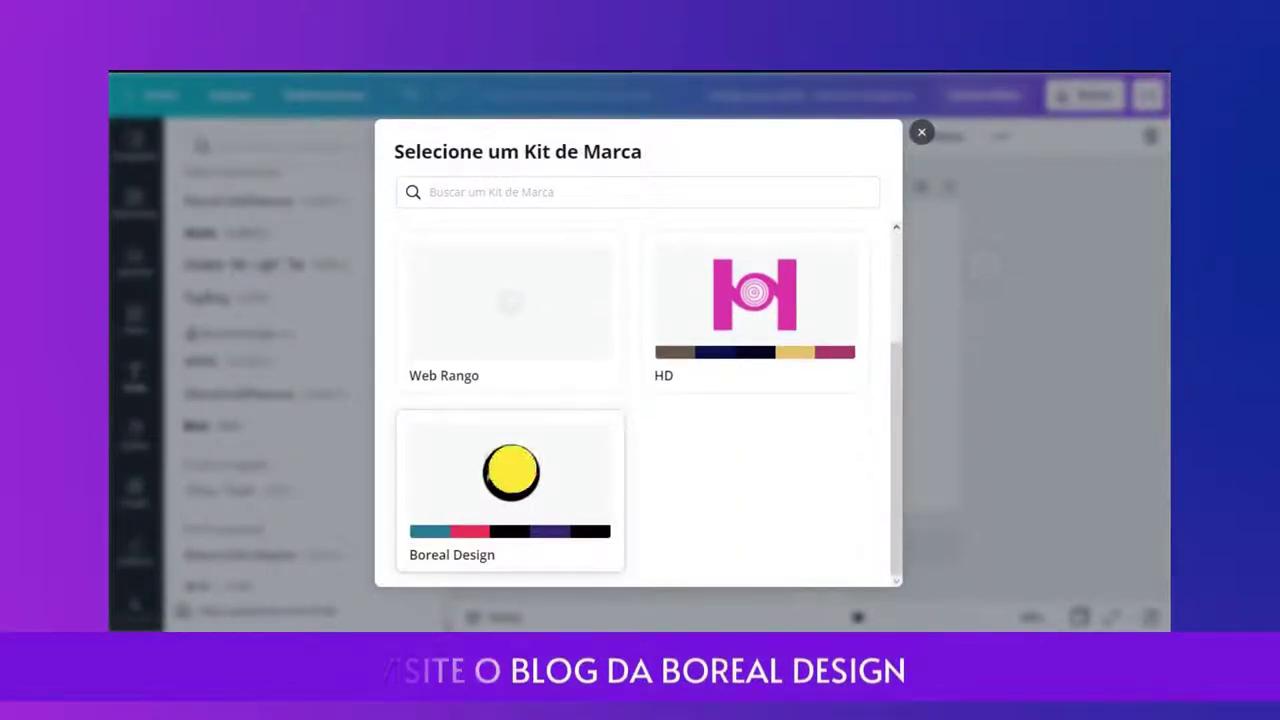
{"action": "left_click", "coordinate": [610, 455]}
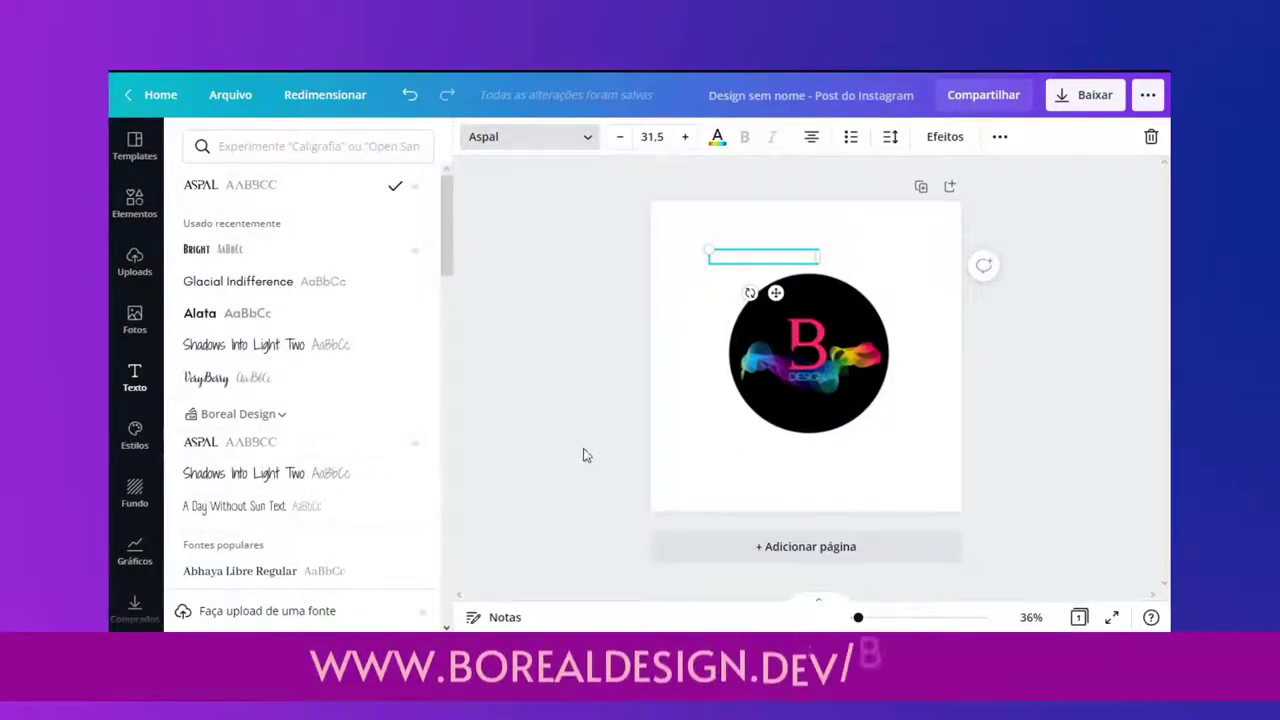
{"action": "scroll", "coordinate": [308, 398], "scroll_direction": "down", "scroll_amount": 4}
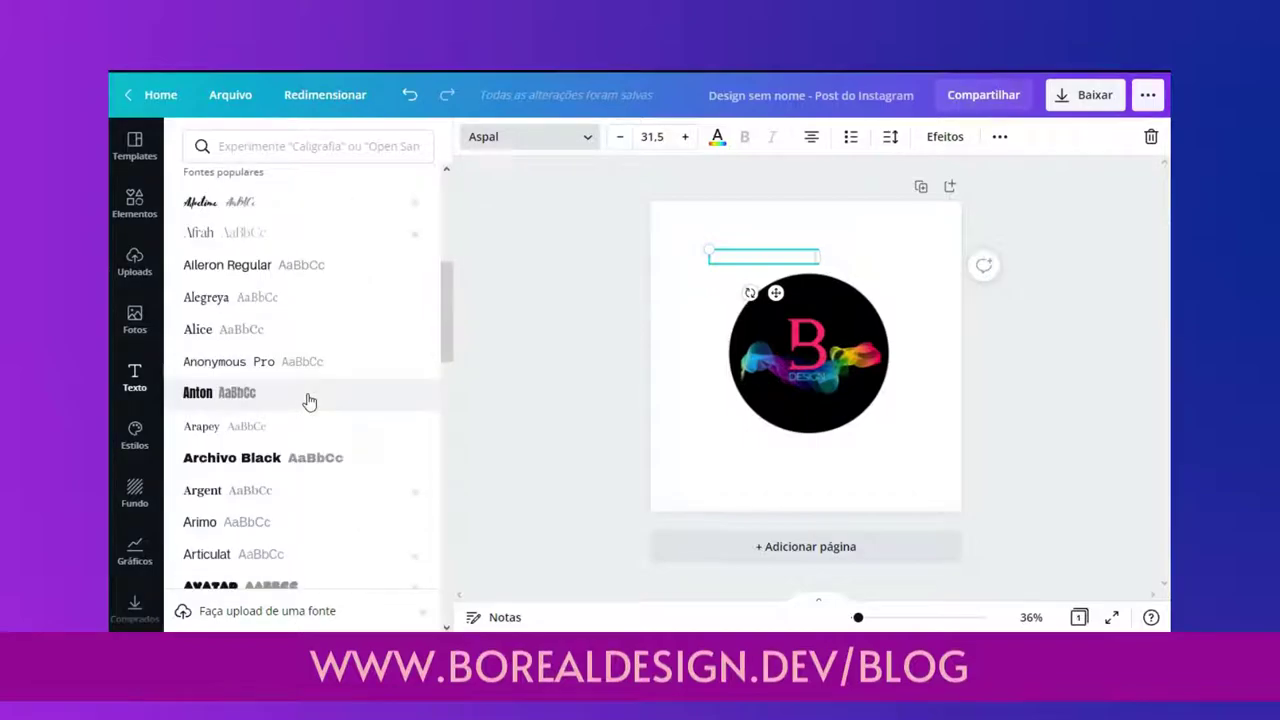
{"action": "scroll", "coordinate": [308, 400], "scroll_direction": "up", "scroll_amount": 4}
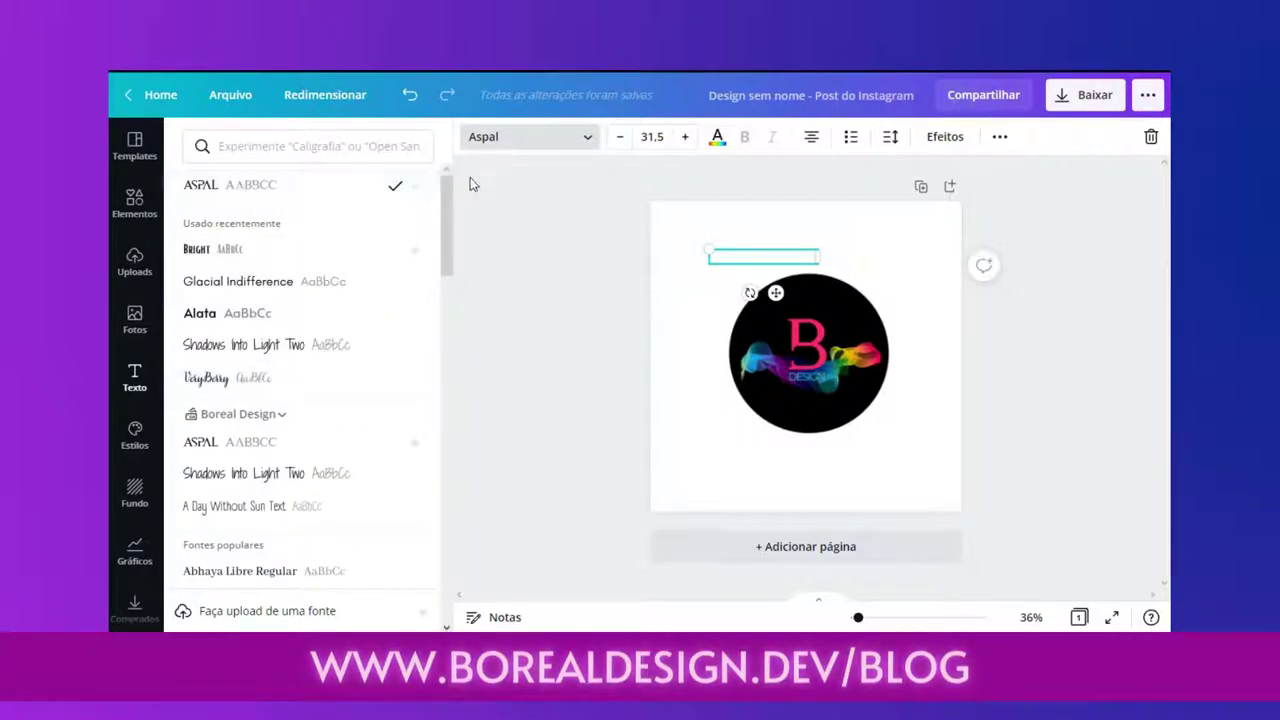
Enlarge the title above the round logo to size 39,5 and colour its text black from the Boreal Design palette.
{"action": "left_click_drag", "start_coordinate": [708, 250], "coordinate": [685, 247]}
{"action": "left_click", "coordinate": [719, 325]}
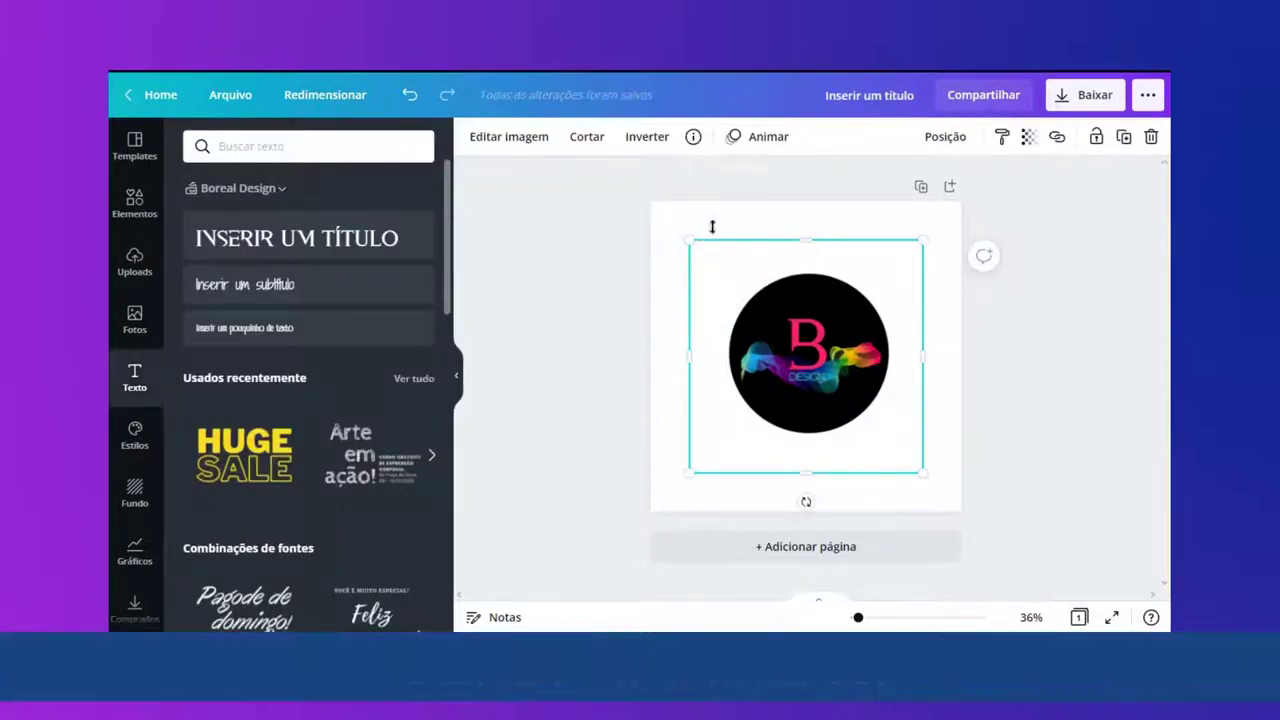
{"action": "left_click", "coordinate": [725, 254]}
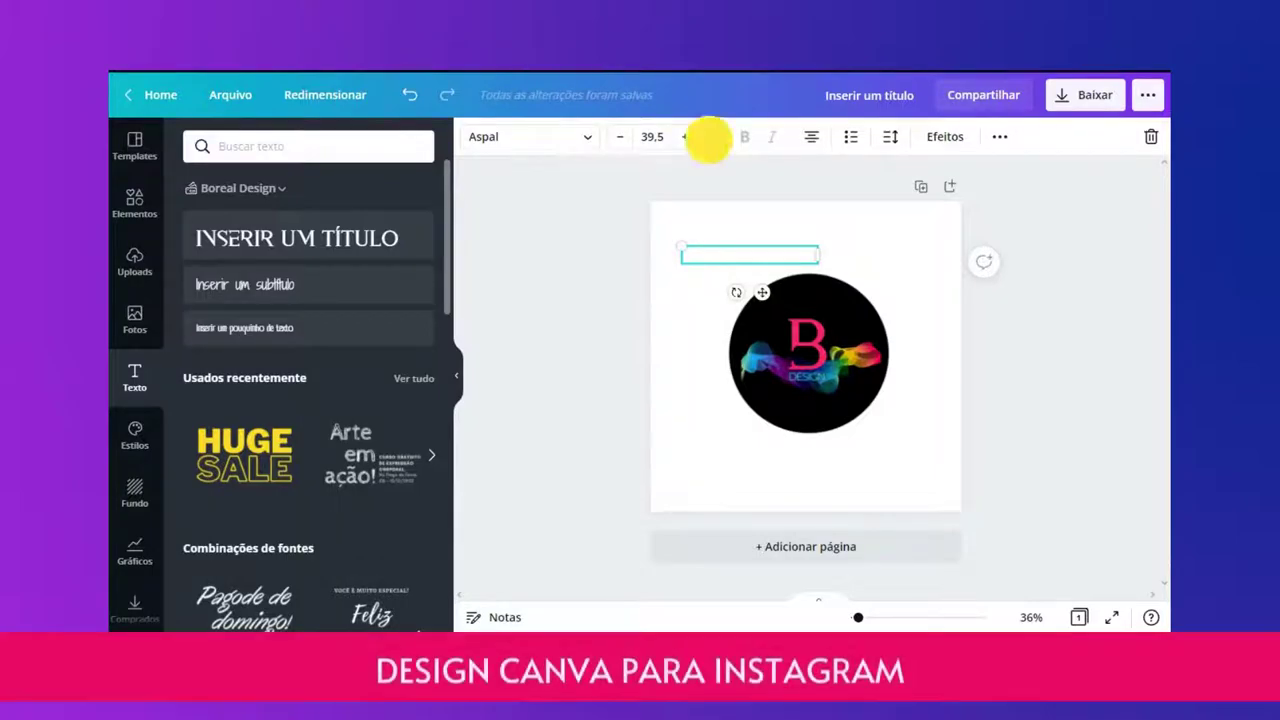
{"action": "left_click", "coordinate": [712, 138]}
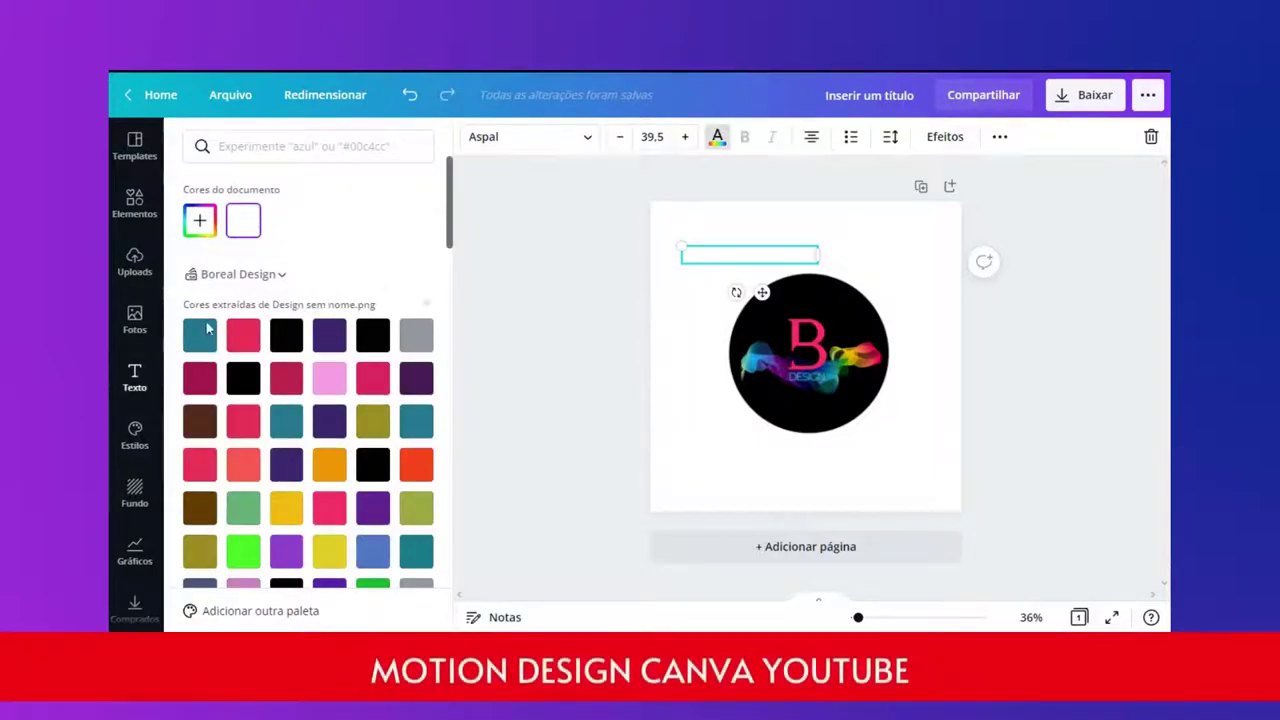
{"action": "left_click", "coordinate": [286, 335]}
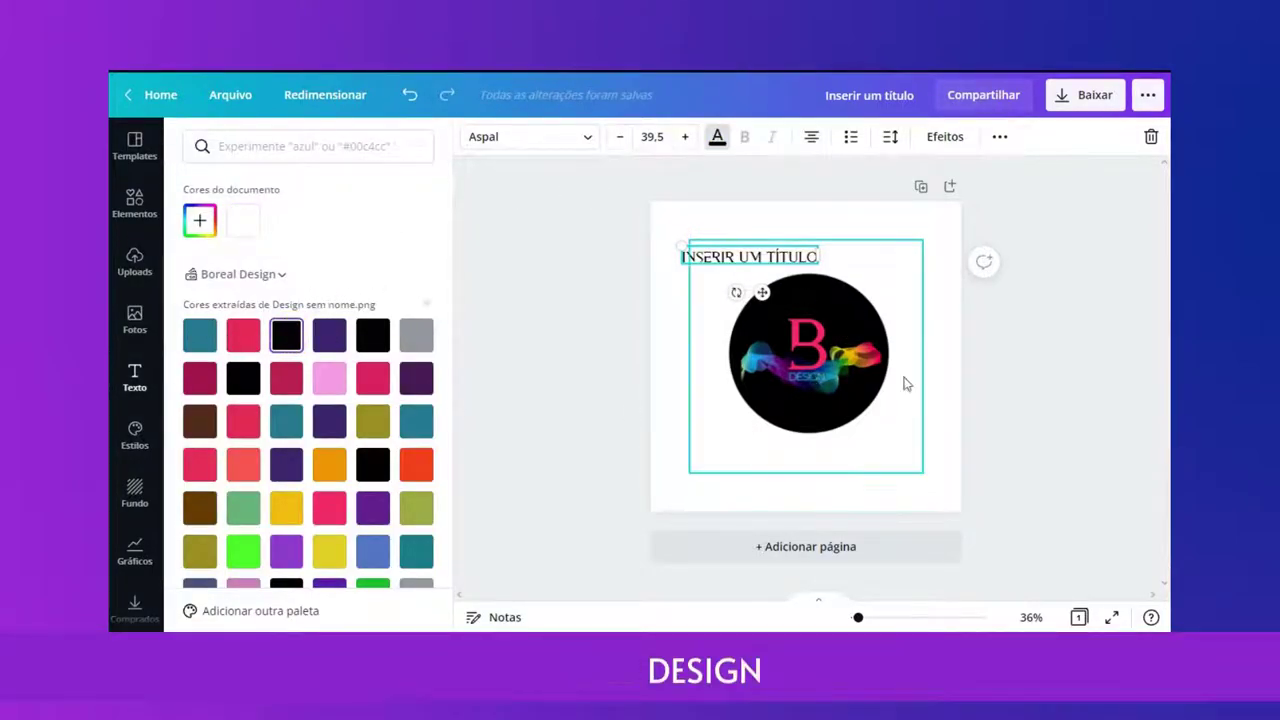